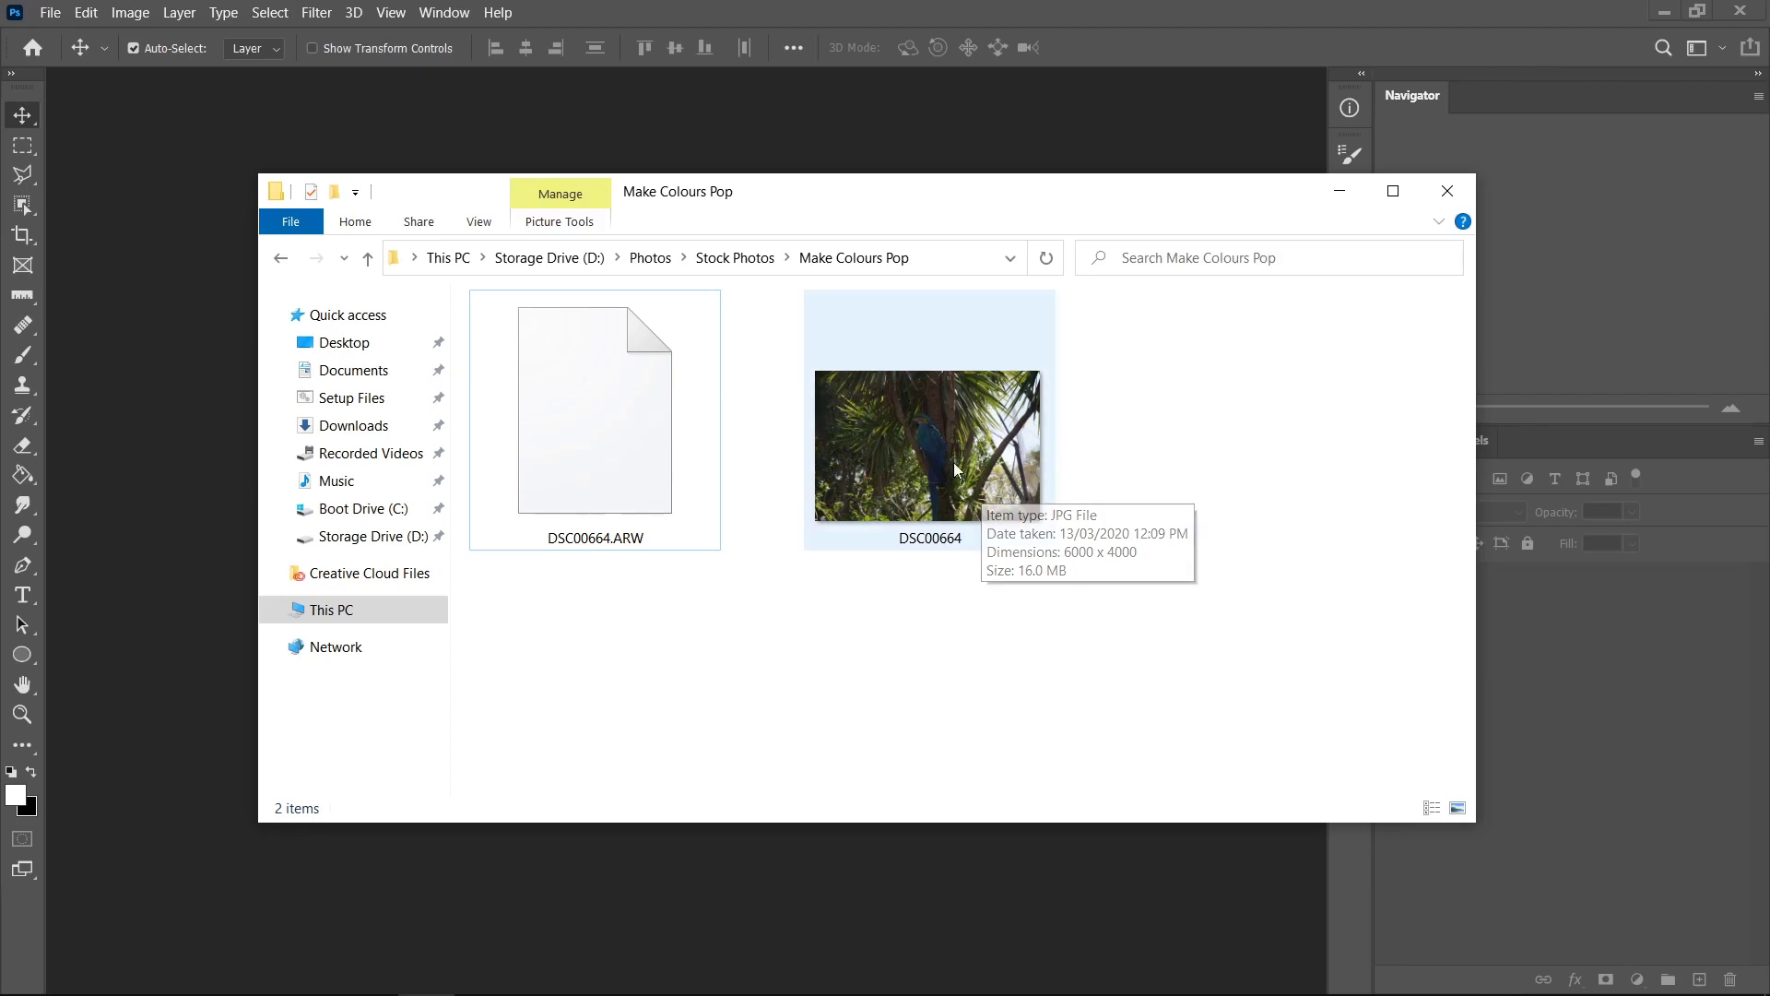
Step: Drag DSC00664.ARW from the Make Colours Pop folder into Photoshop to open it in Camera Raw
left_click_drag(614, 473, 505, 131)
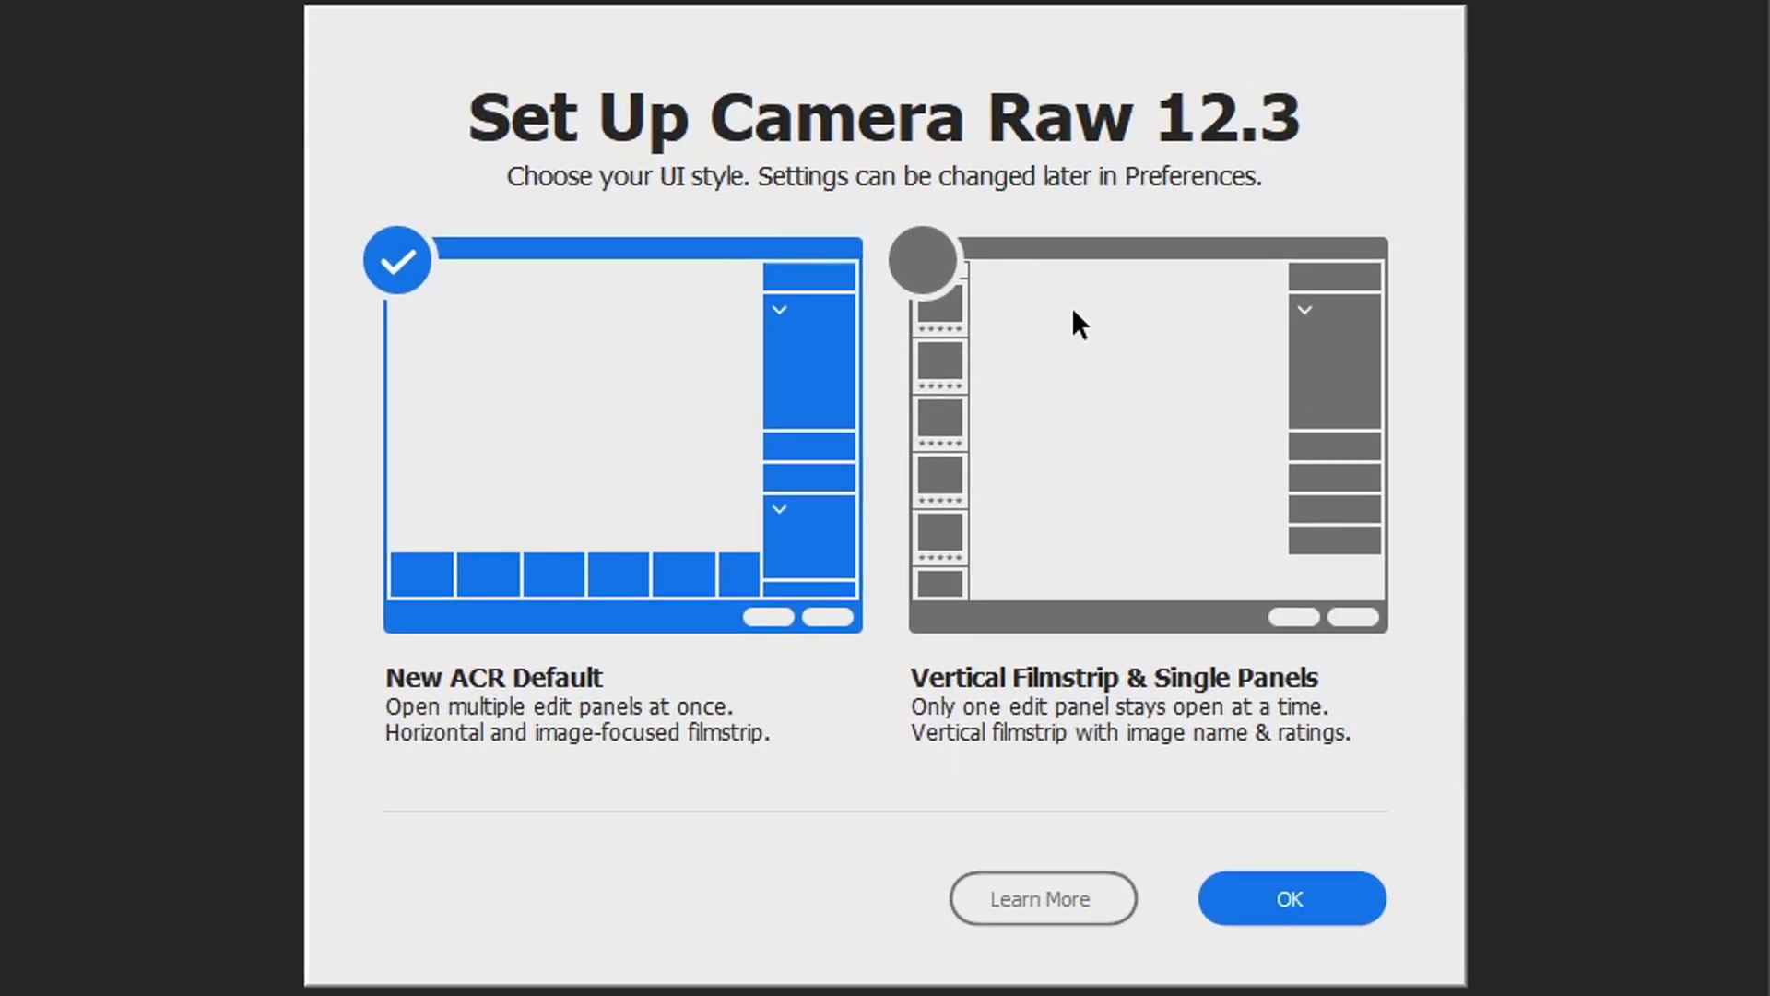
Step: Accept the default Camera Raw setup, dismiss the welcome screen and switch to full-screen view
left_click(1318, 902)
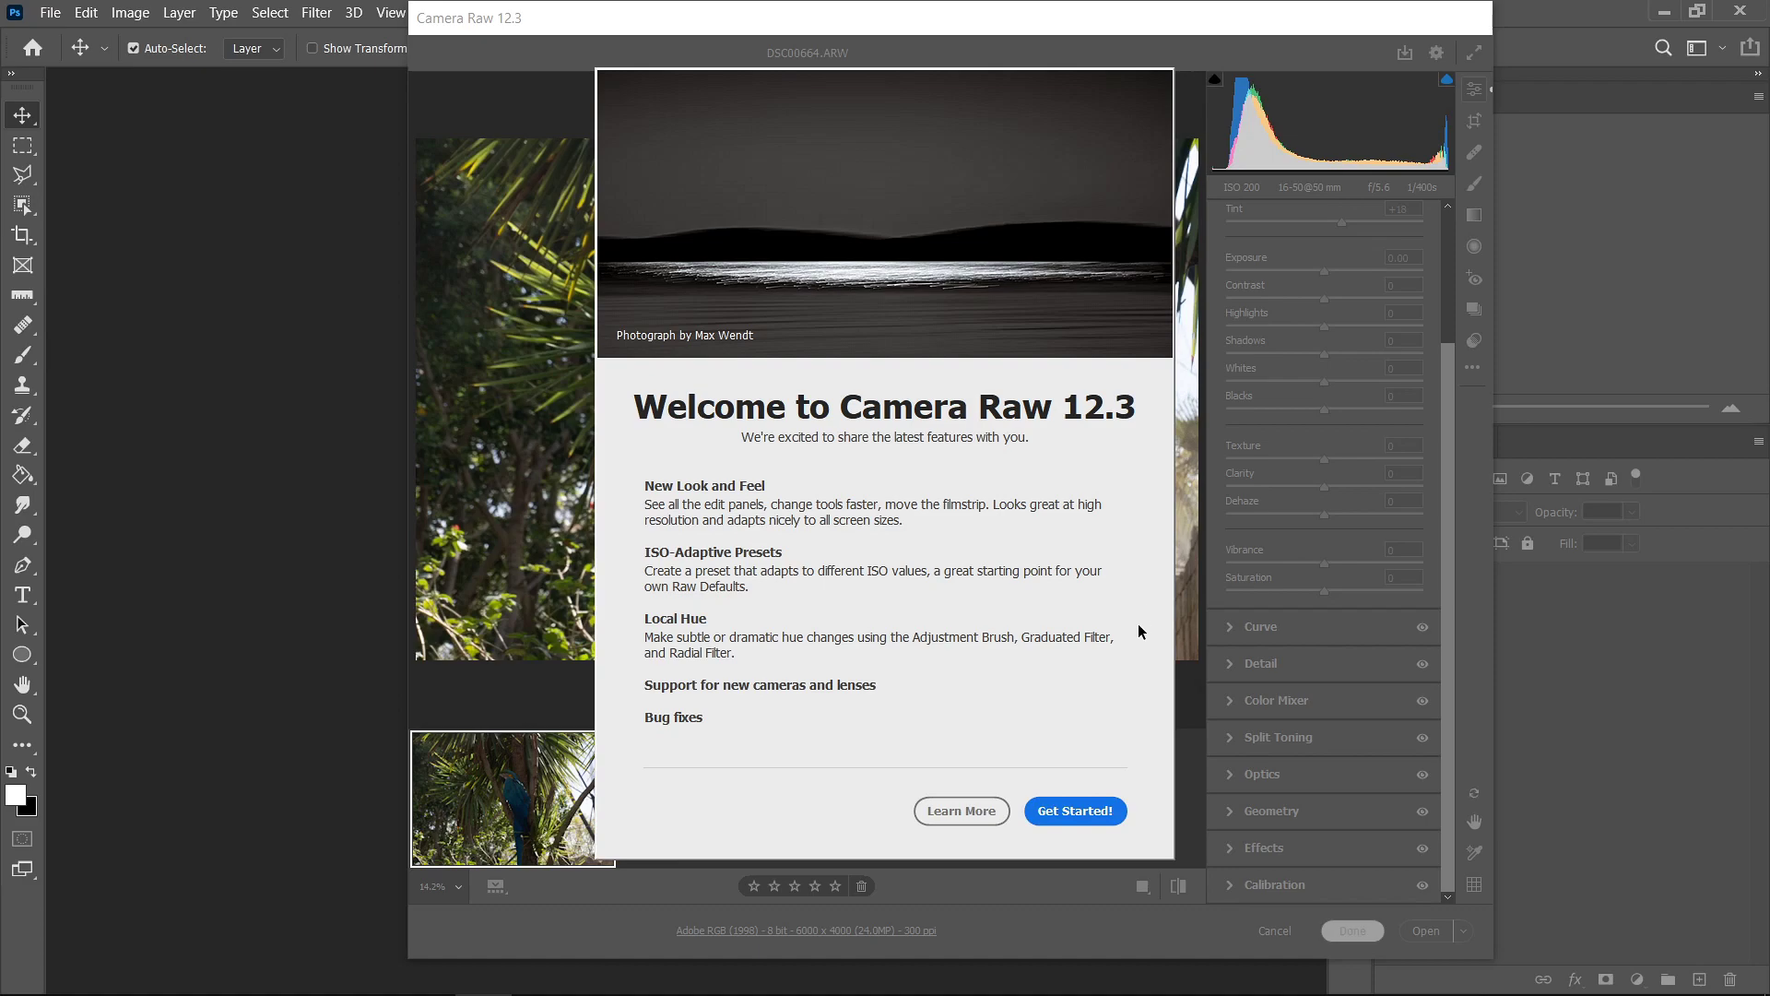
left_click(1075, 811)
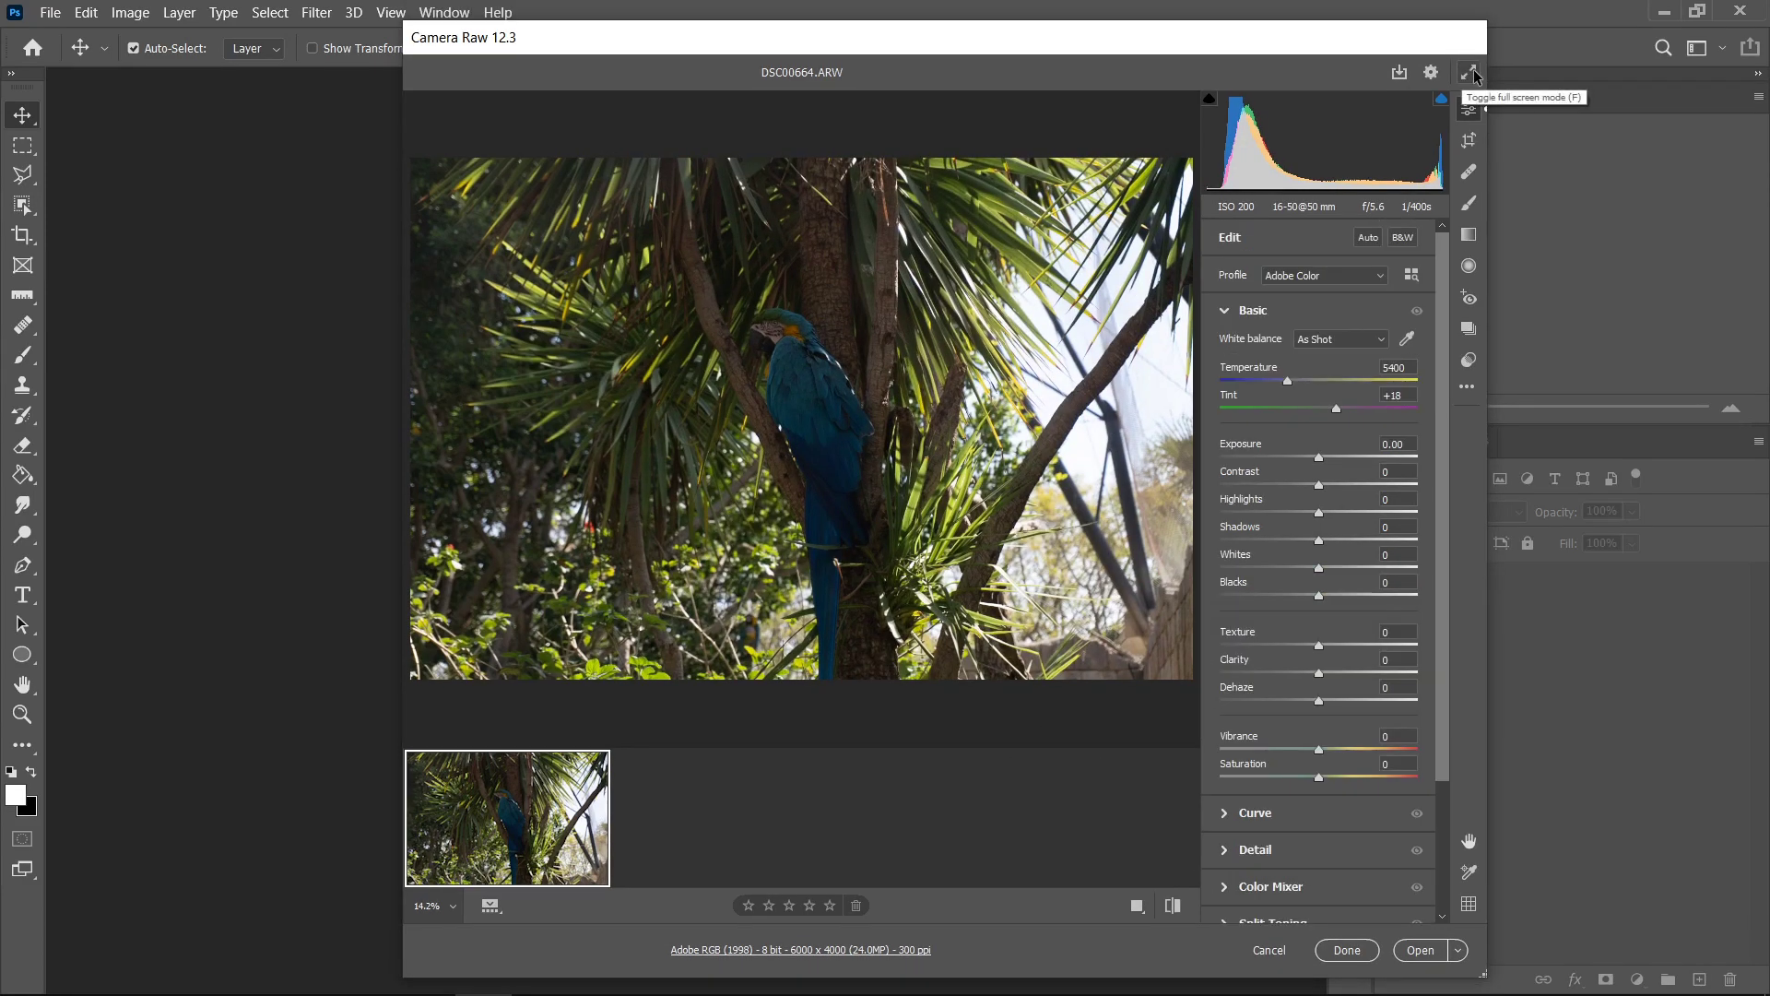
left_click(1471, 73)
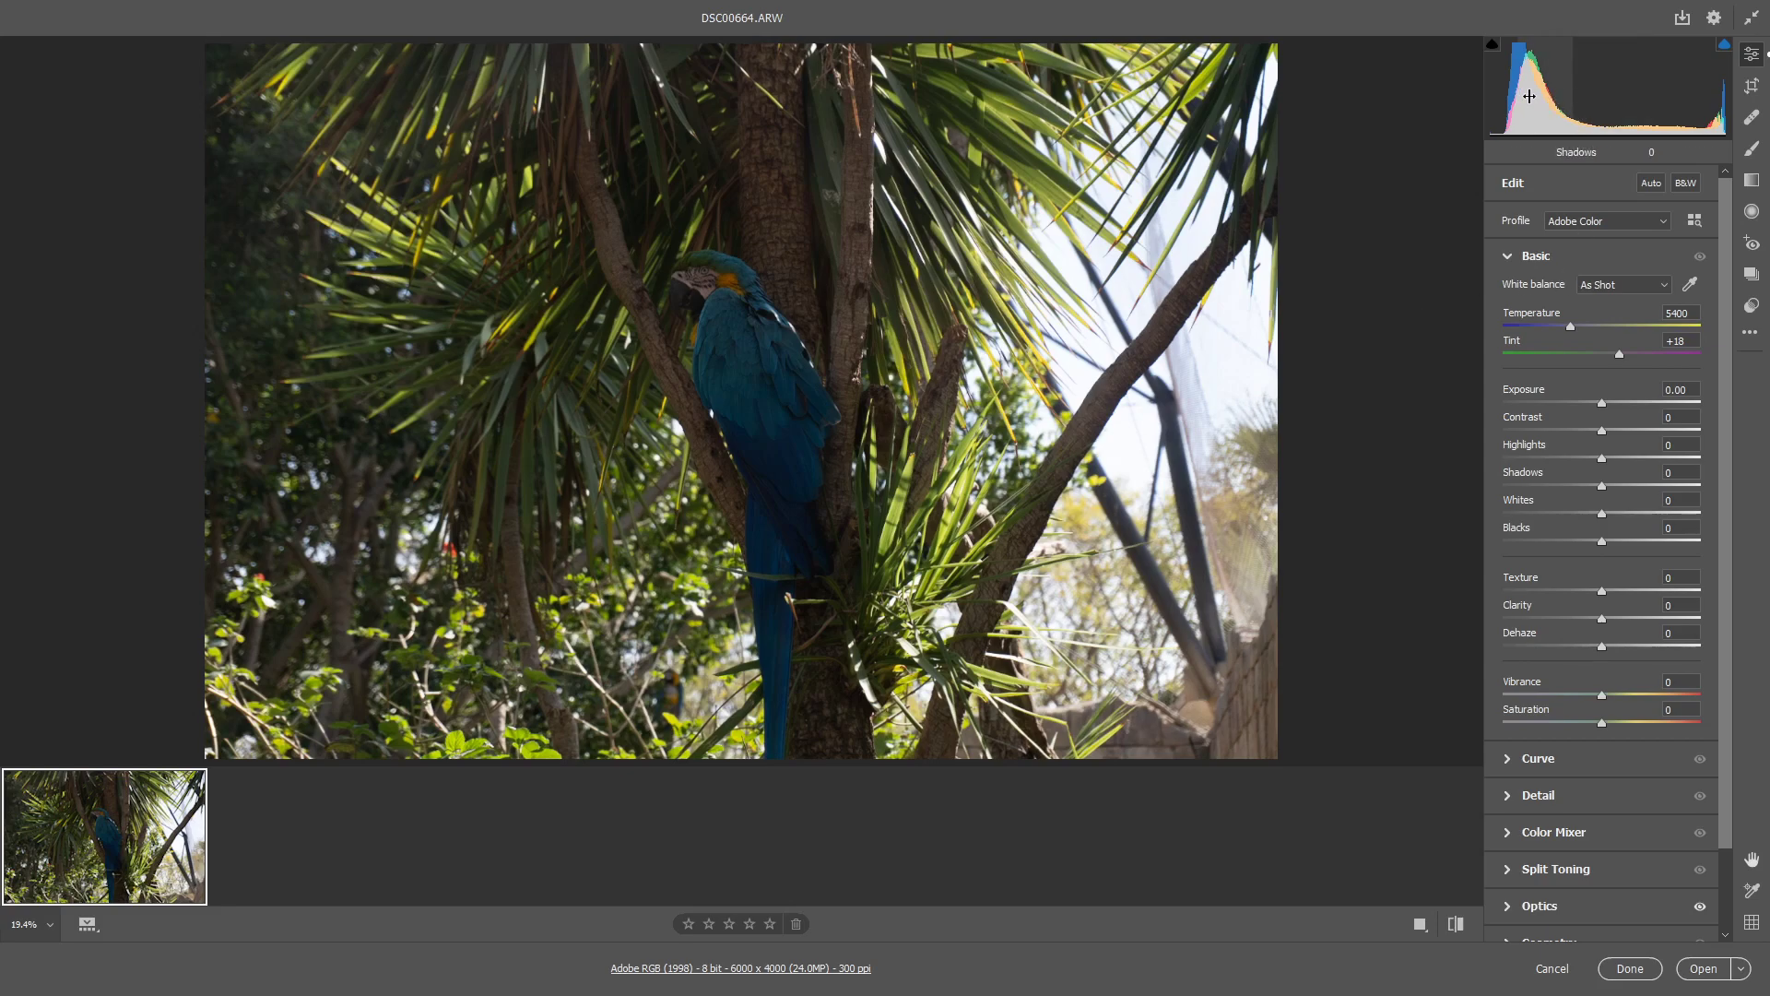
left_click_drag(1528, 95, 1581, 92)
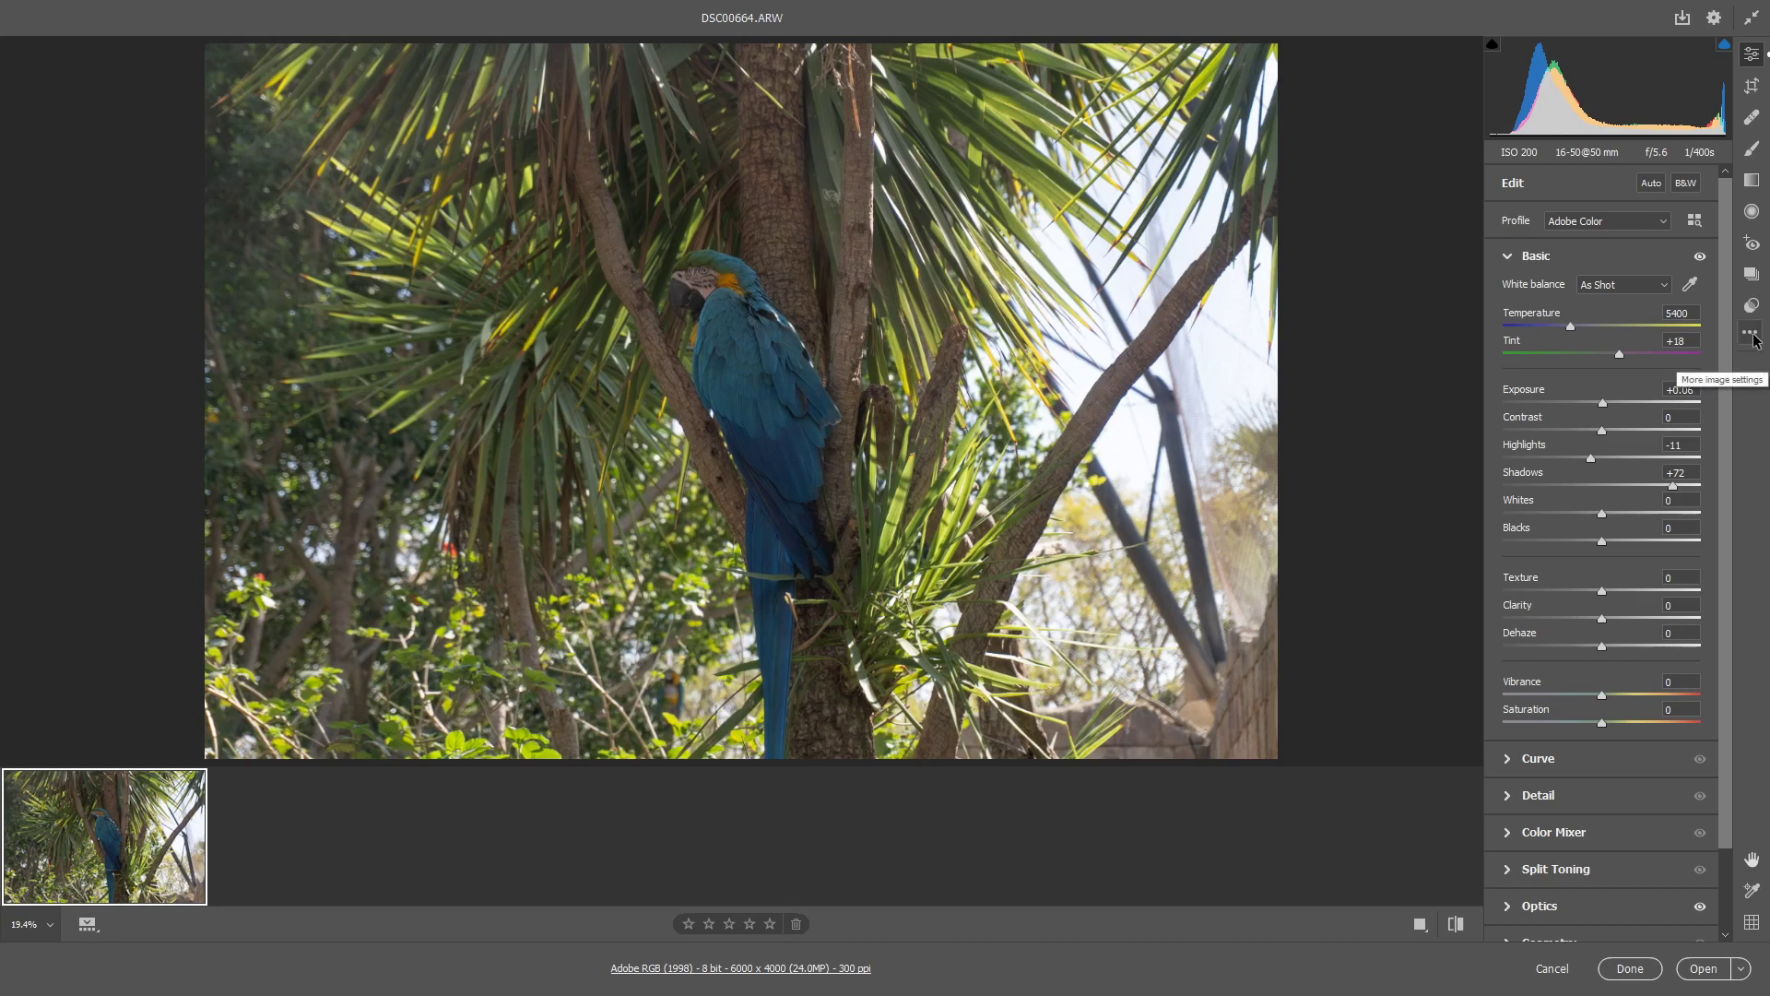
left_click(1752, 335)
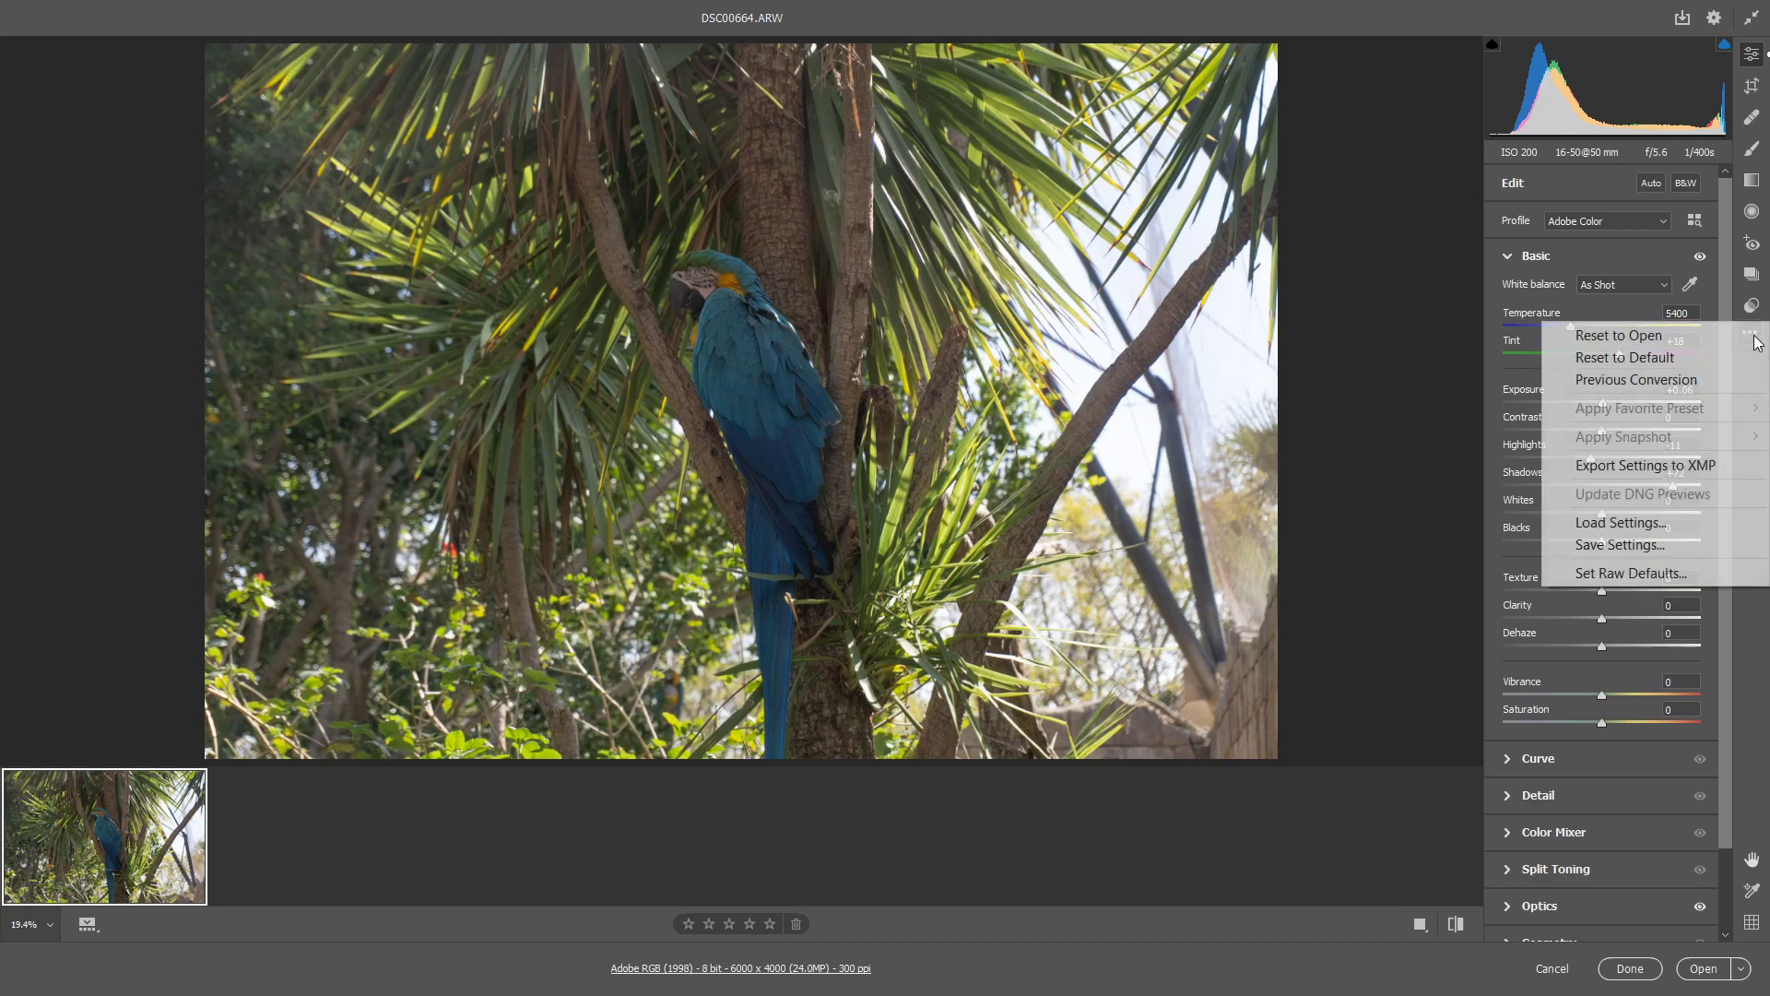
left_click(1634, 365)
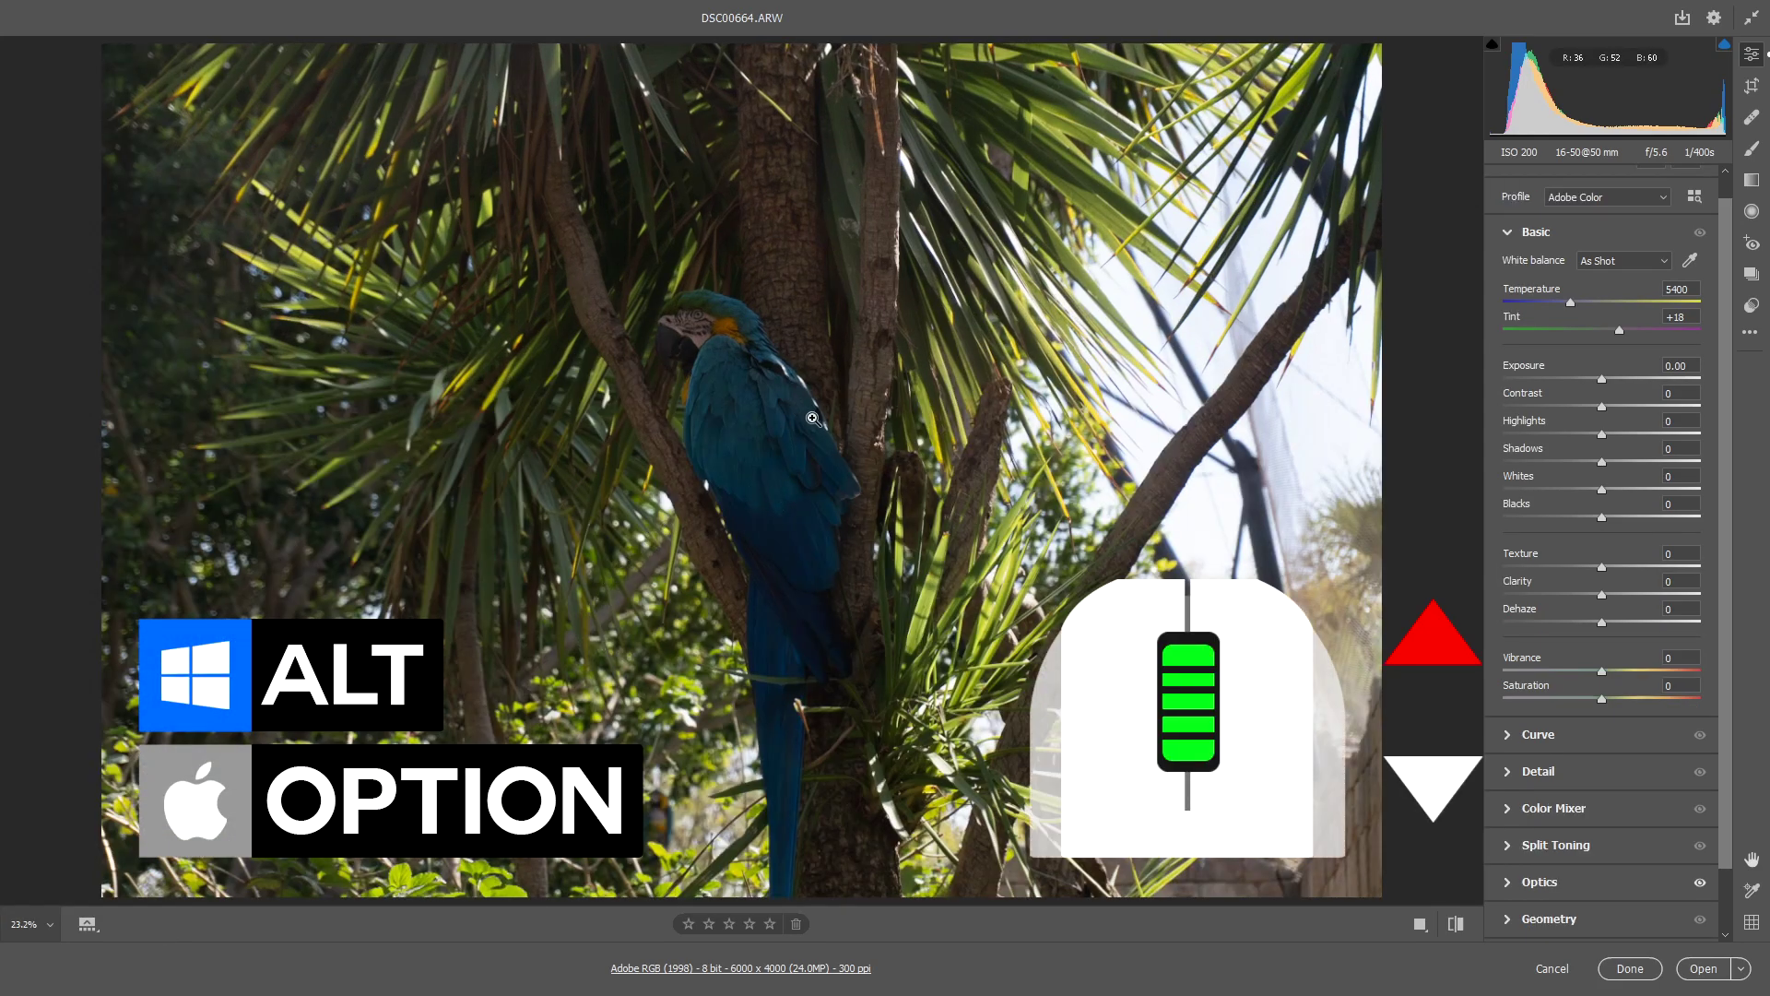
scroll(687, 384, "up", 1)
scroll(688, 384, "up", 3)
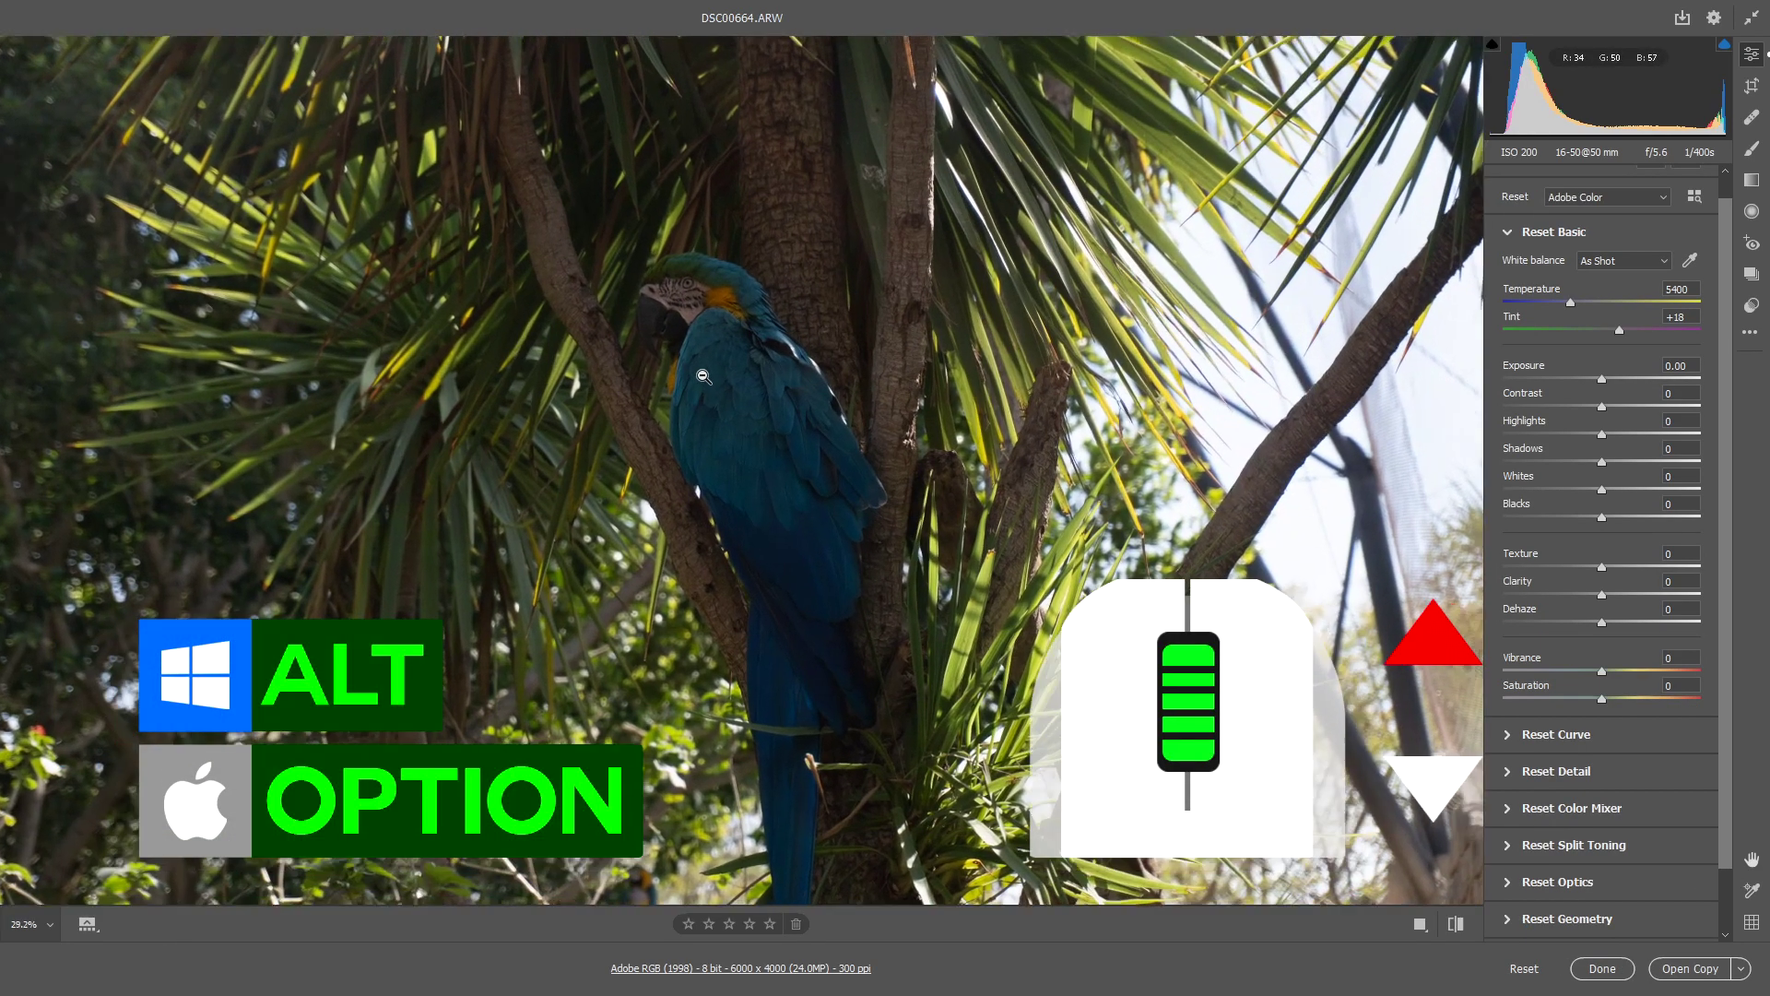
scroll(715, 354, "up", 2)
scroll(716, 354, "down", 5)
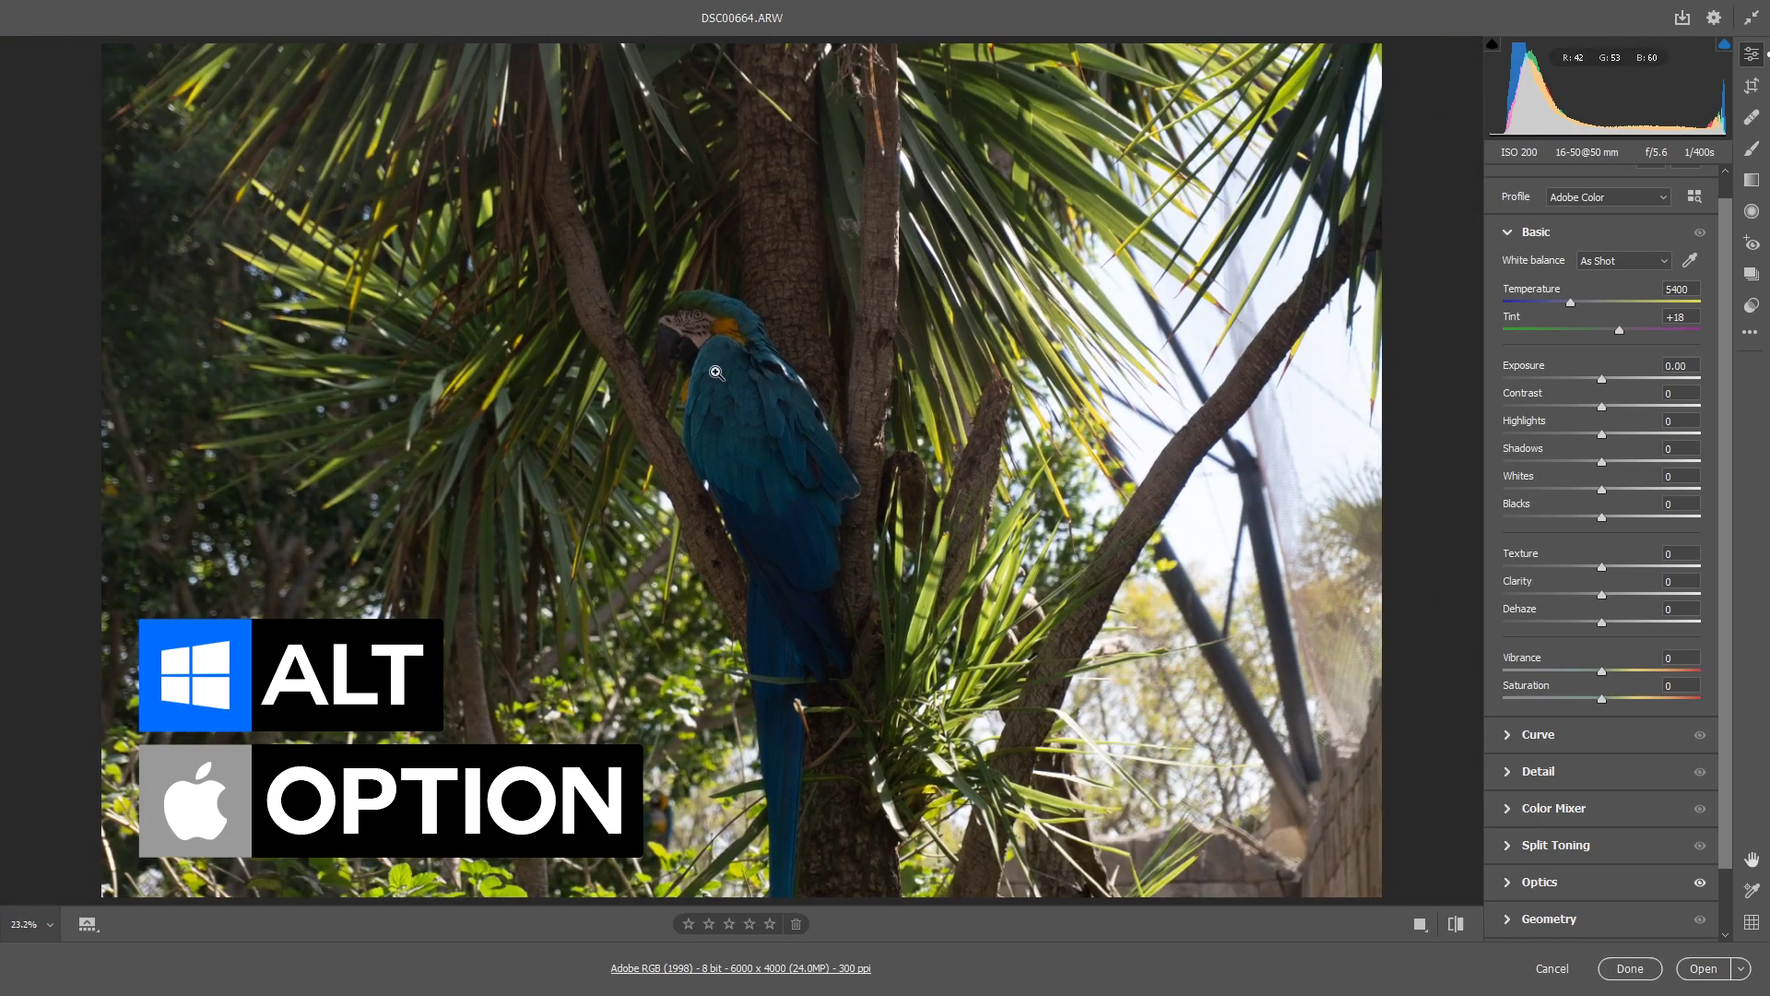
scroll(728, 352, "up", 5)
scroll(784, 350, "down", 3)
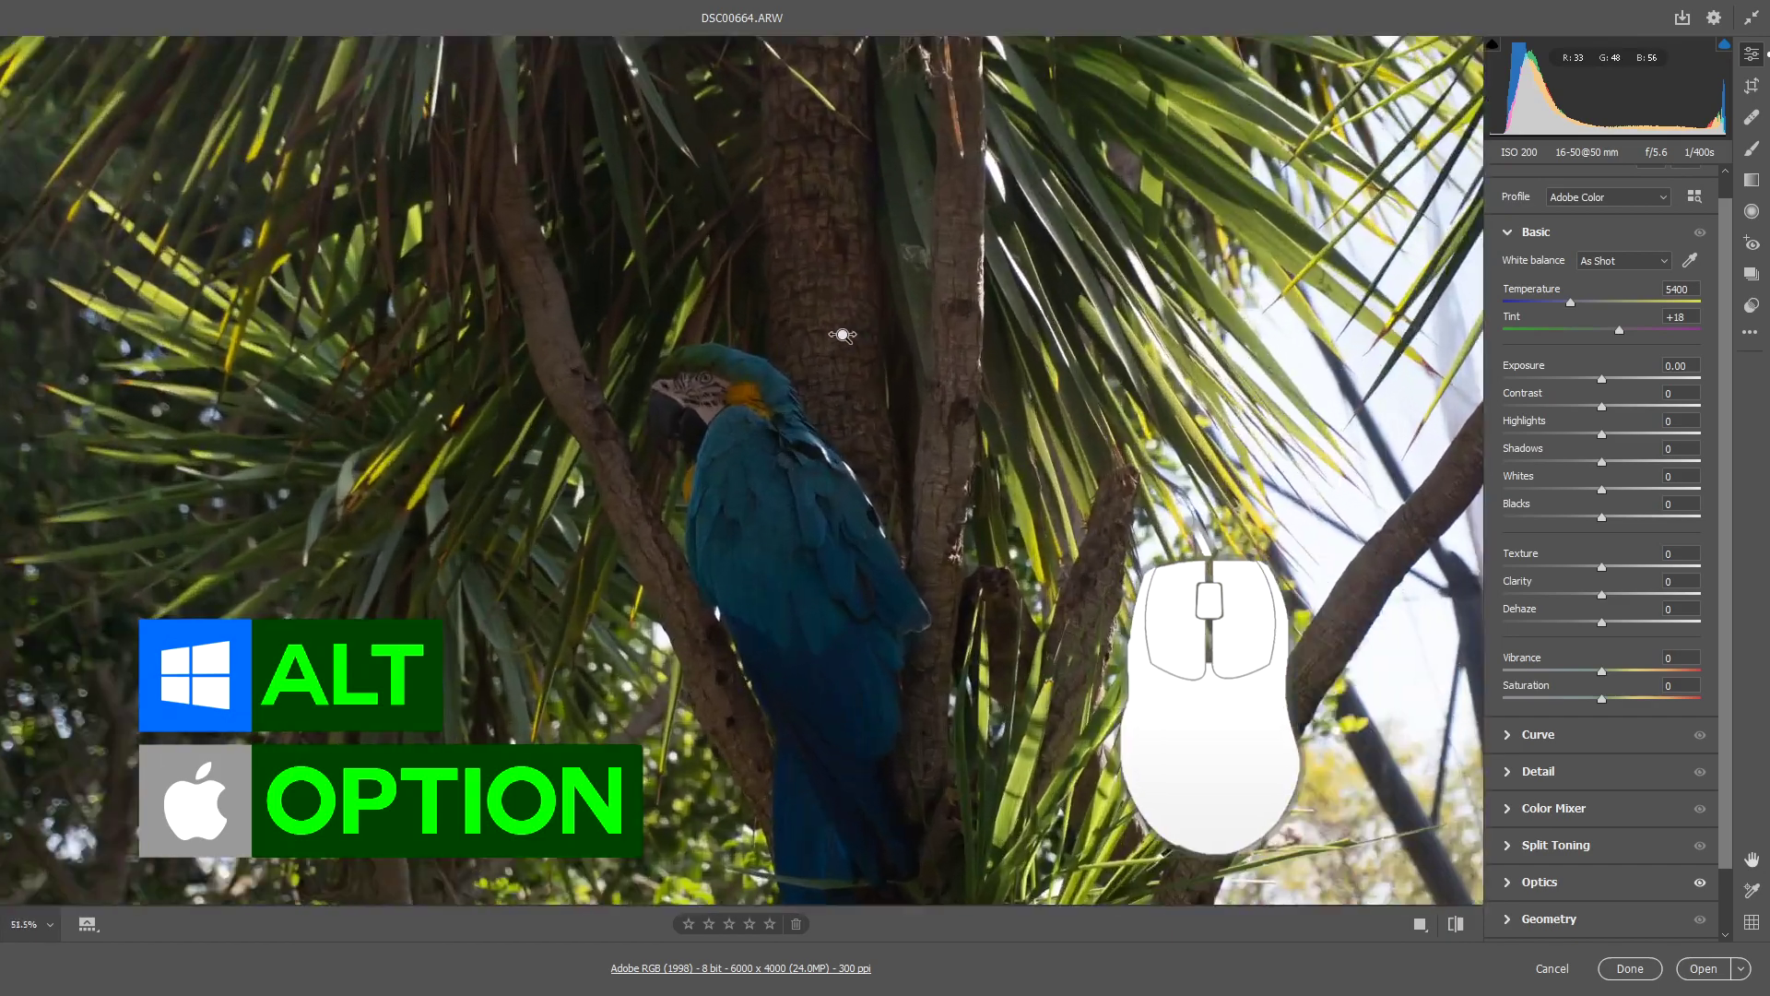
scroll(857, 347, "up", 5)
scroll(876, 348, "down", 3)
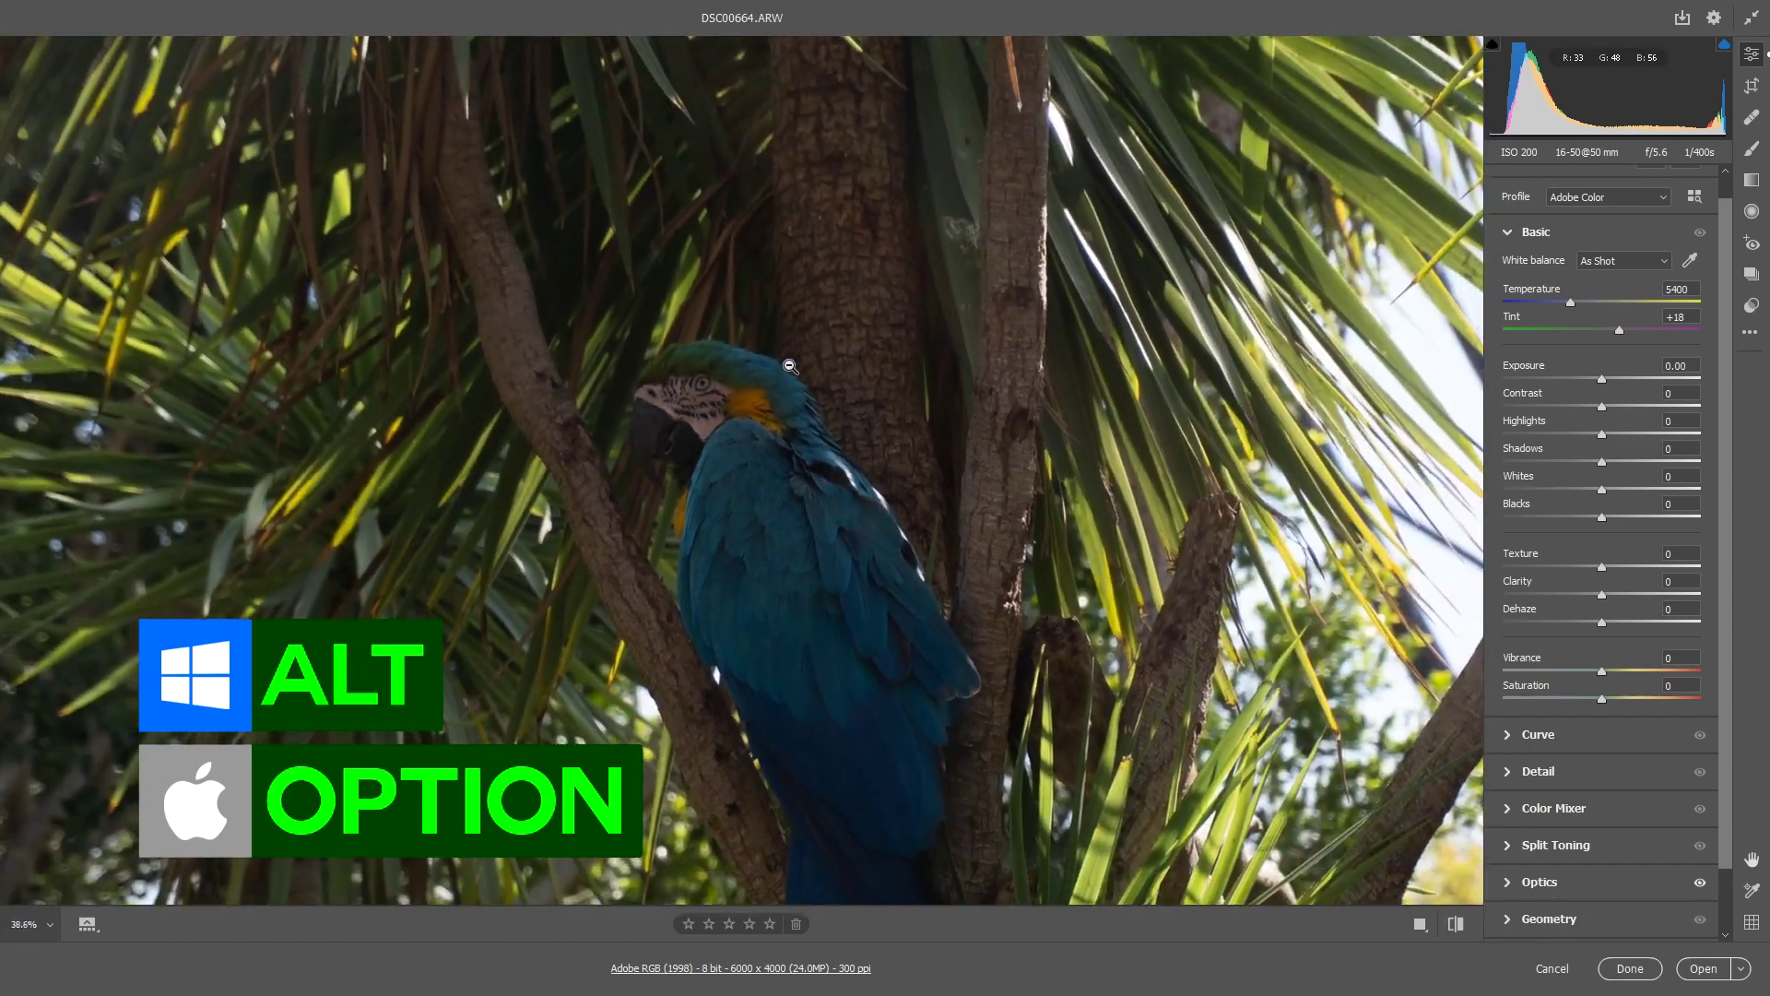
right_click(775, 169)
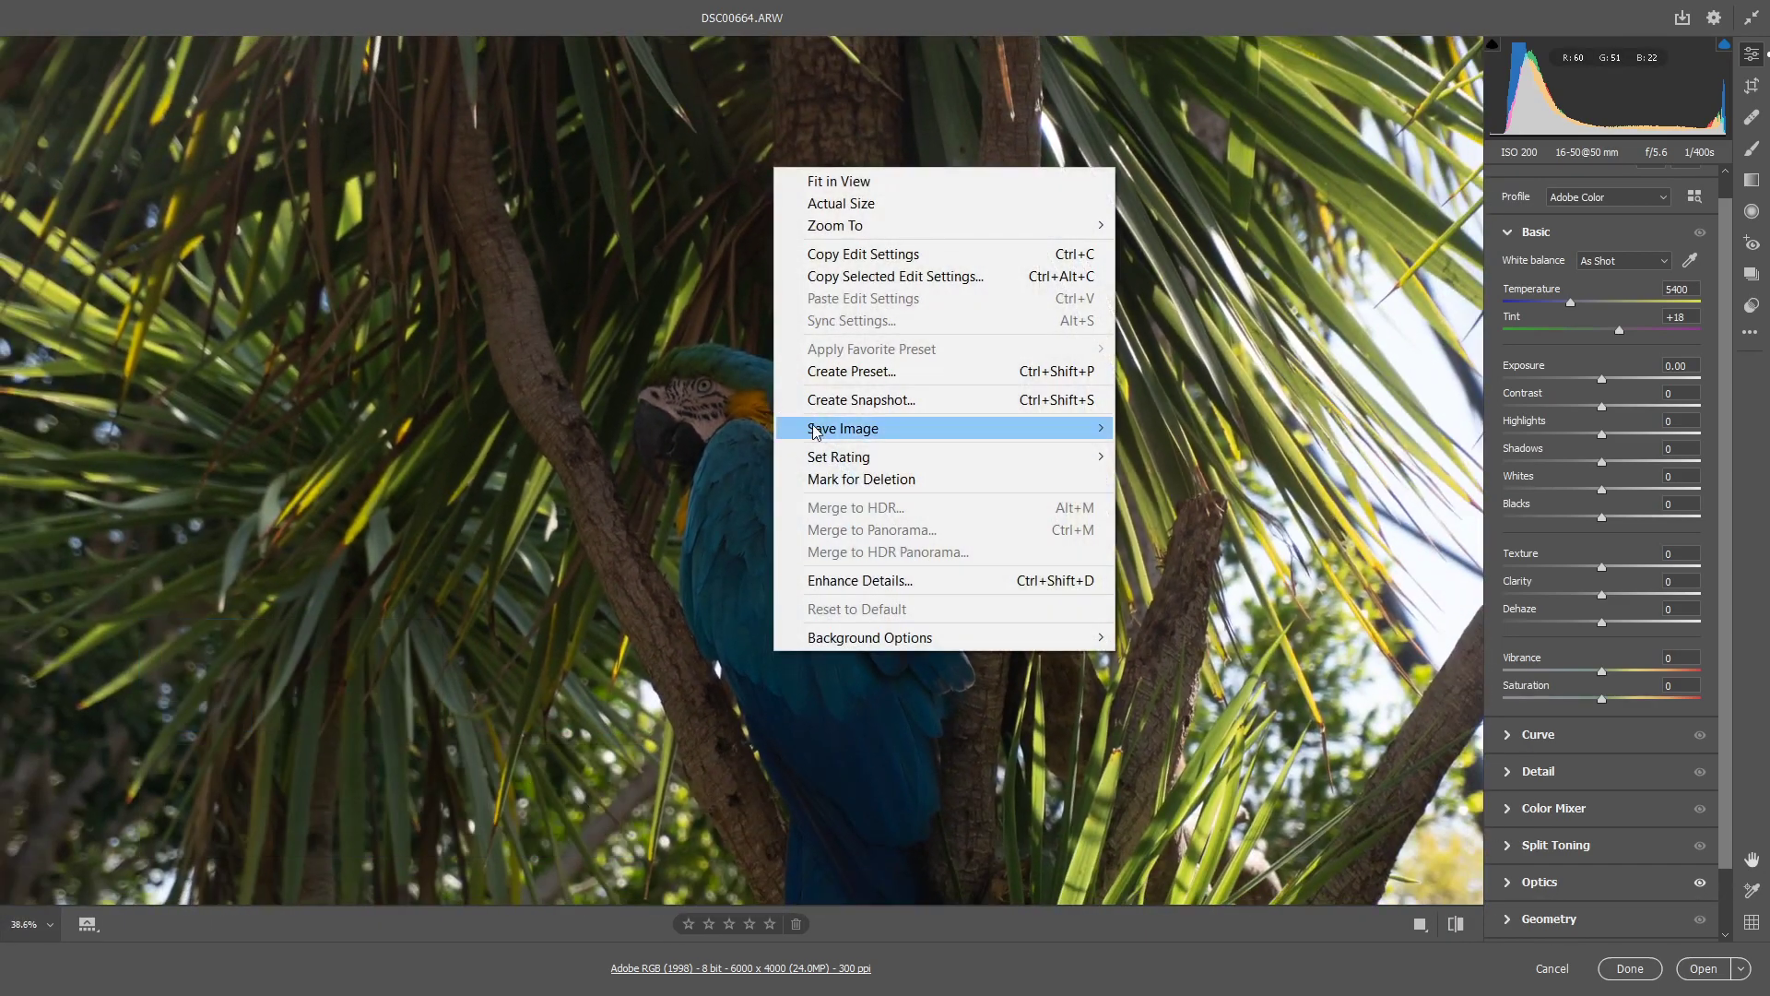
left_click(866, 183)
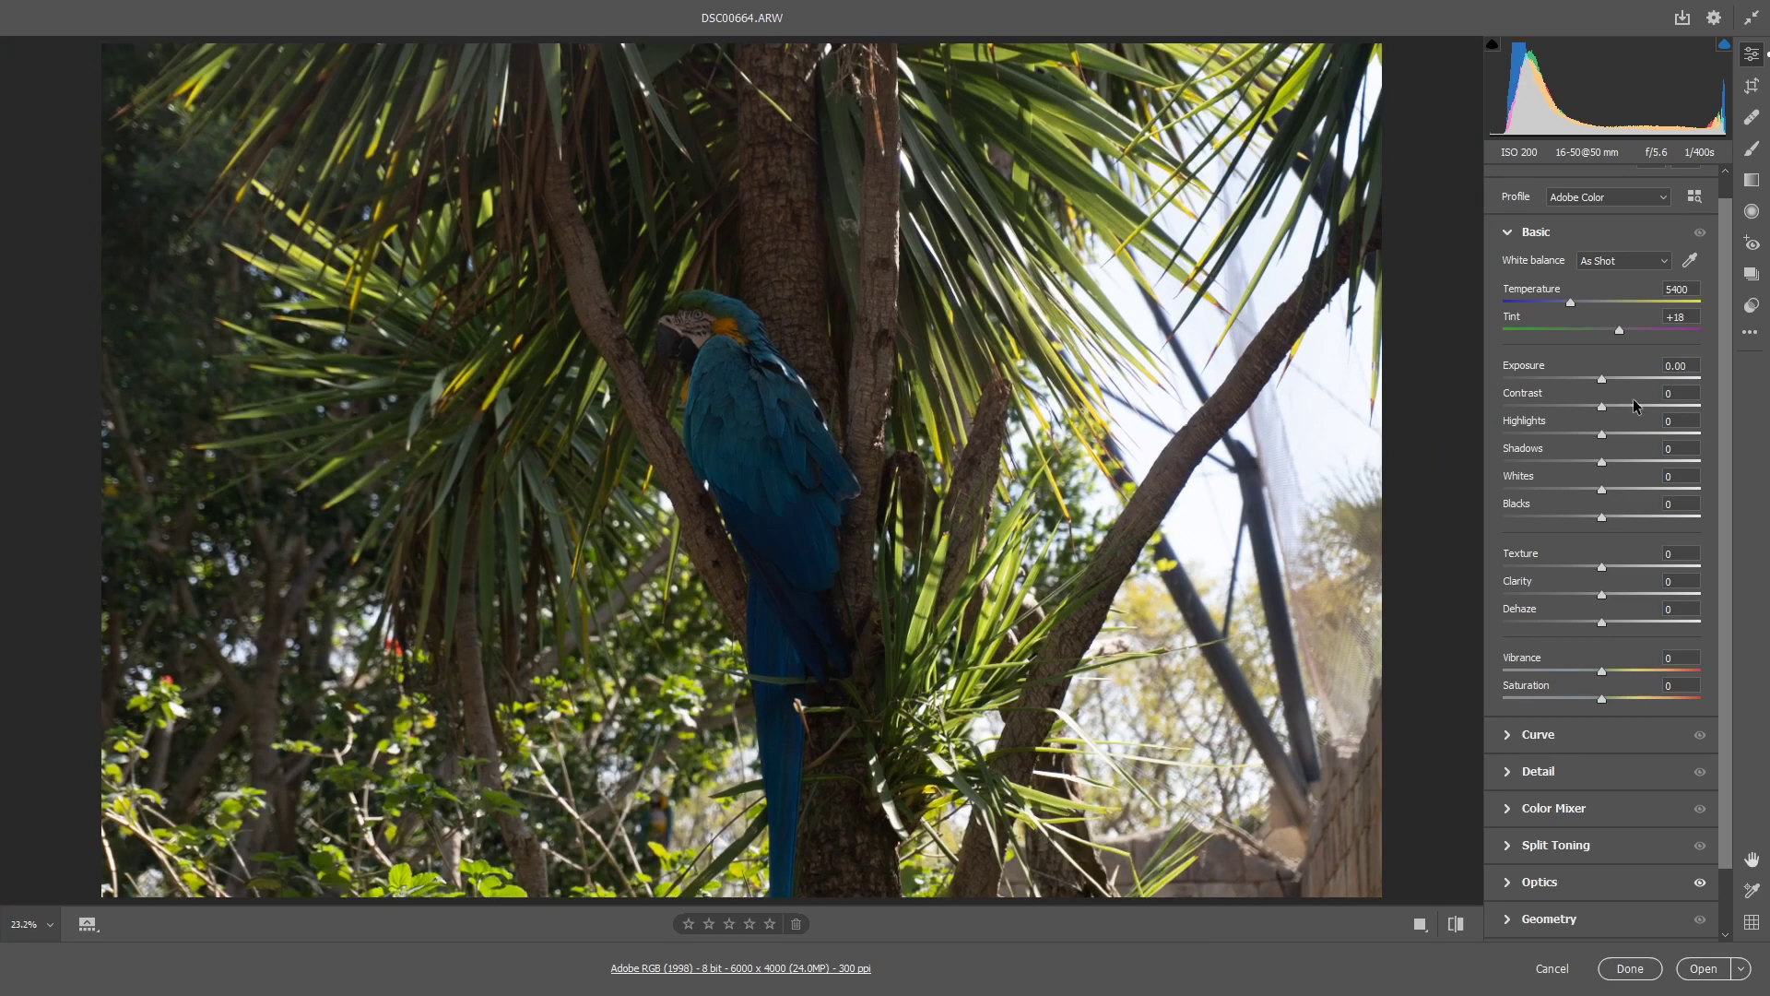
left_click(1510, 231)
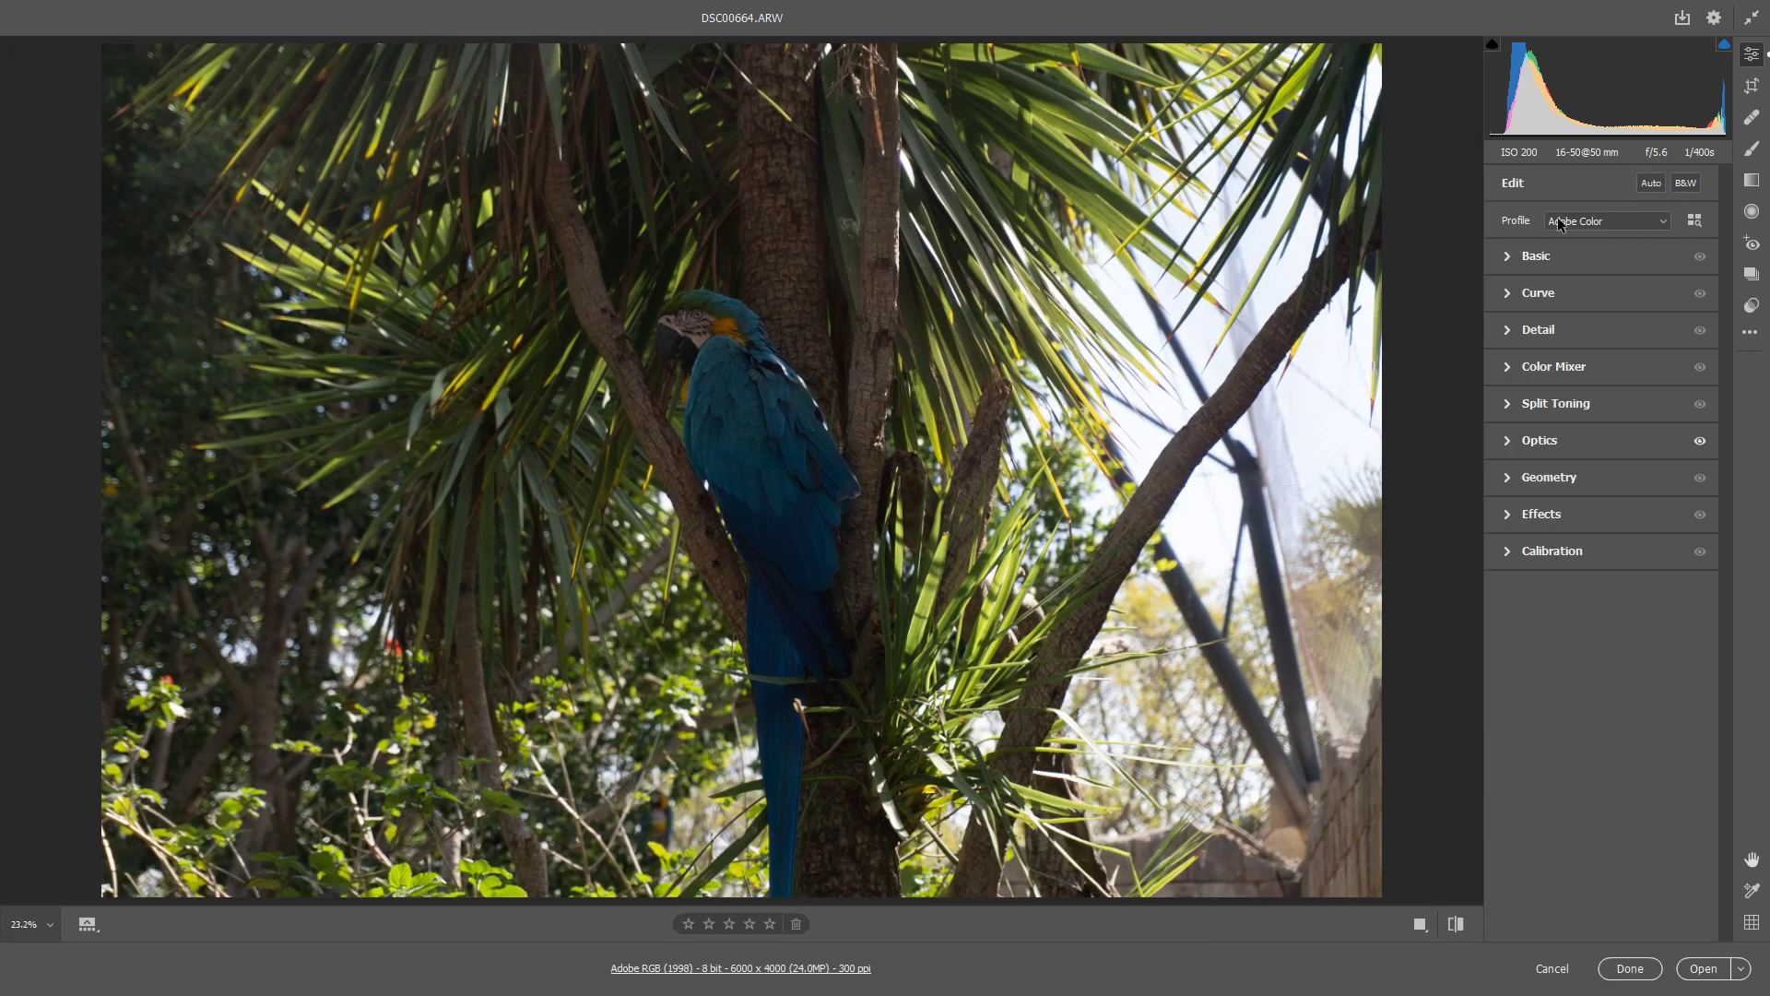
left_click(1507, 256)
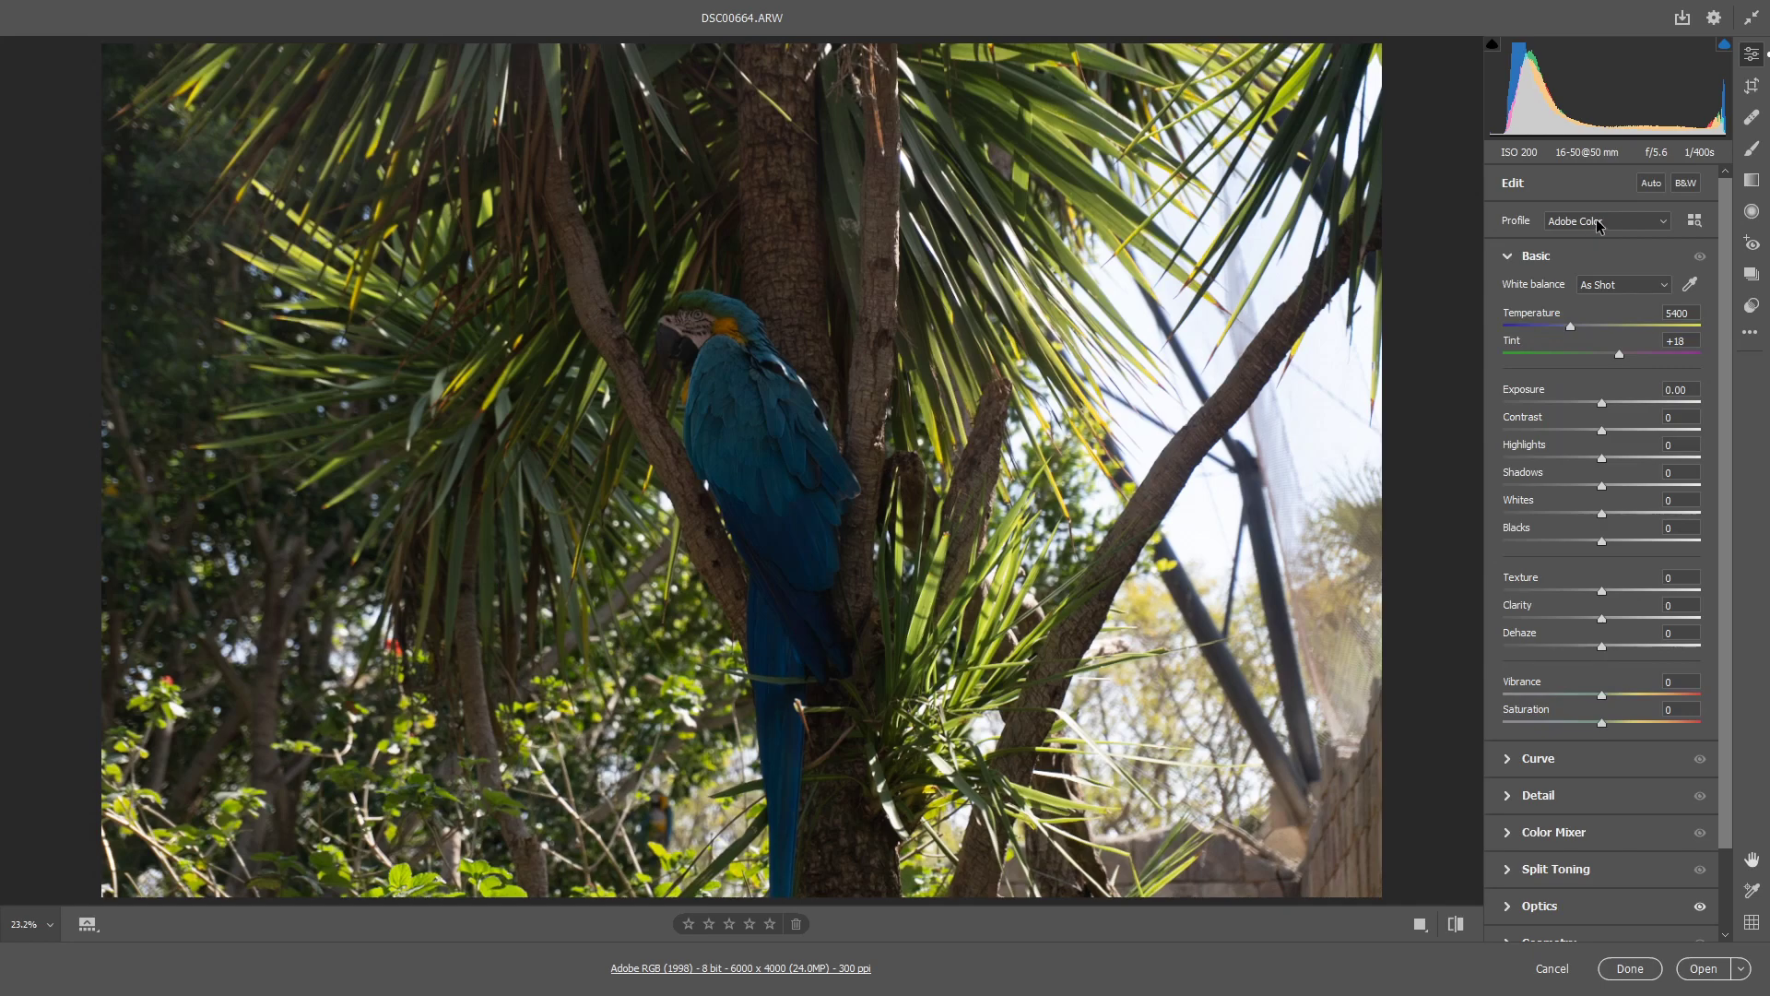
left_click(1693, 222)
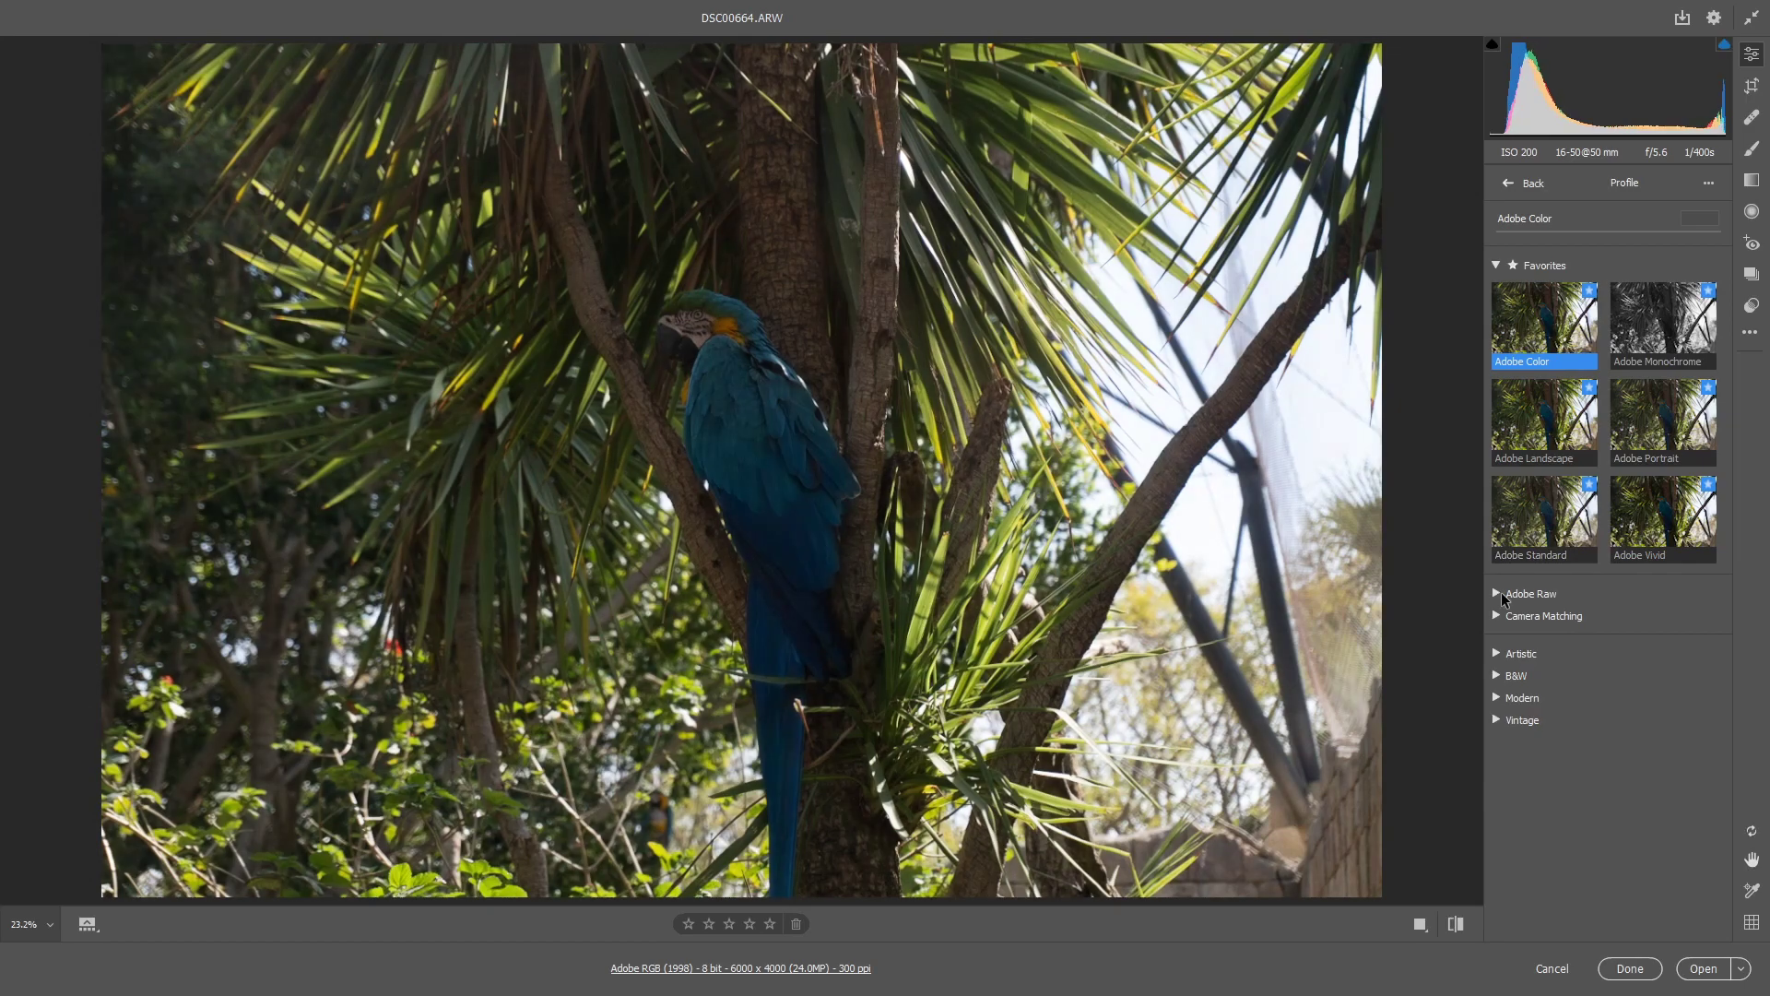
left_click(1498, 592)
scroll(1663, 422, "down", 1)
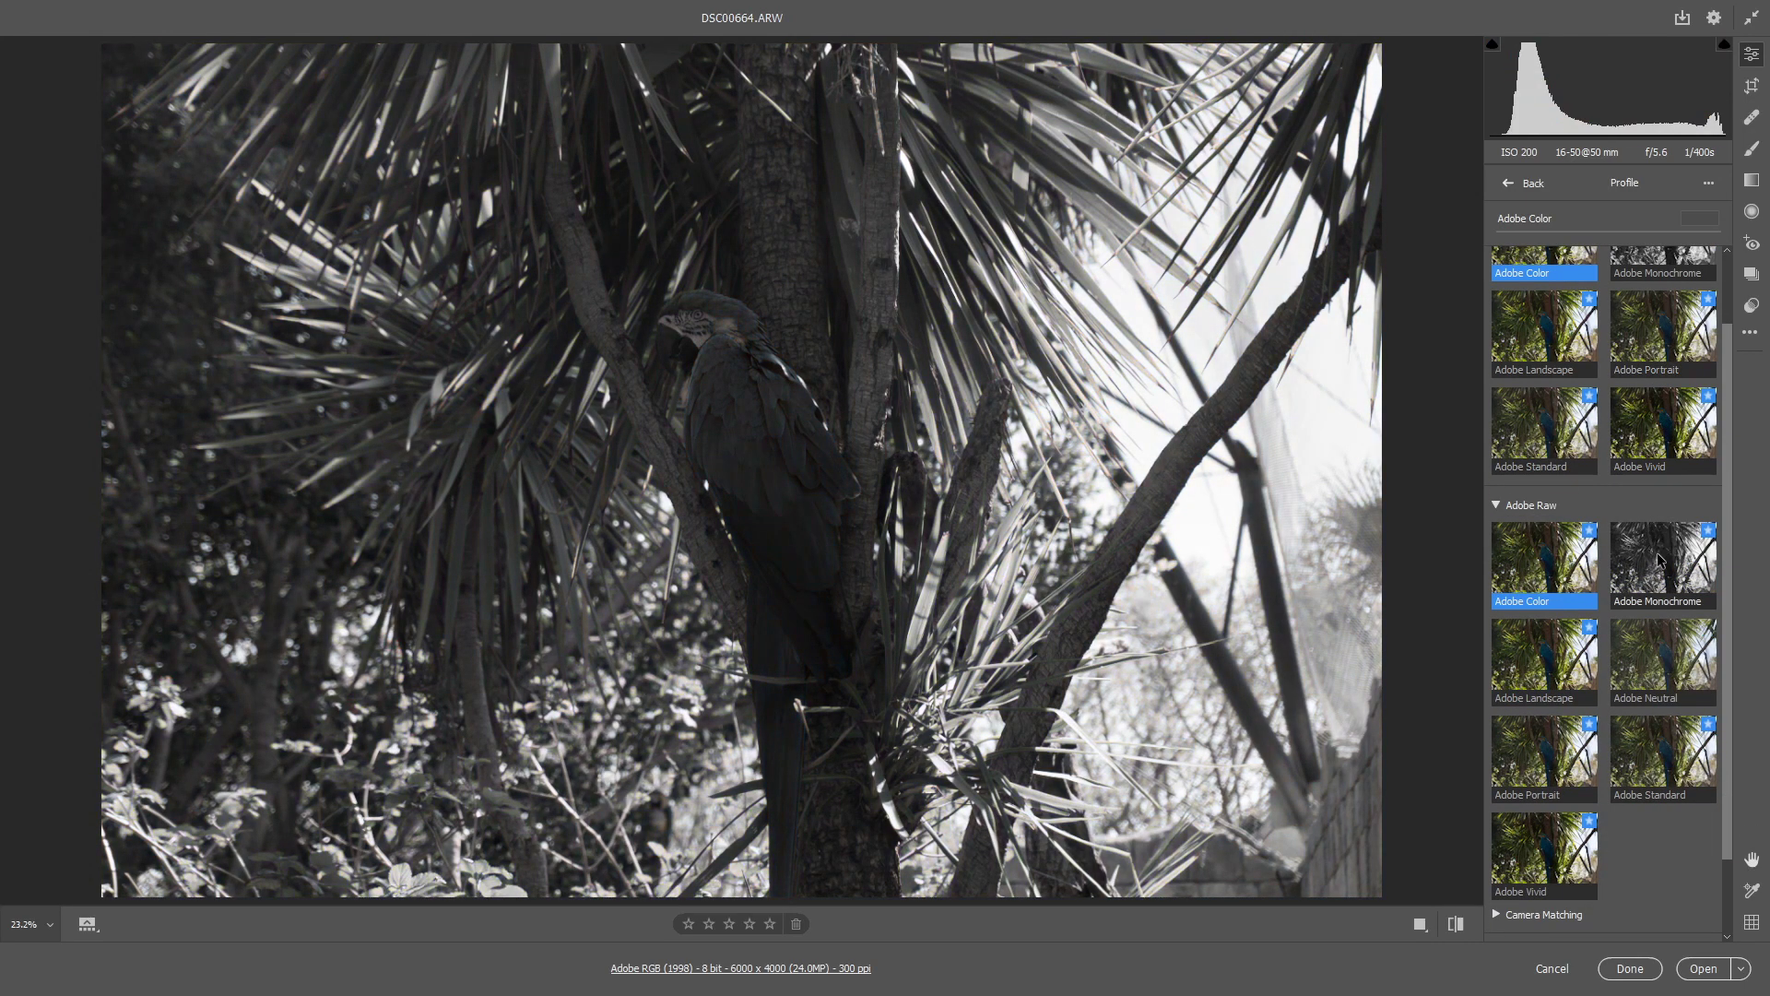
left_click(1529, 505)
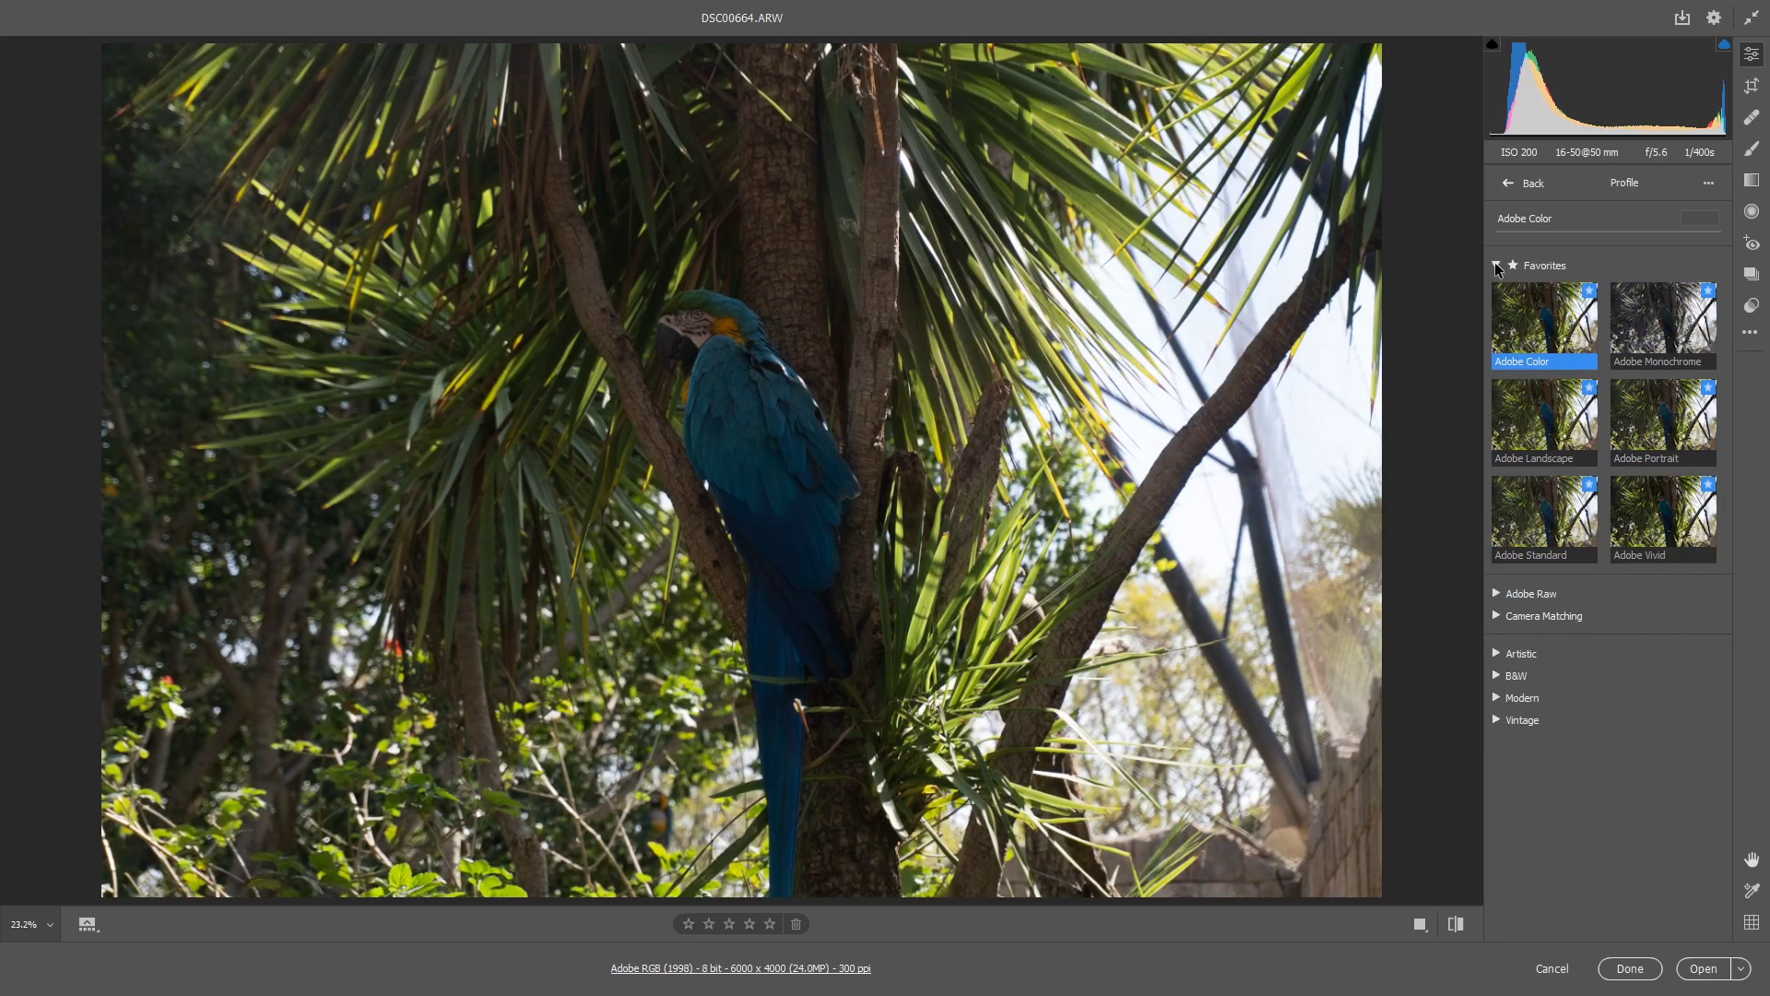
left_click(1497, 266)
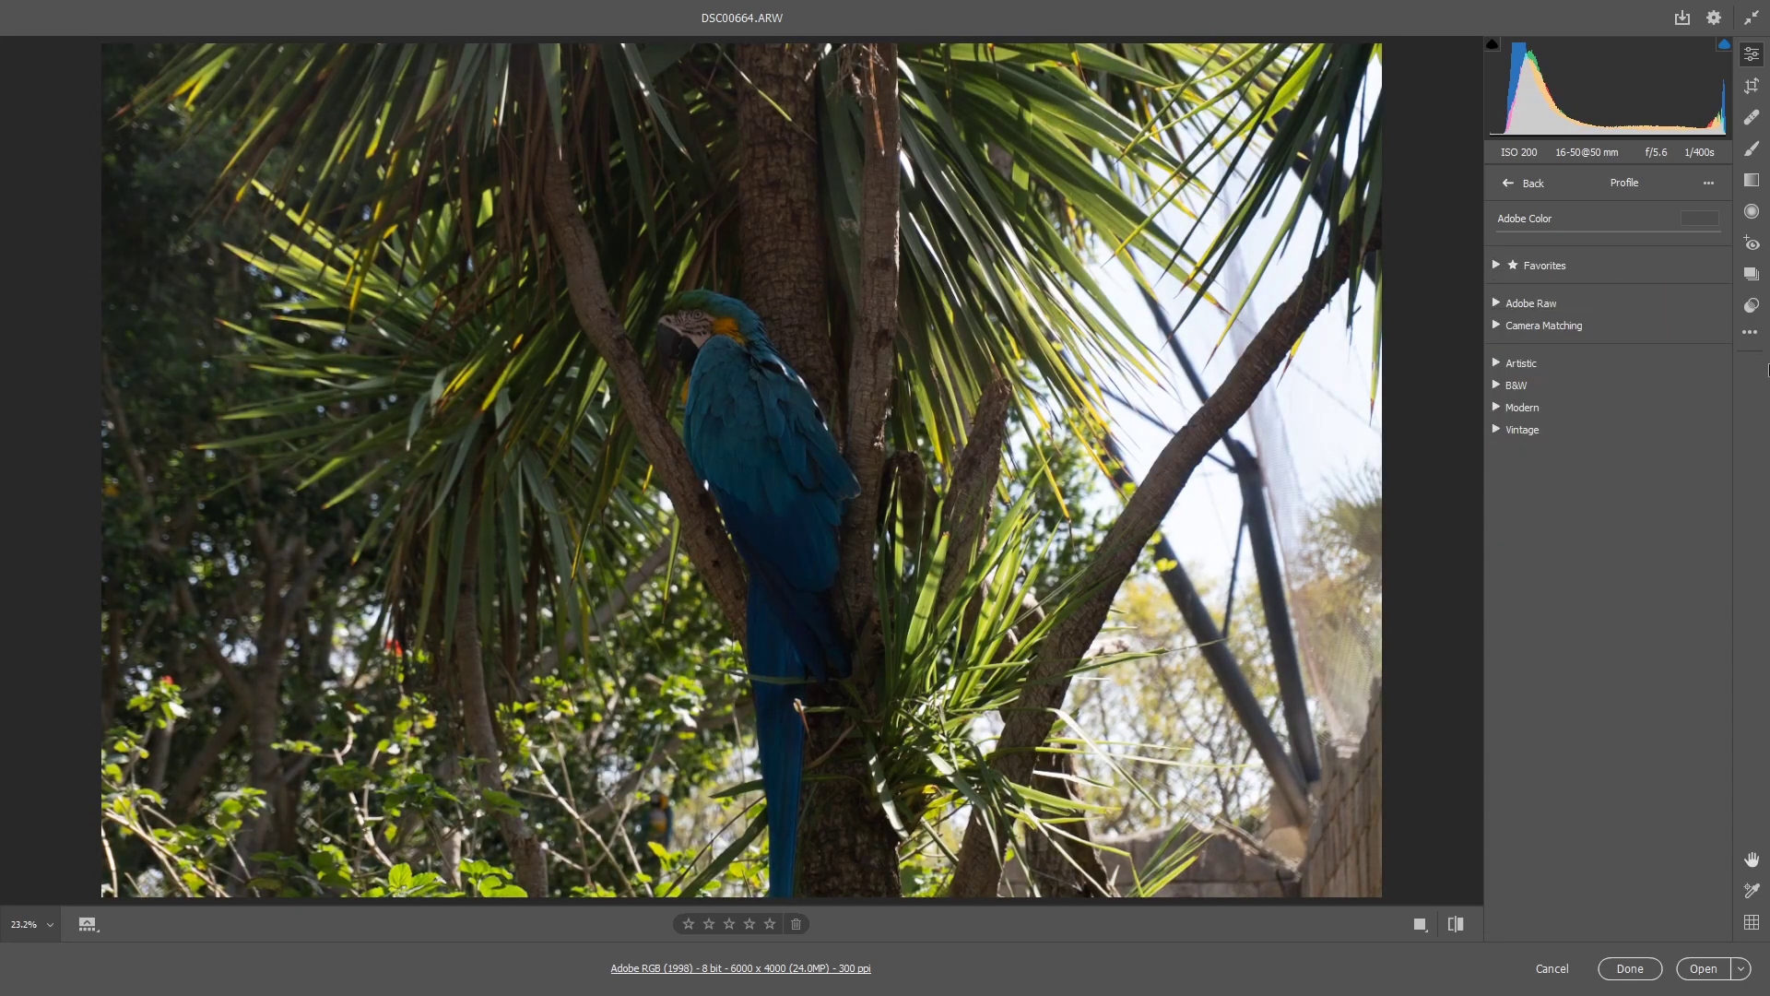
left_click(1513, 187)
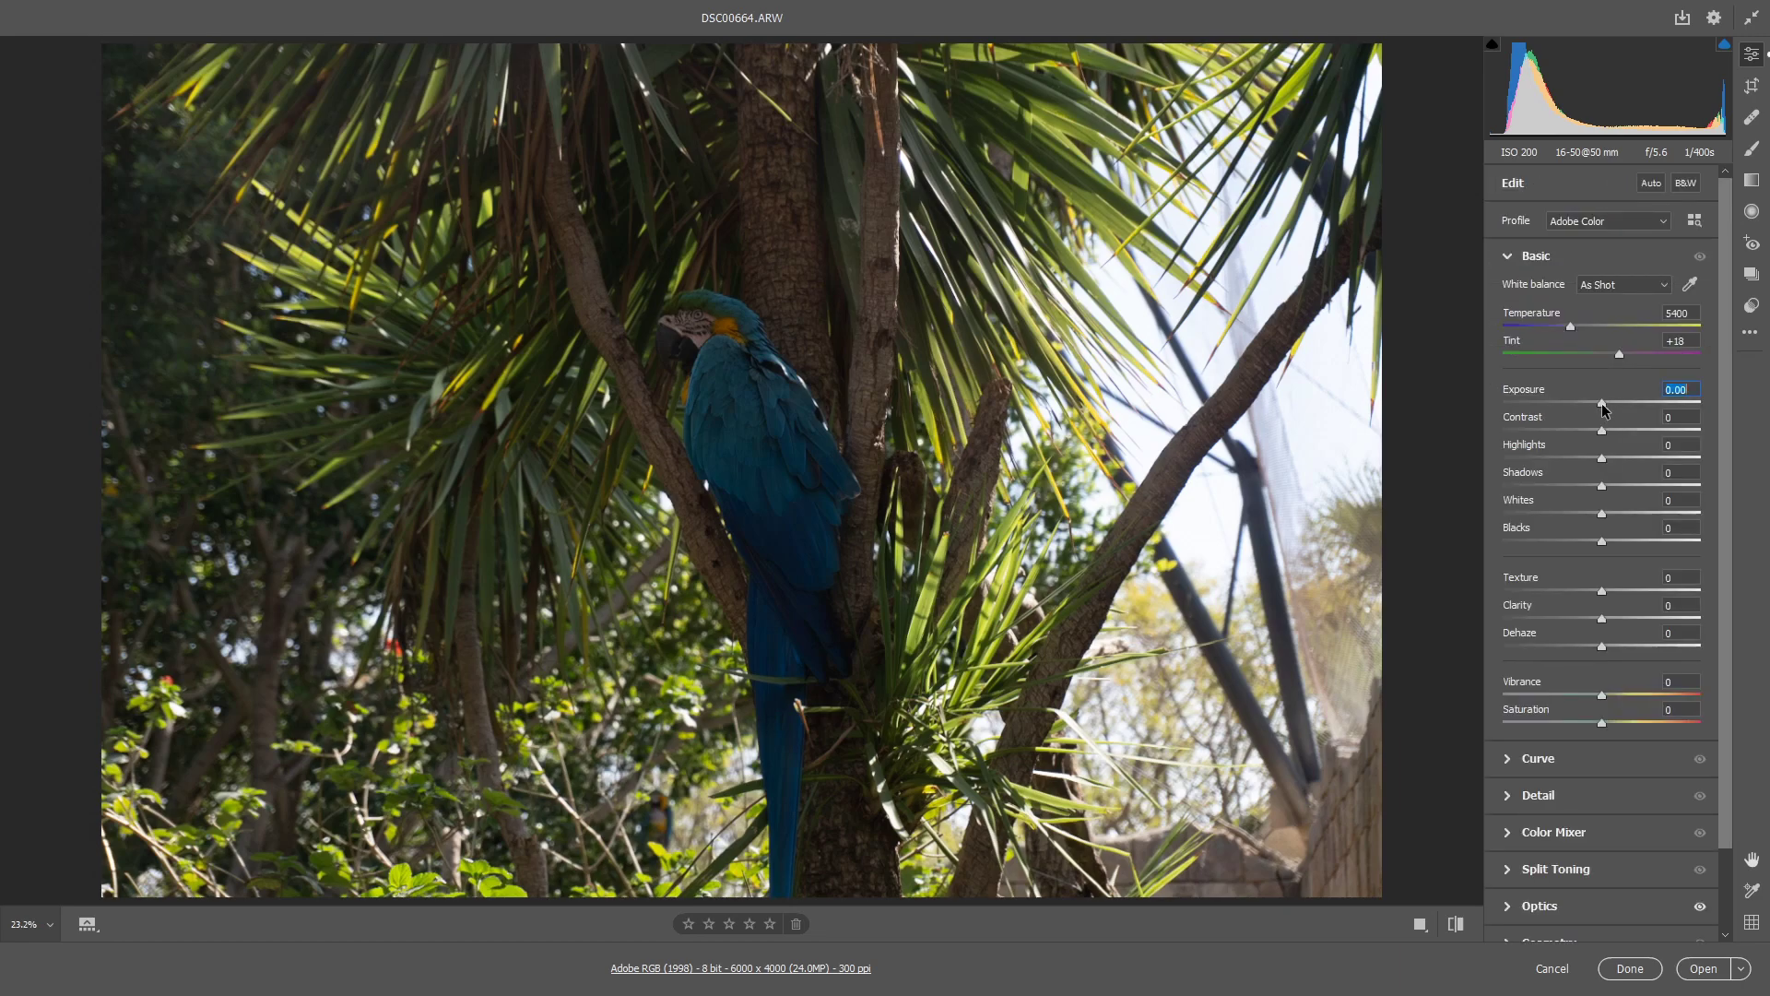
Step: Set Exposure to -0.40, Contrast to +14 and Highlights to about -38
left_click_drag(1603, 411, 1610, 411)
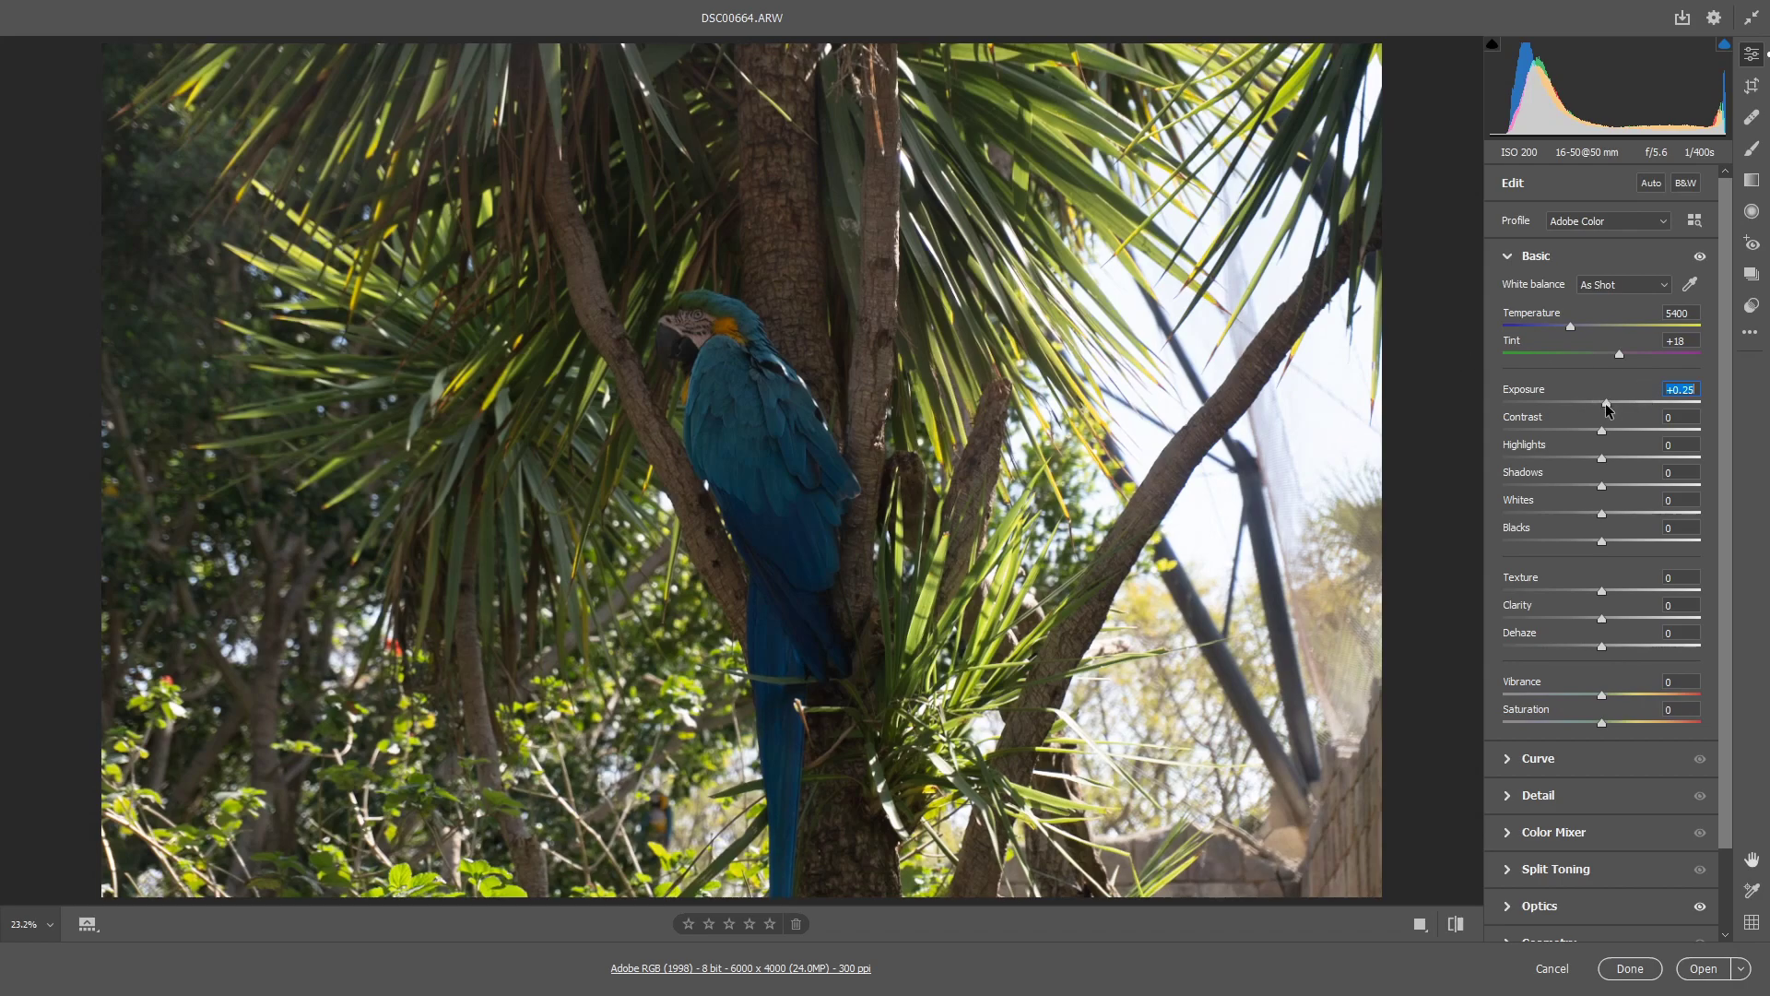
left_click_drag(1608, 399, 1594, 406)
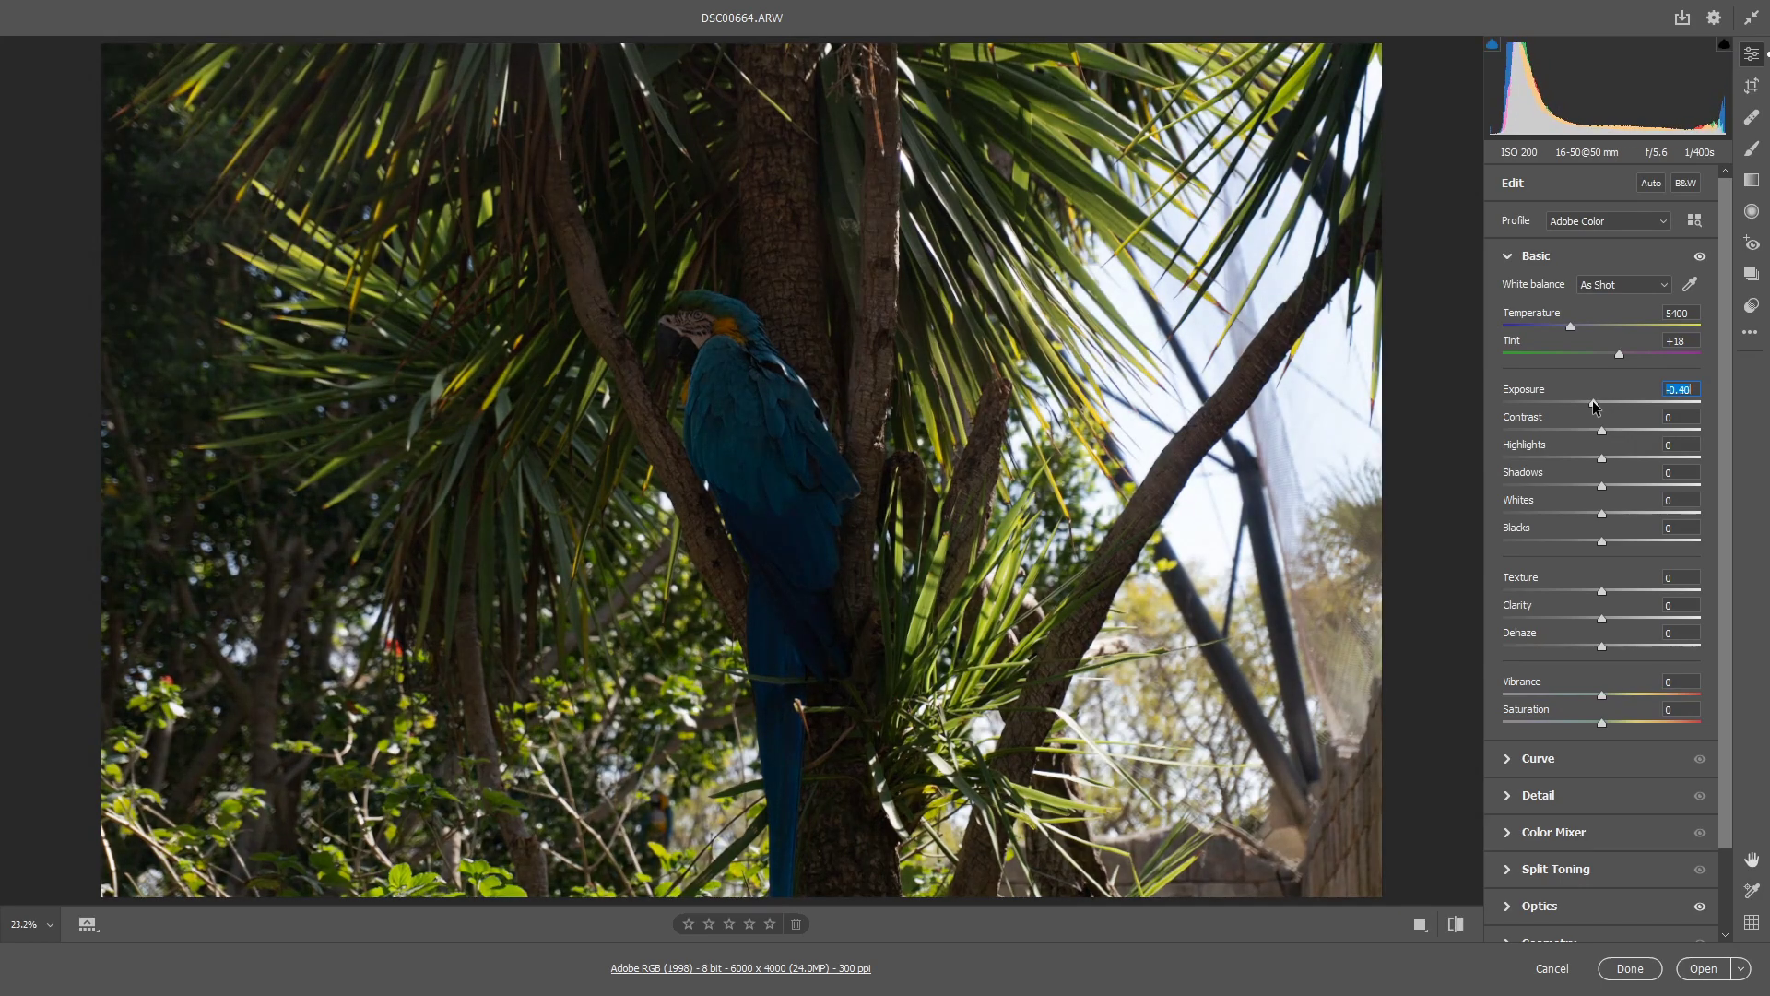
left_click_drag(1602, 432, 1615, 430)
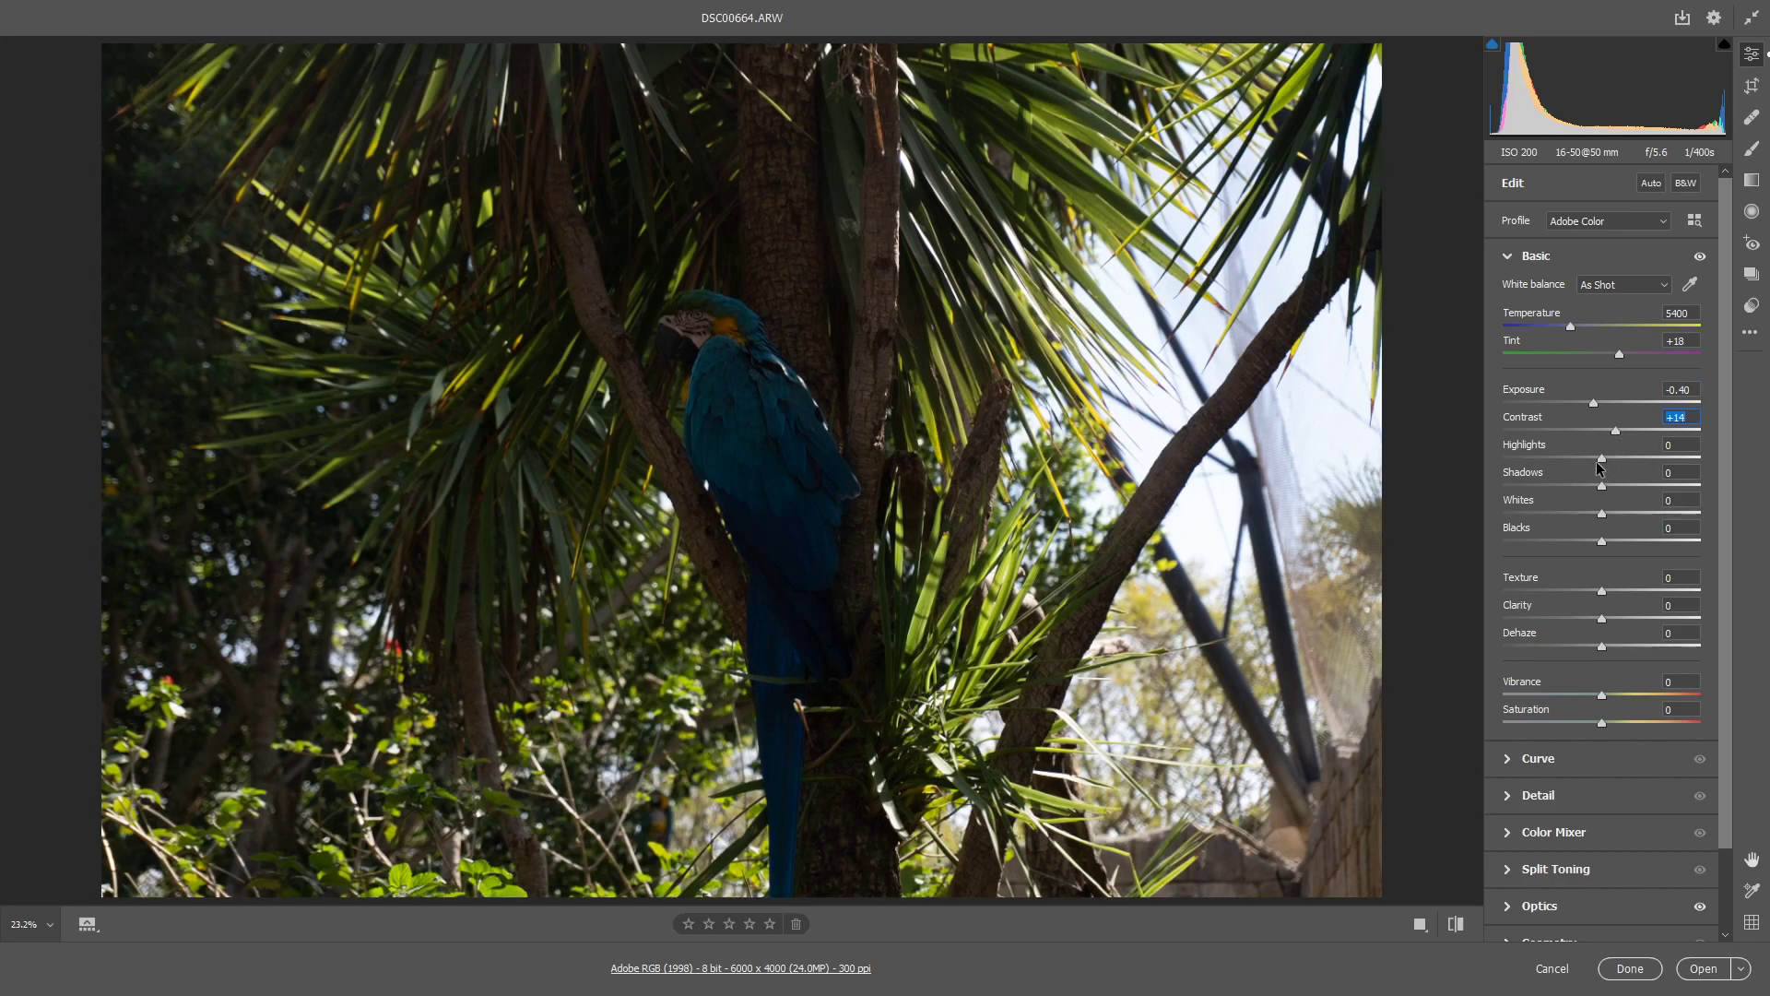
left_click_drag(1601, 461, 1762, 449)
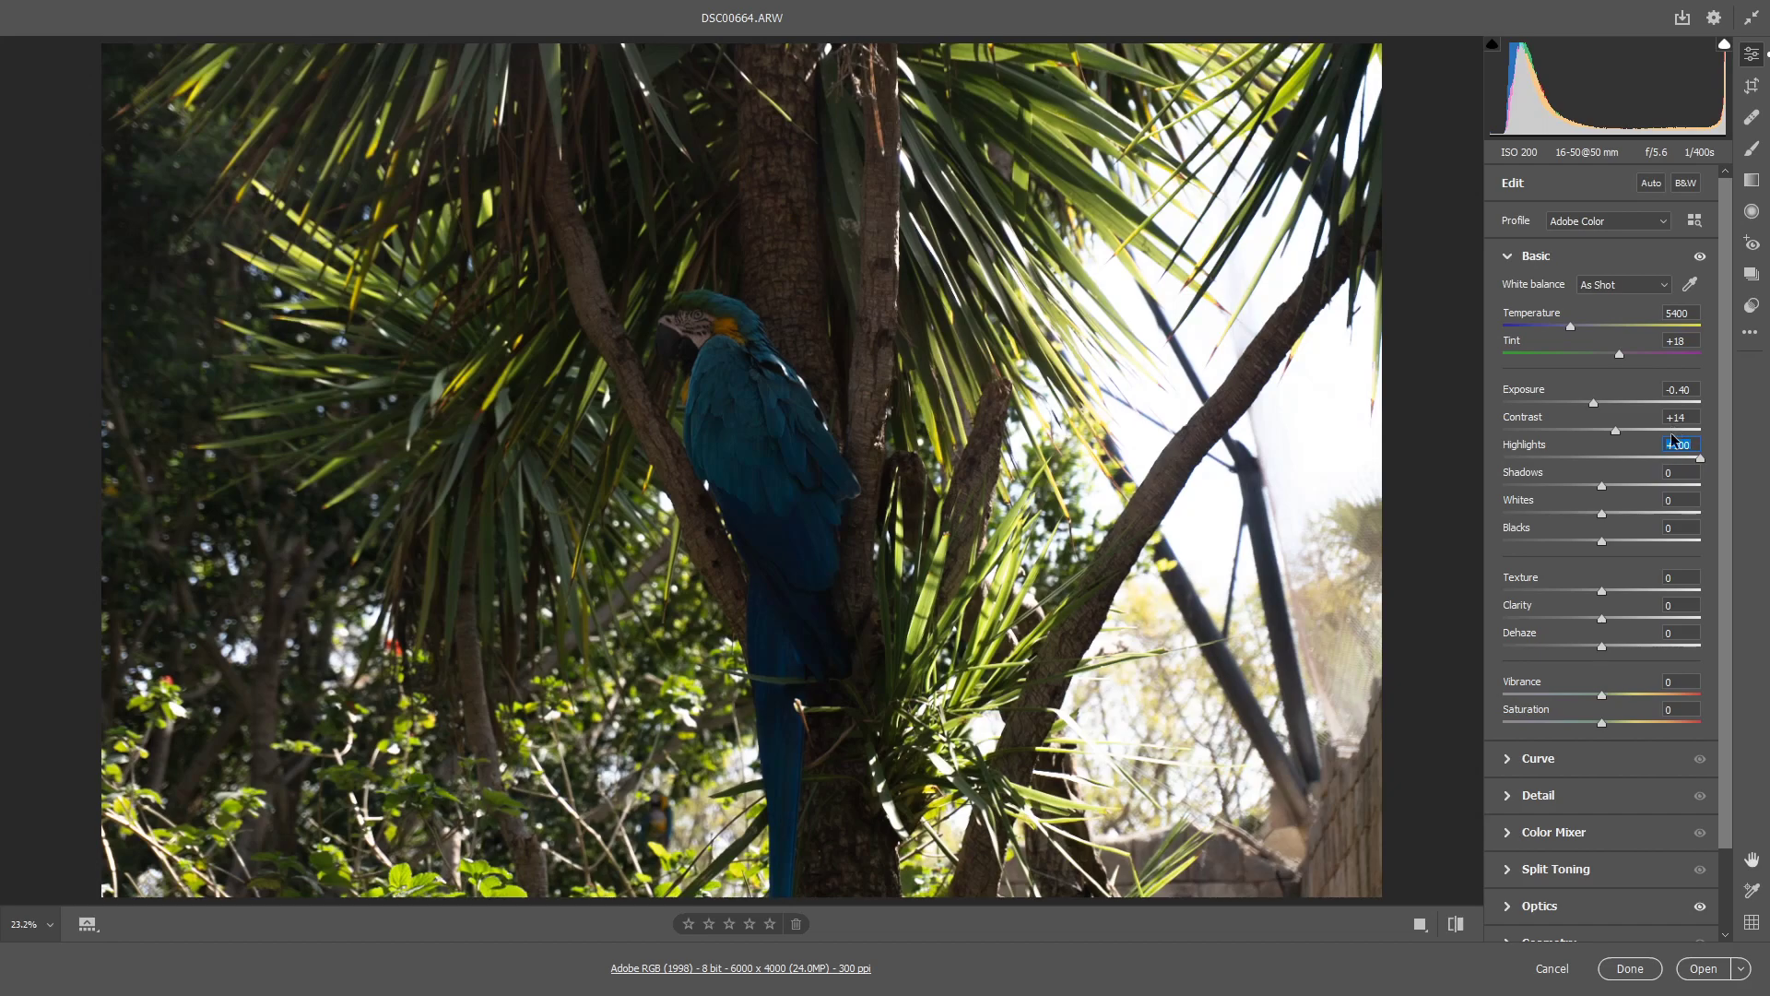
type("-35")
key("Return")
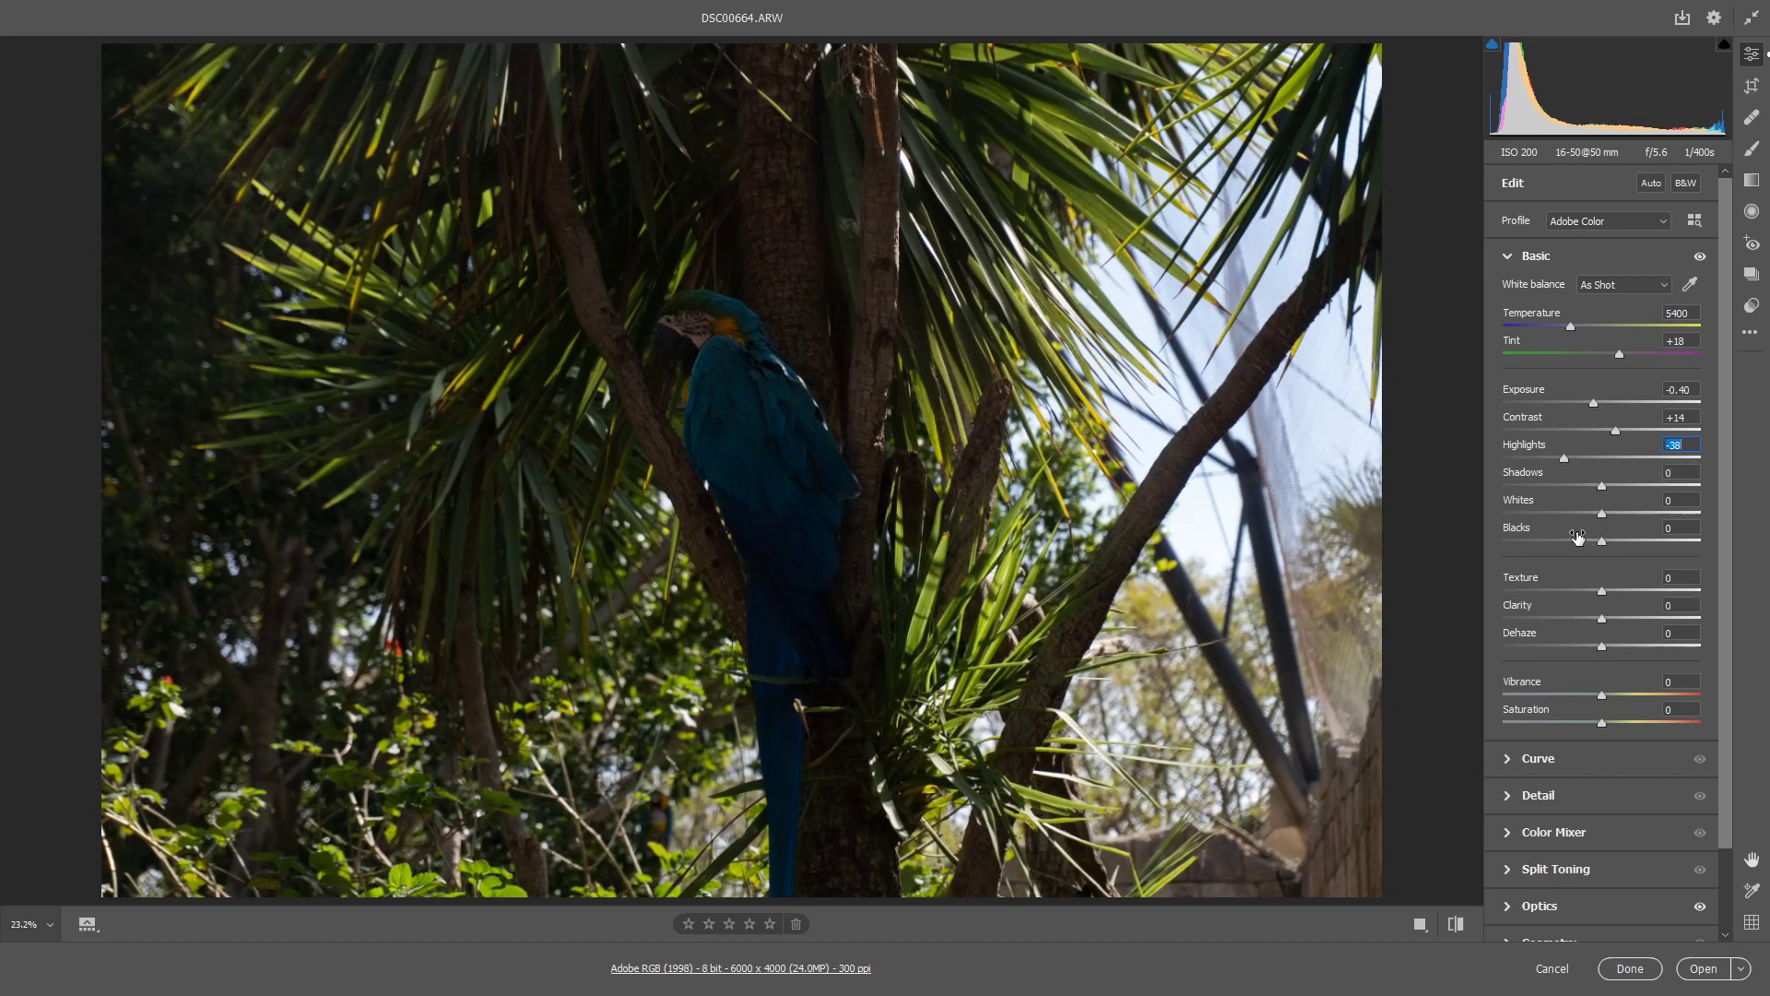
Step: Set Shadows to +9, Whites to +74 and Blacks to -4 in the Basic panel
mouse_move(1601, 487)
left_mouse_down()
mouse_move(1732, 463)
mouse_move(1612, 480)
left_mouse_up()
left_click_drag(1602, 516, 1706, 496)
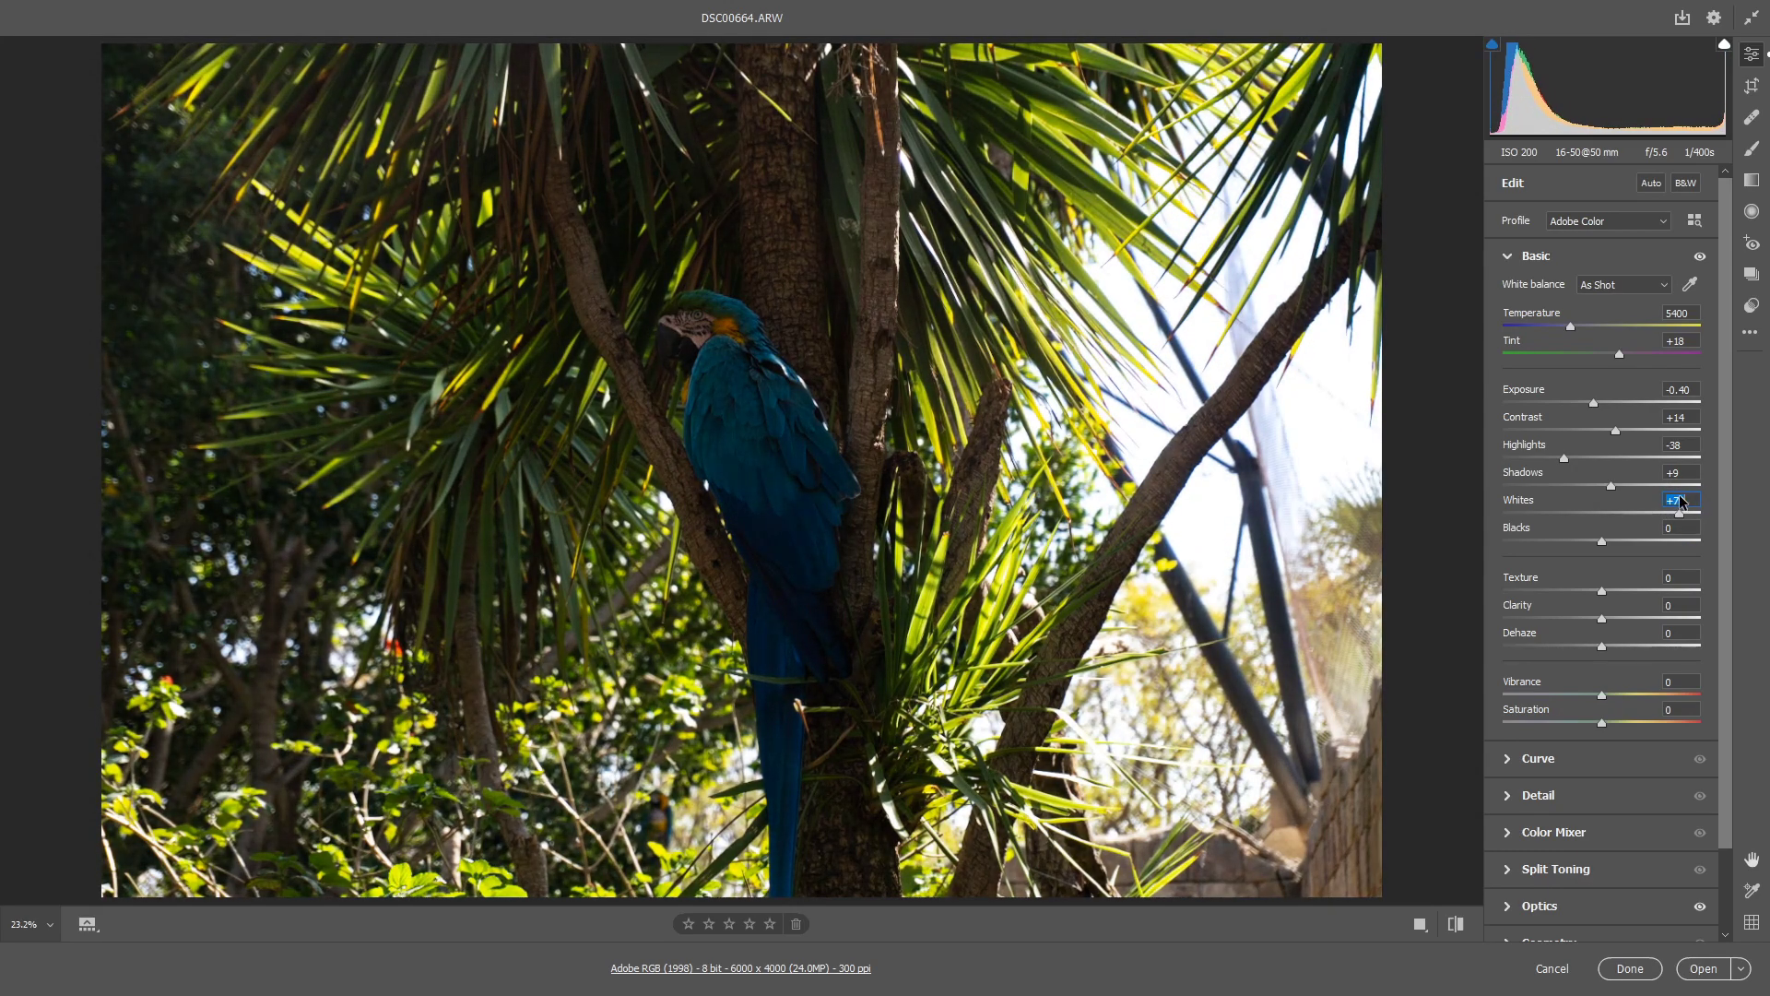
left_click_drag(1681, 501, 1676, 513)
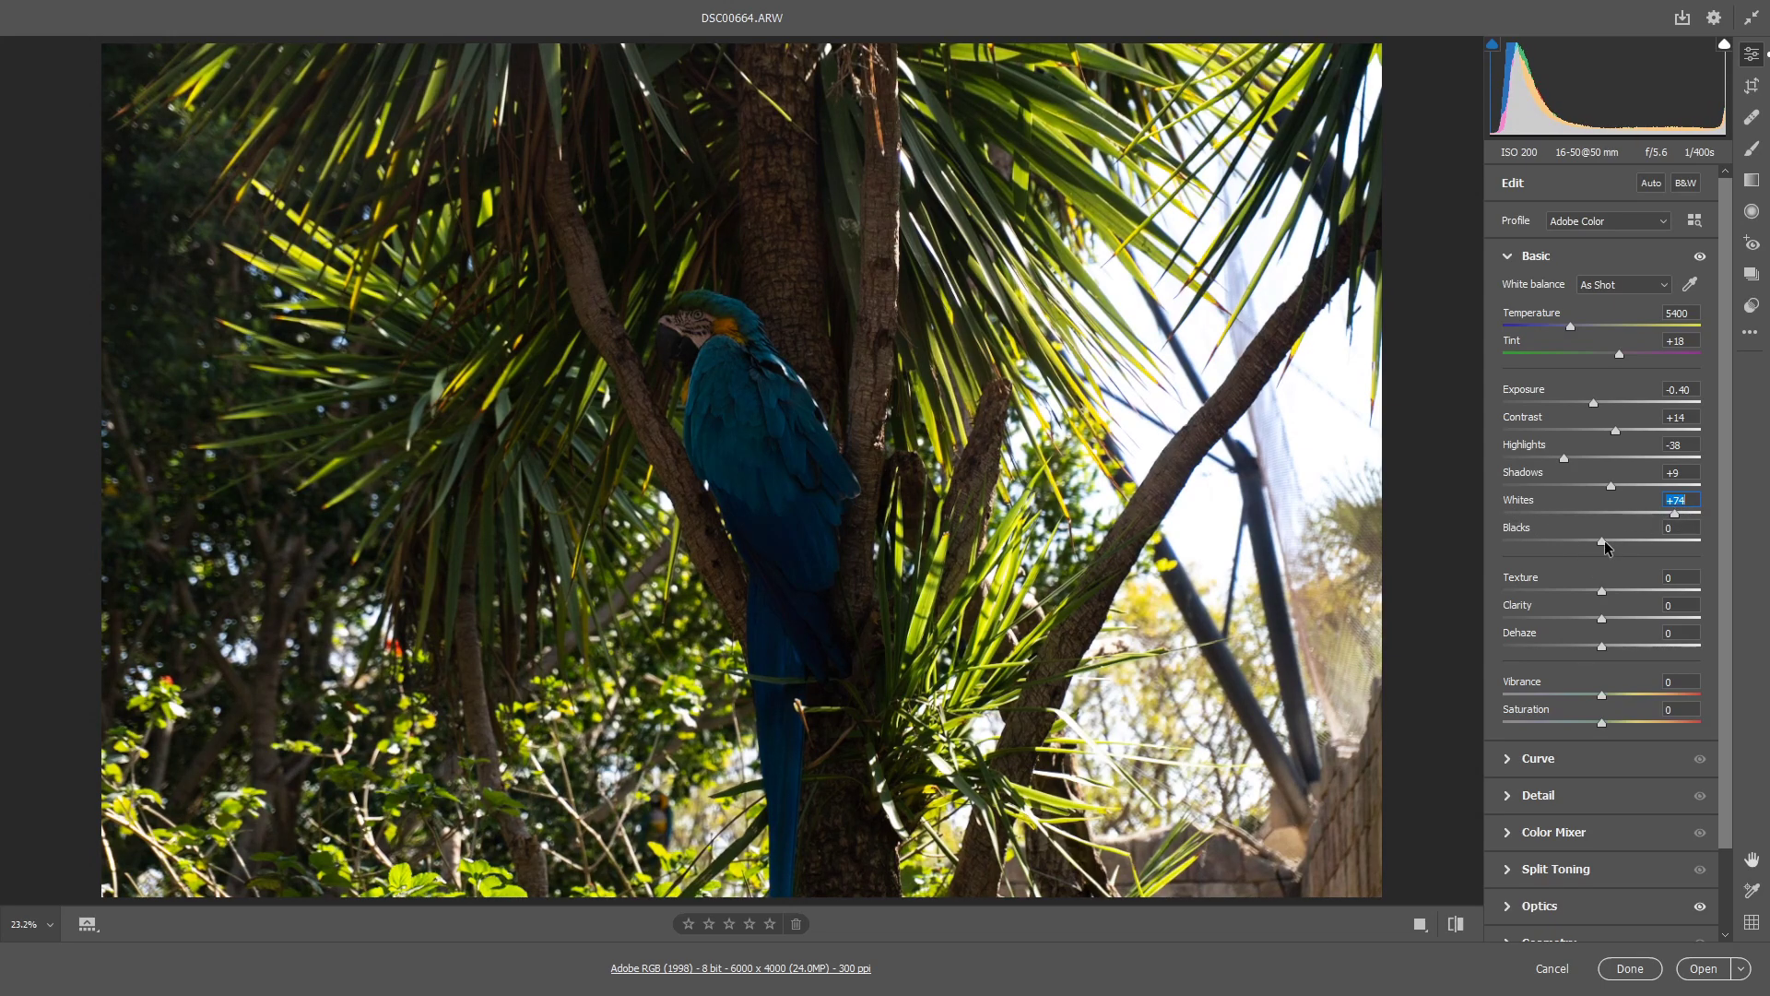
mouse_move(1601, 538)
left_mouse_down()
mouse_move(1523, 538)
mouse_move(1711, 538)
mouse_move(1584, 538)
mouse_move(1767, 514)
mouse_move(1481, 538)
mouse_move(1644, 533)
mouse_move(1596, 531)
left_mouse_up()
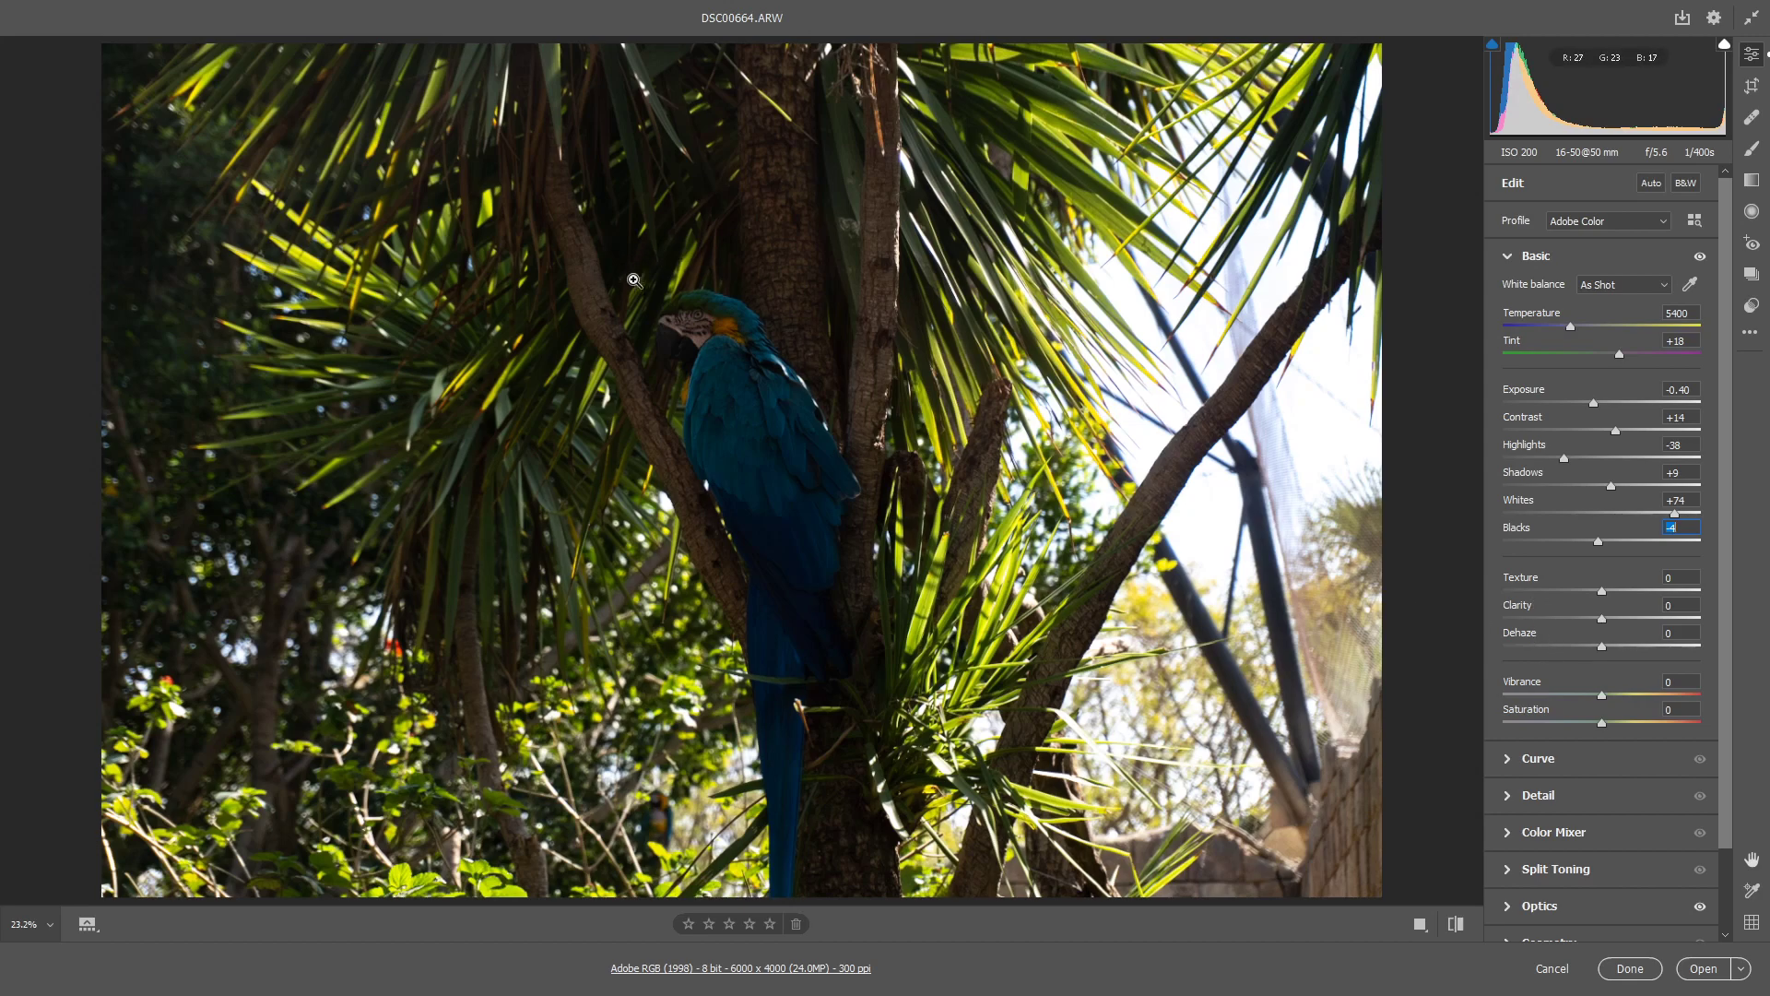
left_click_drag(683, 316, 905, 340)
Step: Raise Texture to +9 and enter 22 for Clarity
scroll(901, 364, "down", 2)
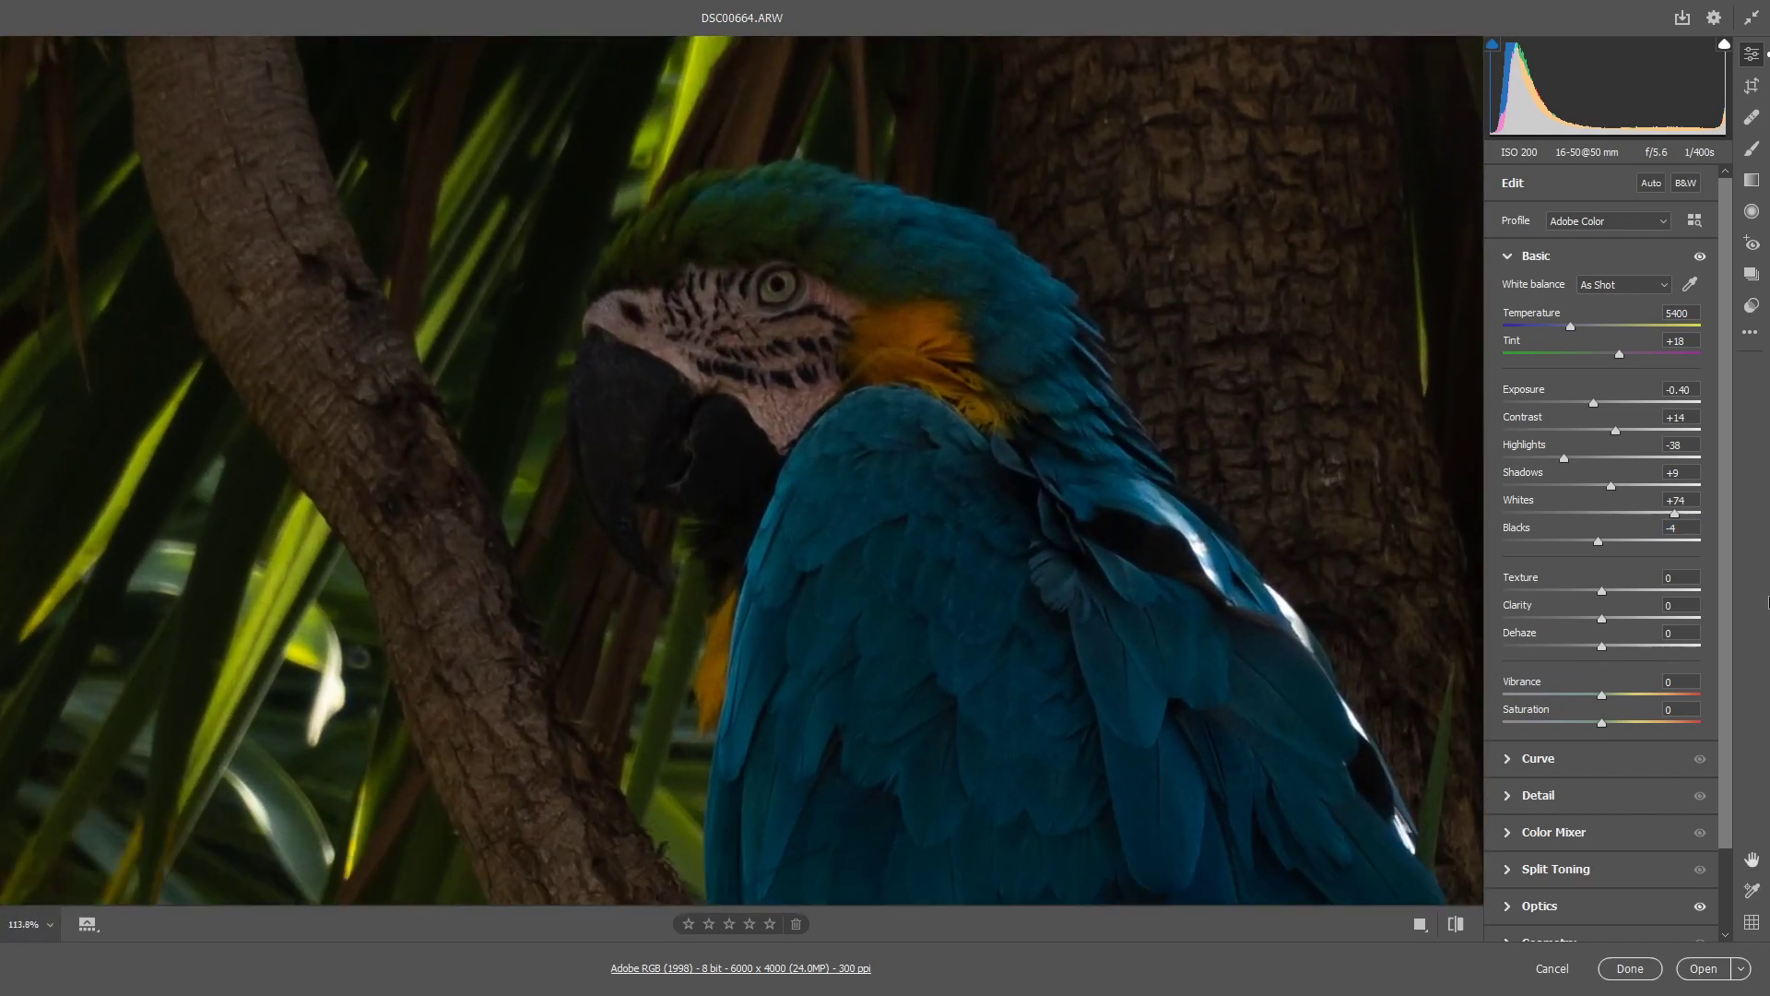
left_click_drag(1602, 593, 1607, 594)
left_click(1669, 610)
type("22")
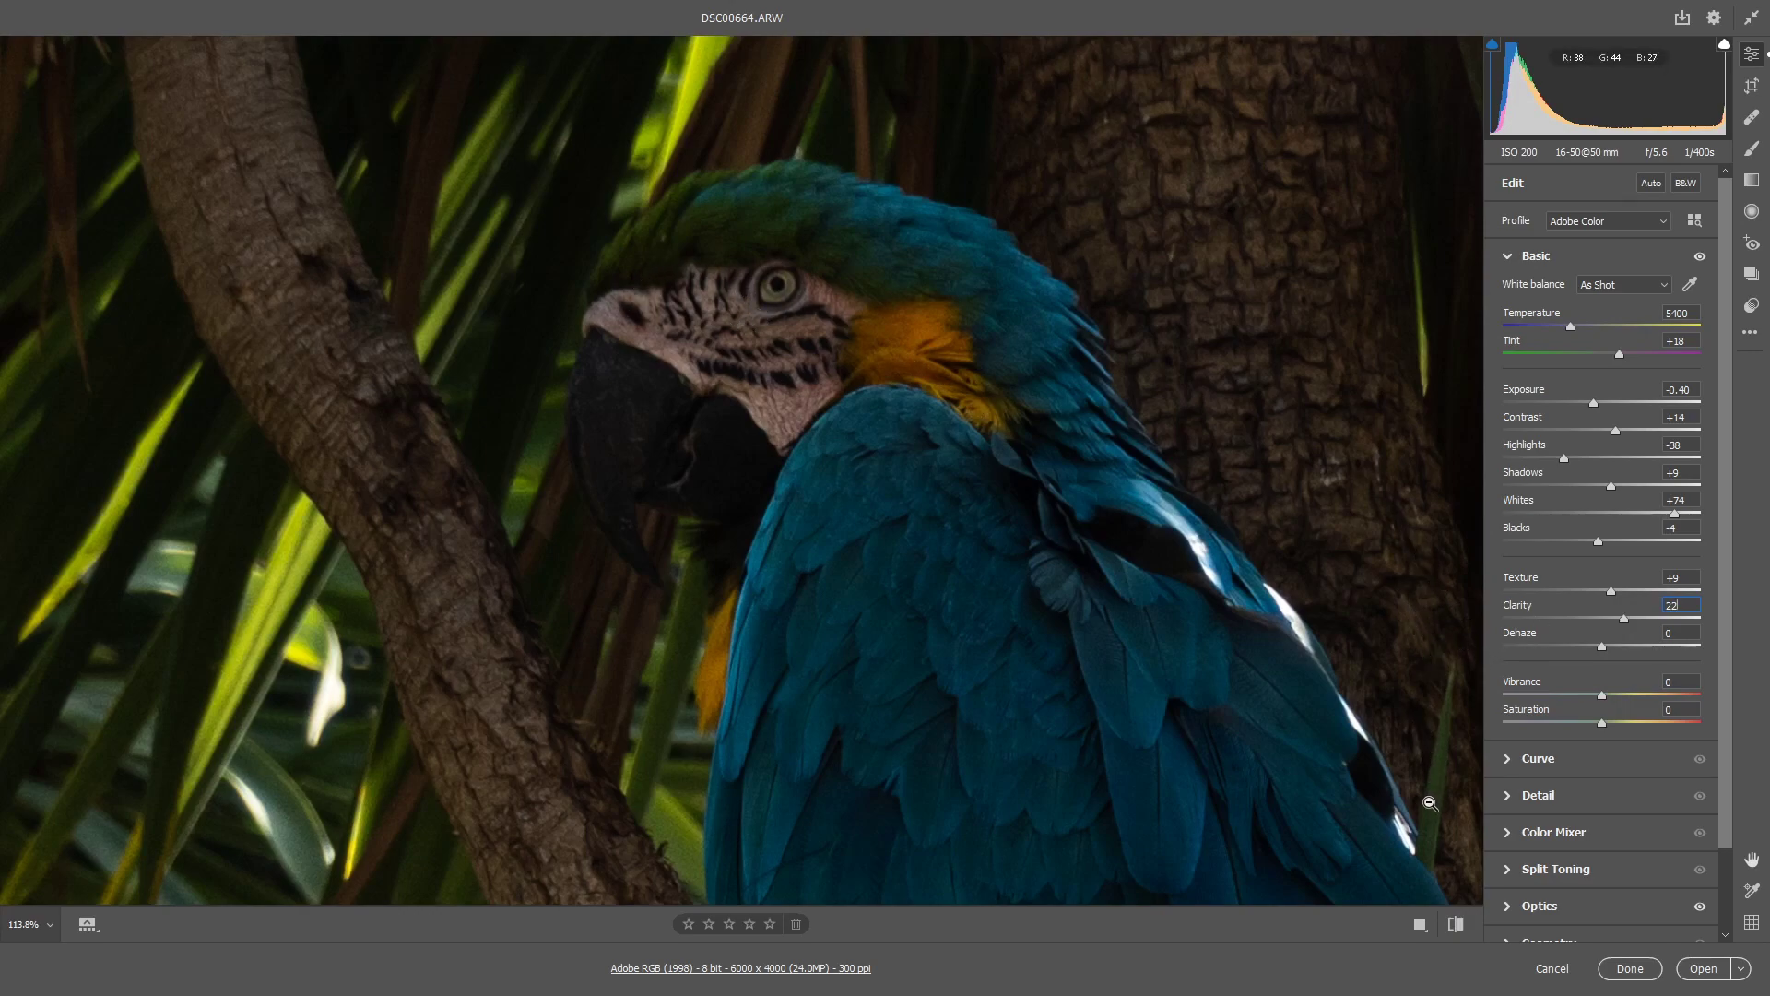
left_click(1421, 925)
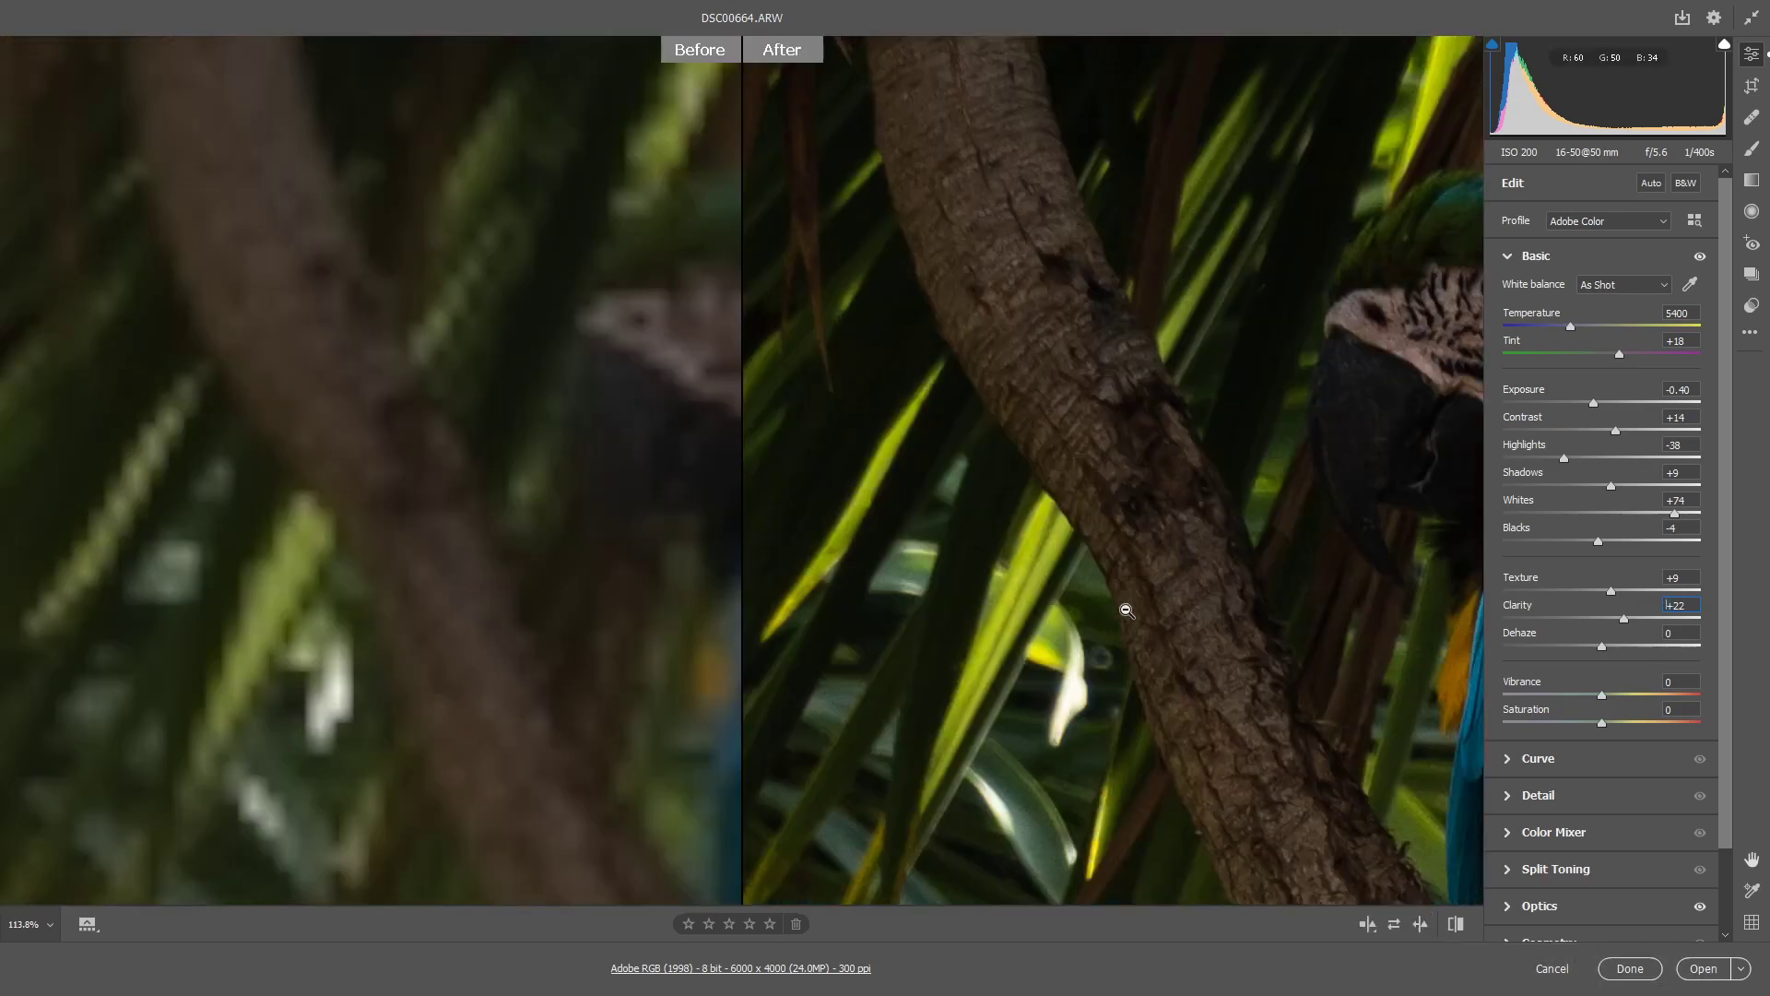
scroll(1185, 440, "down", 2)
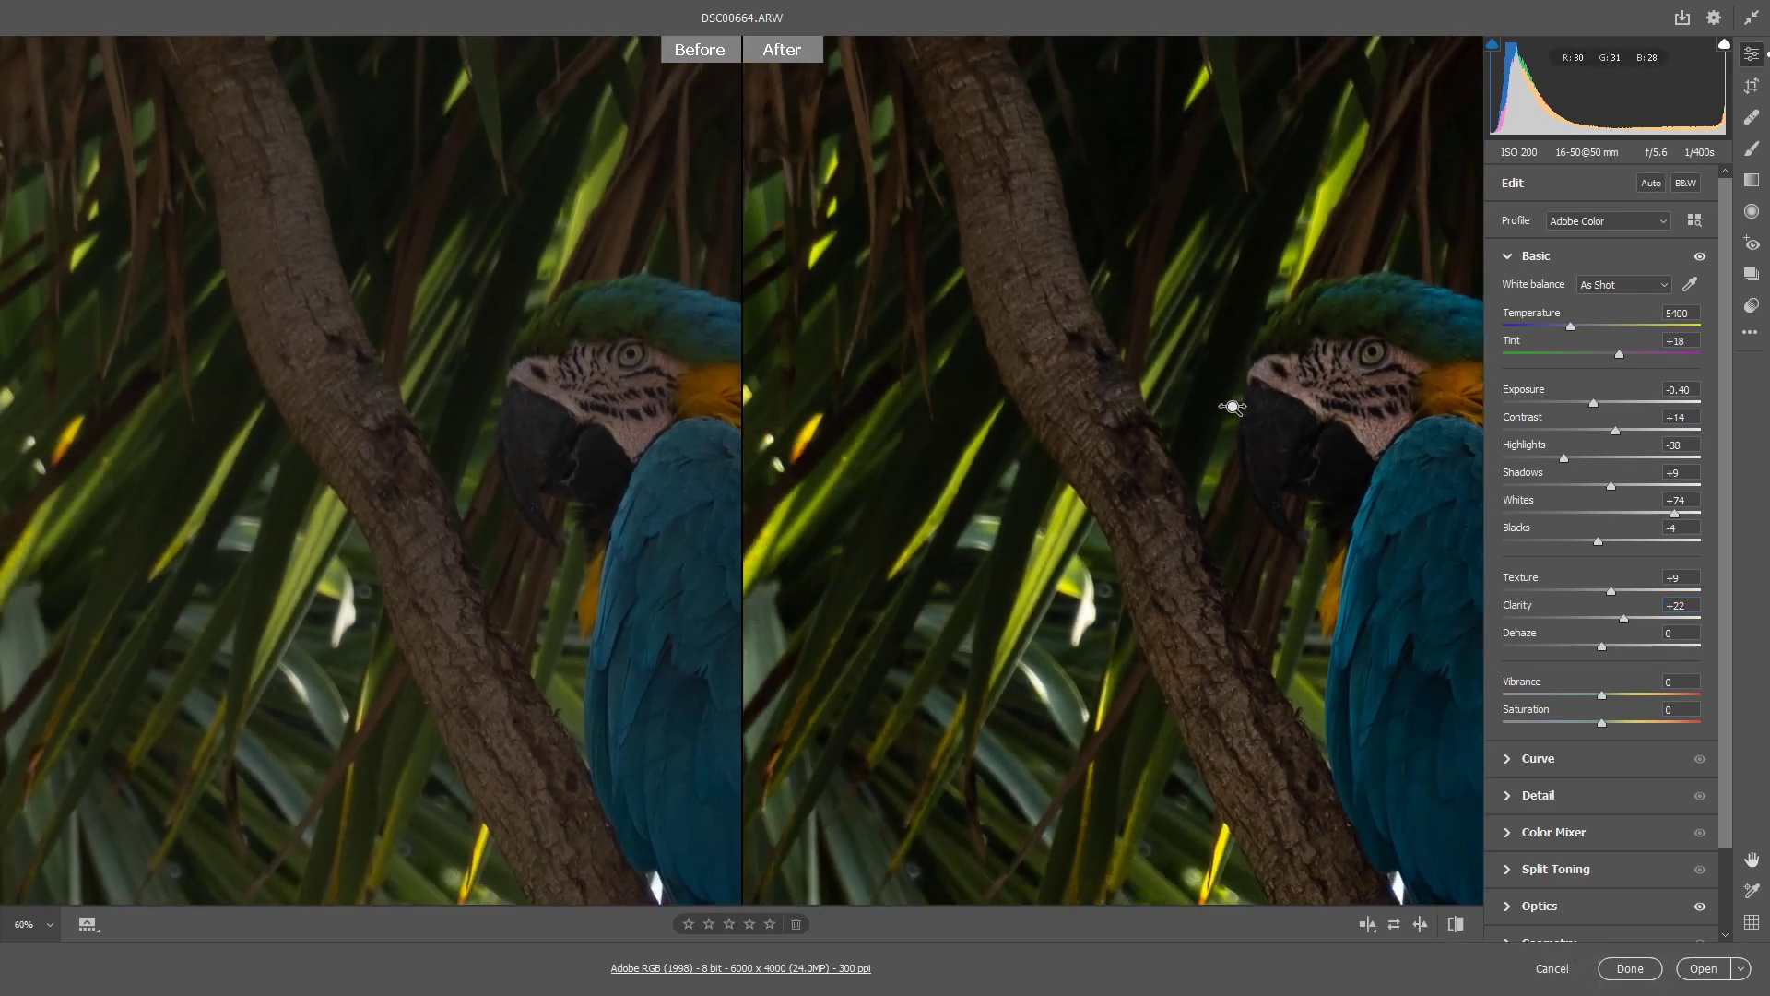
scroll(1476, 379, "up", 3)
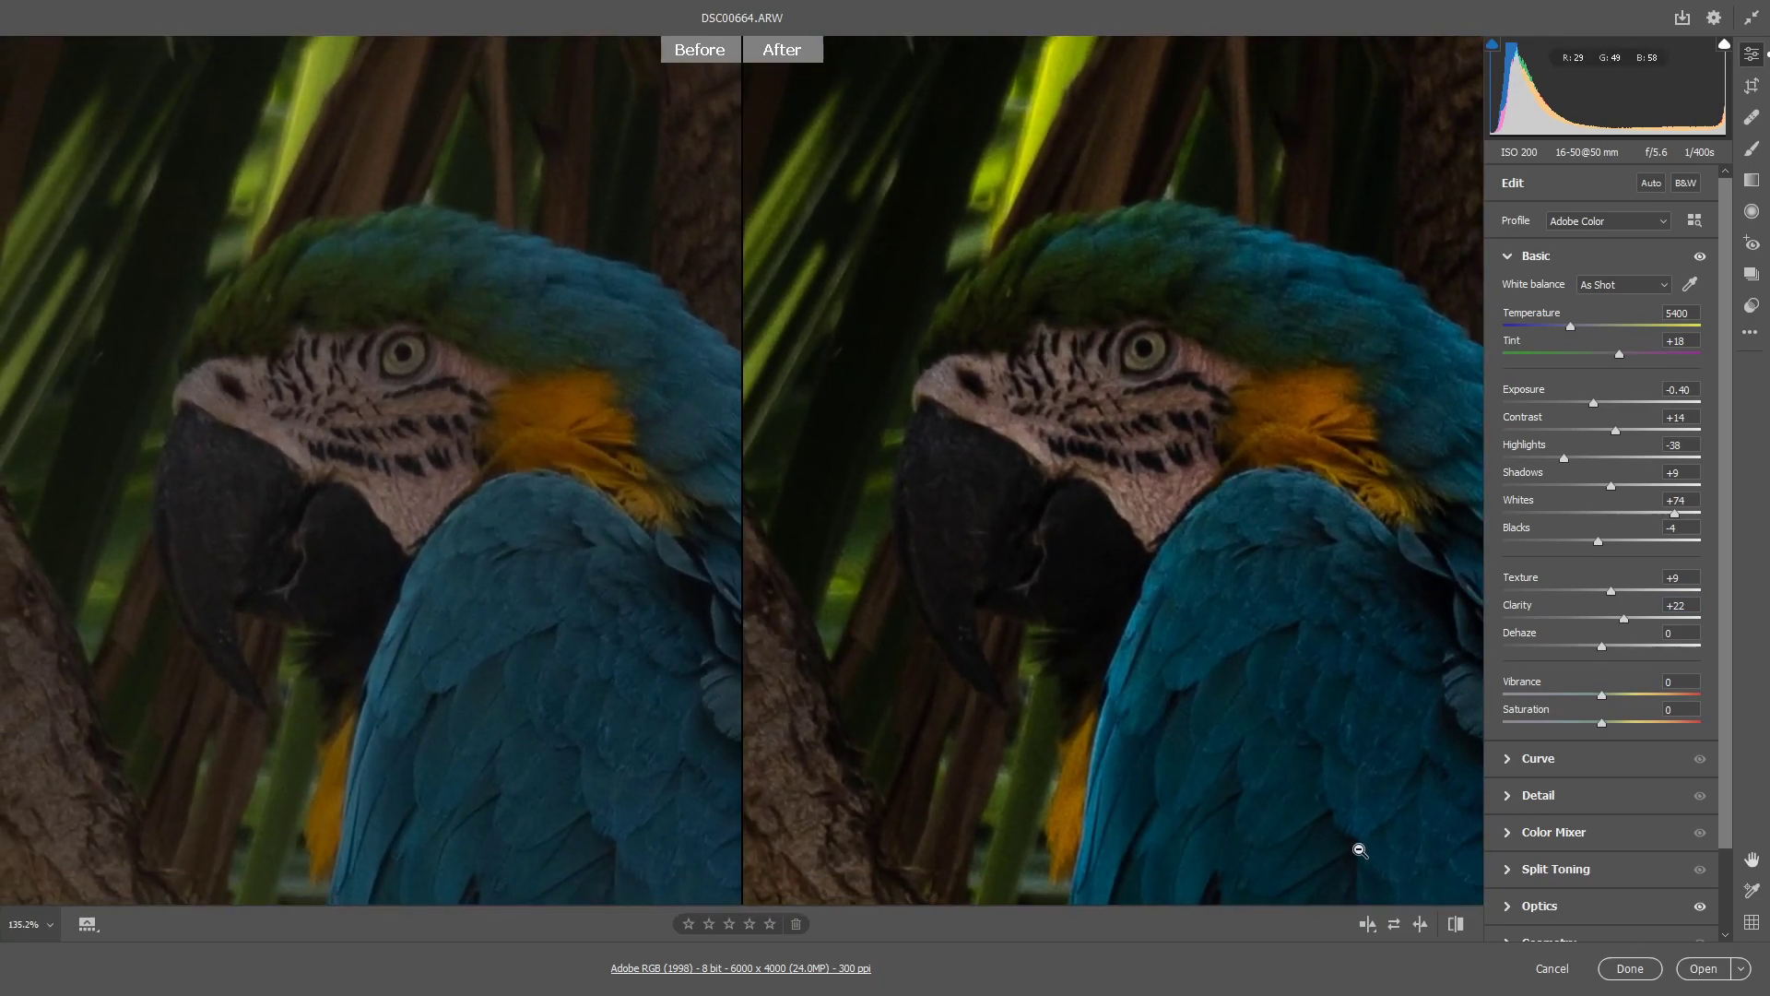
left_click(1370, 927)
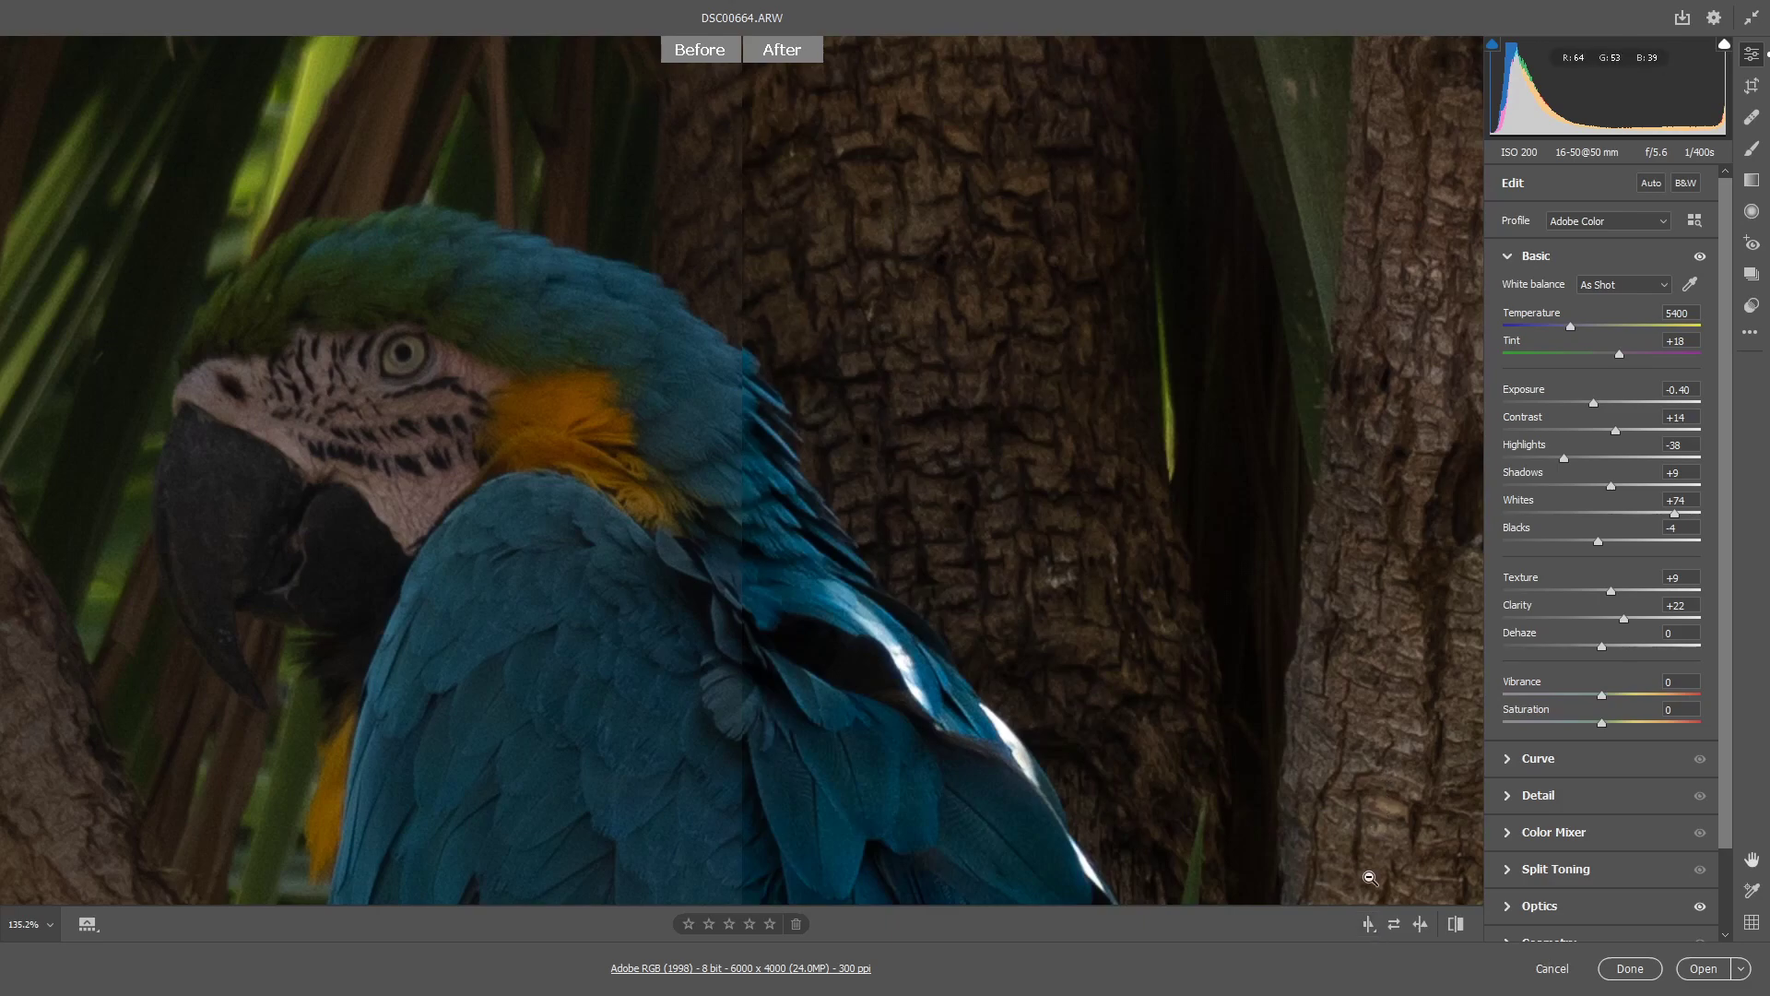
left_click(1370, 926)
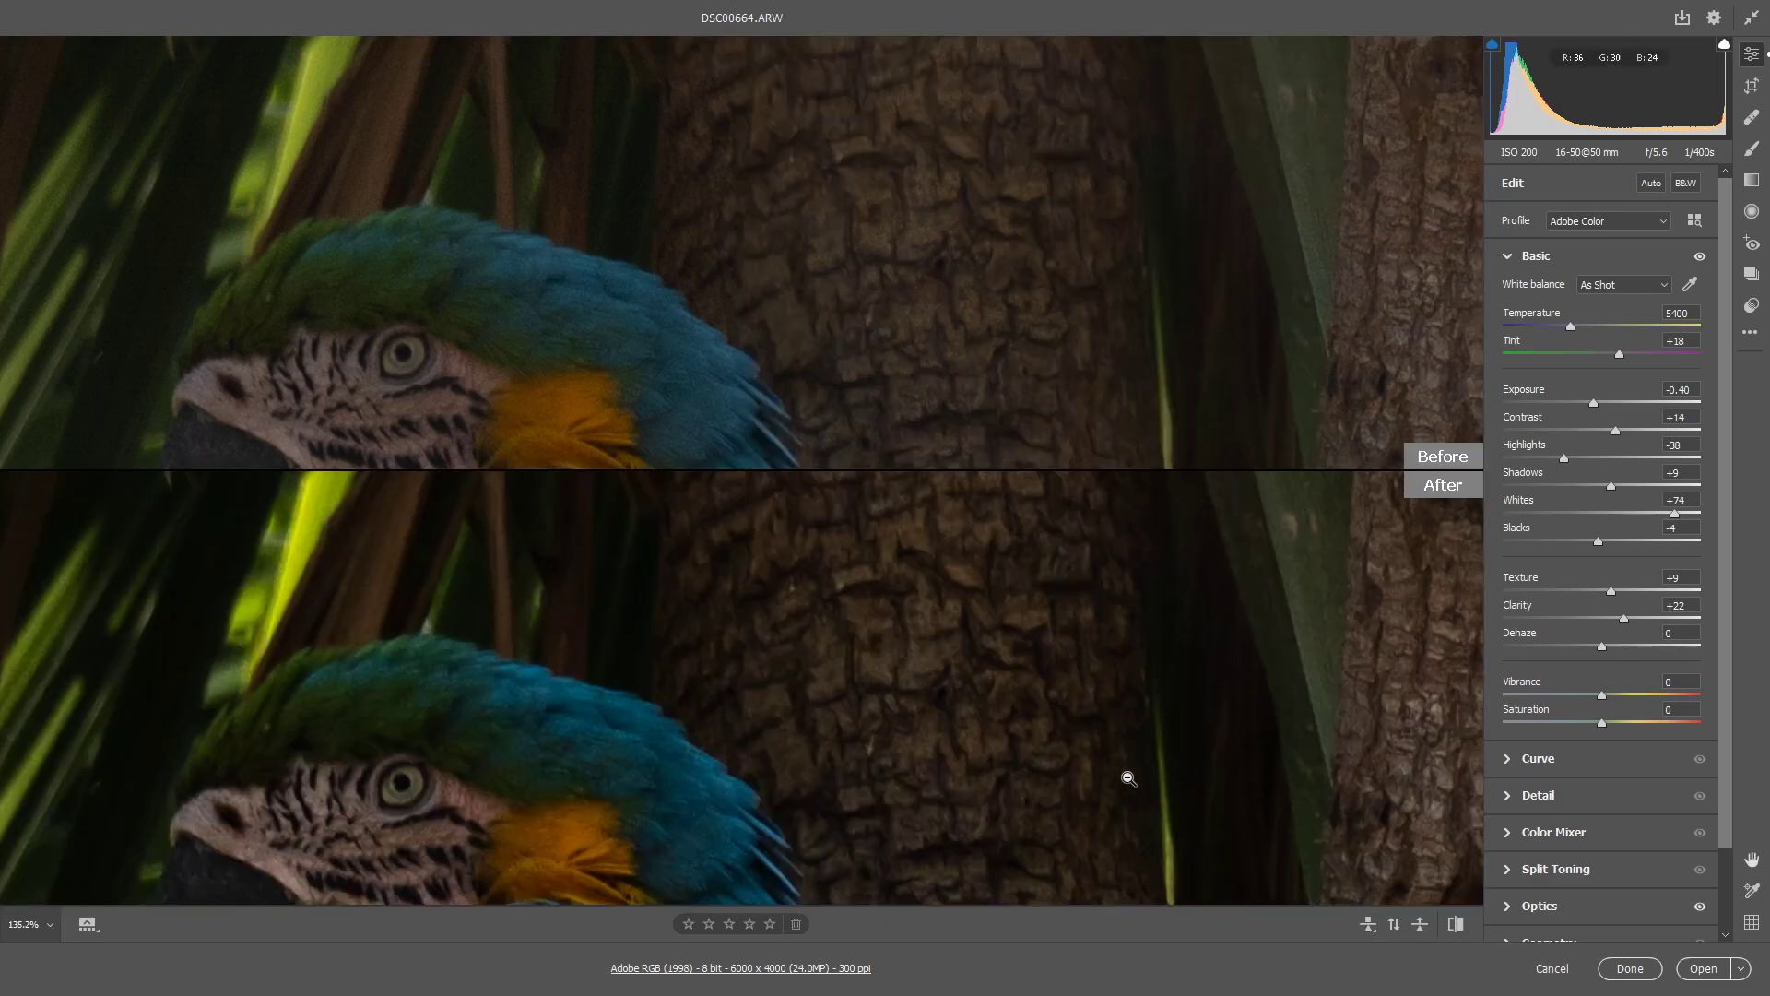
left_click(1370, 925)
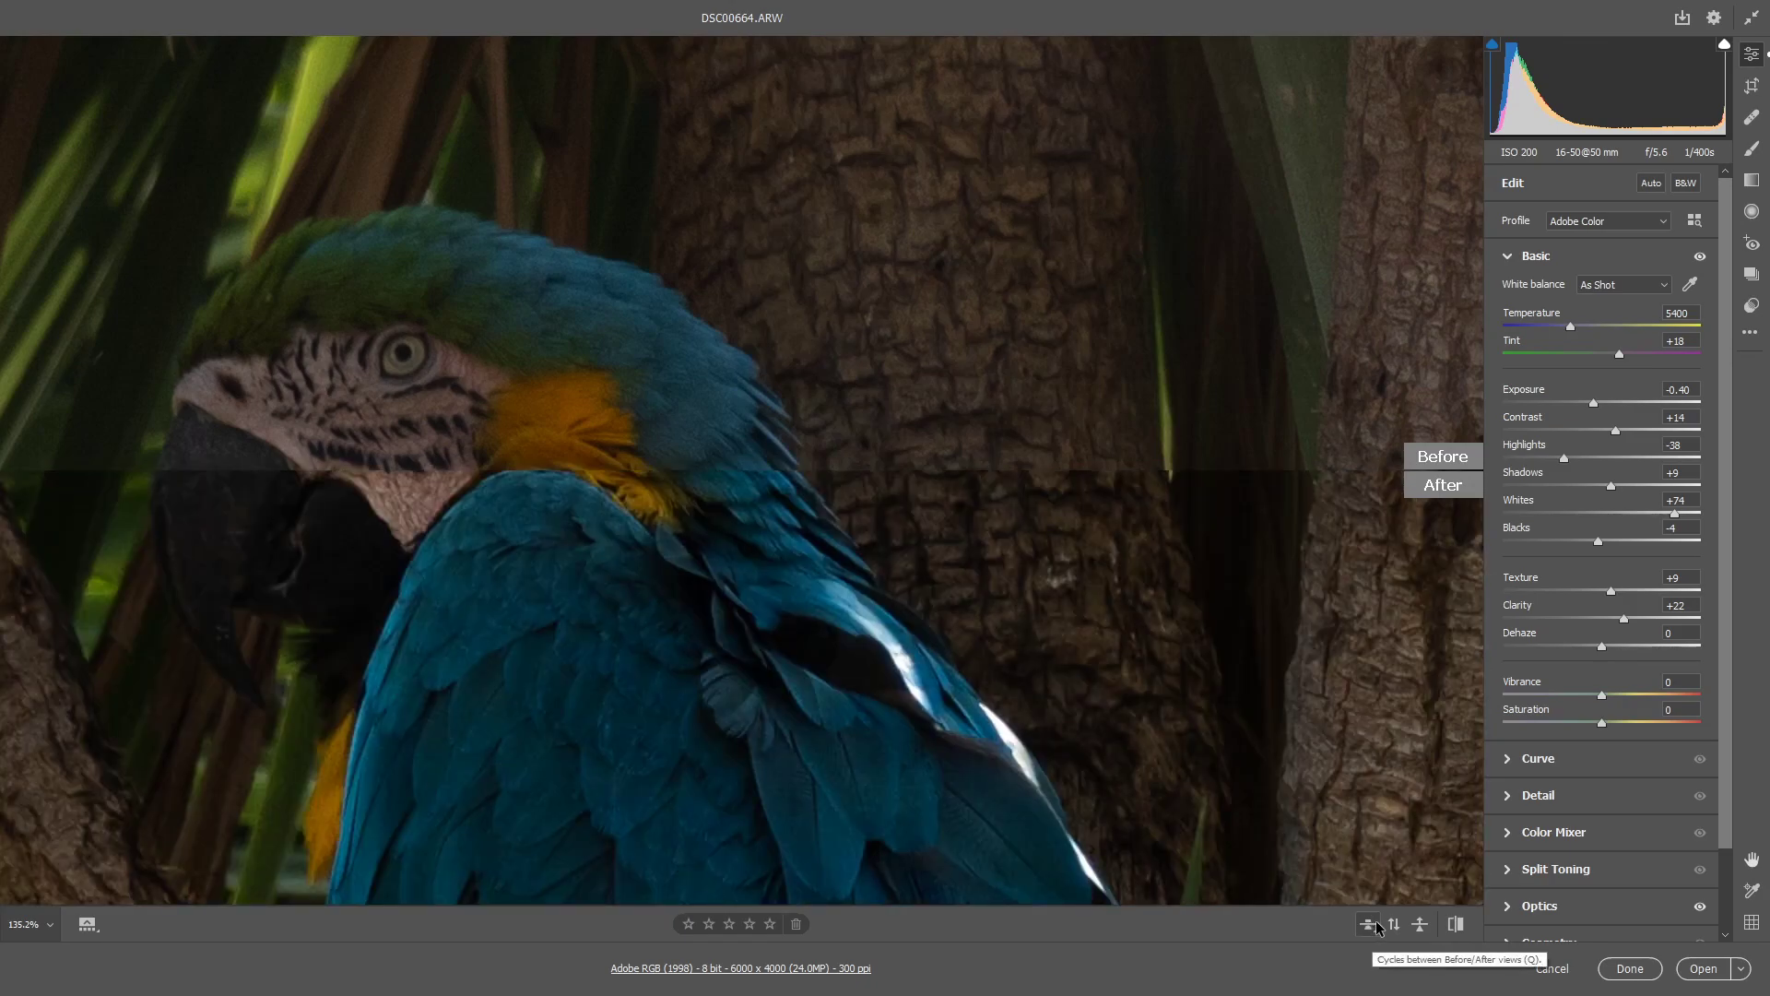
left_click(1376, 925)
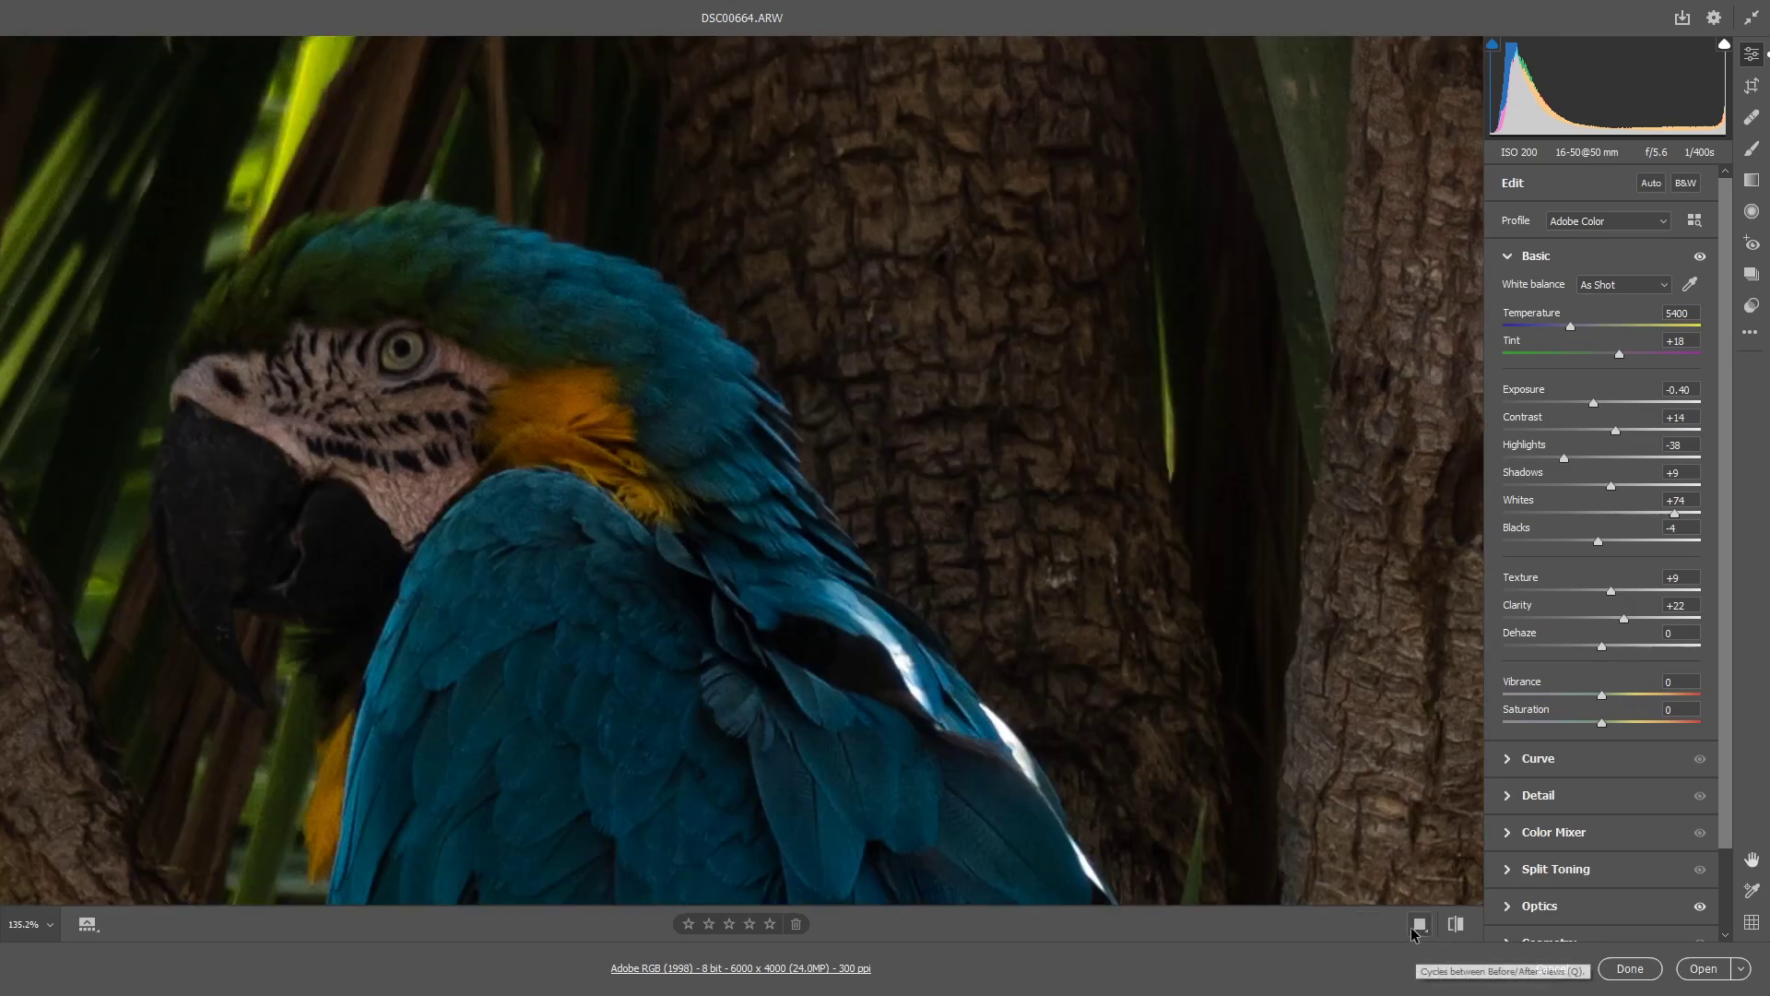
left_click(1455, 926)
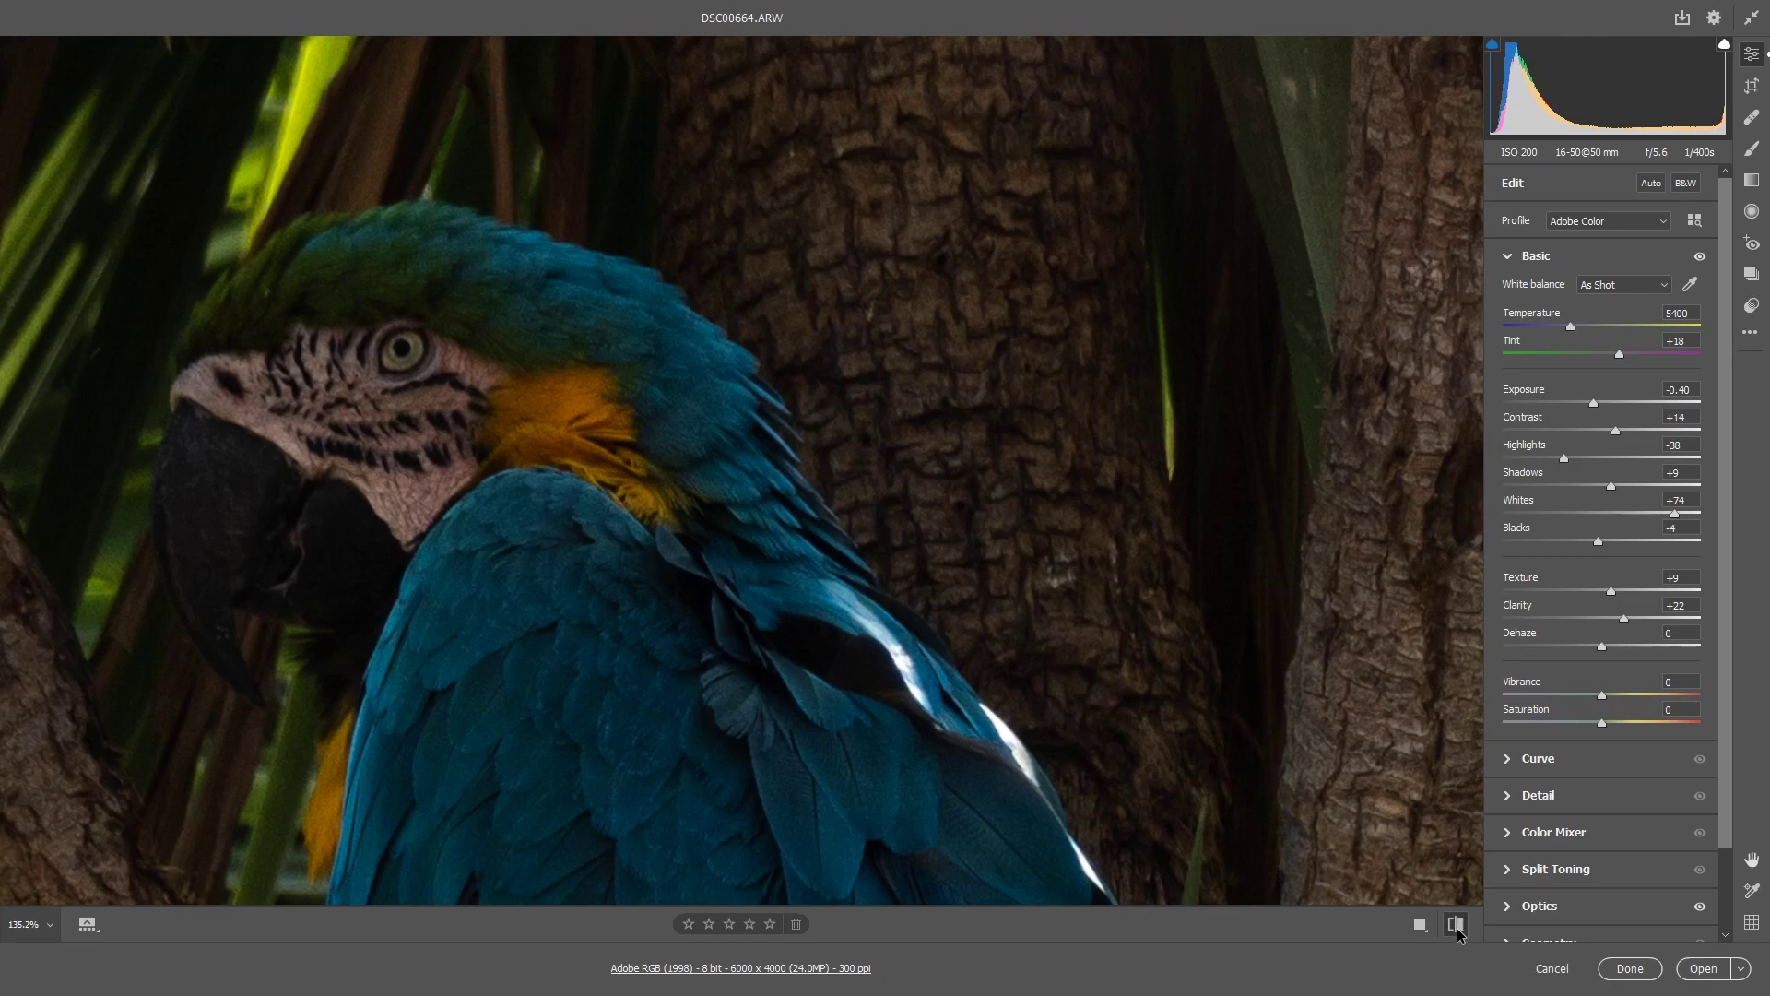
left_click(1456, 925)
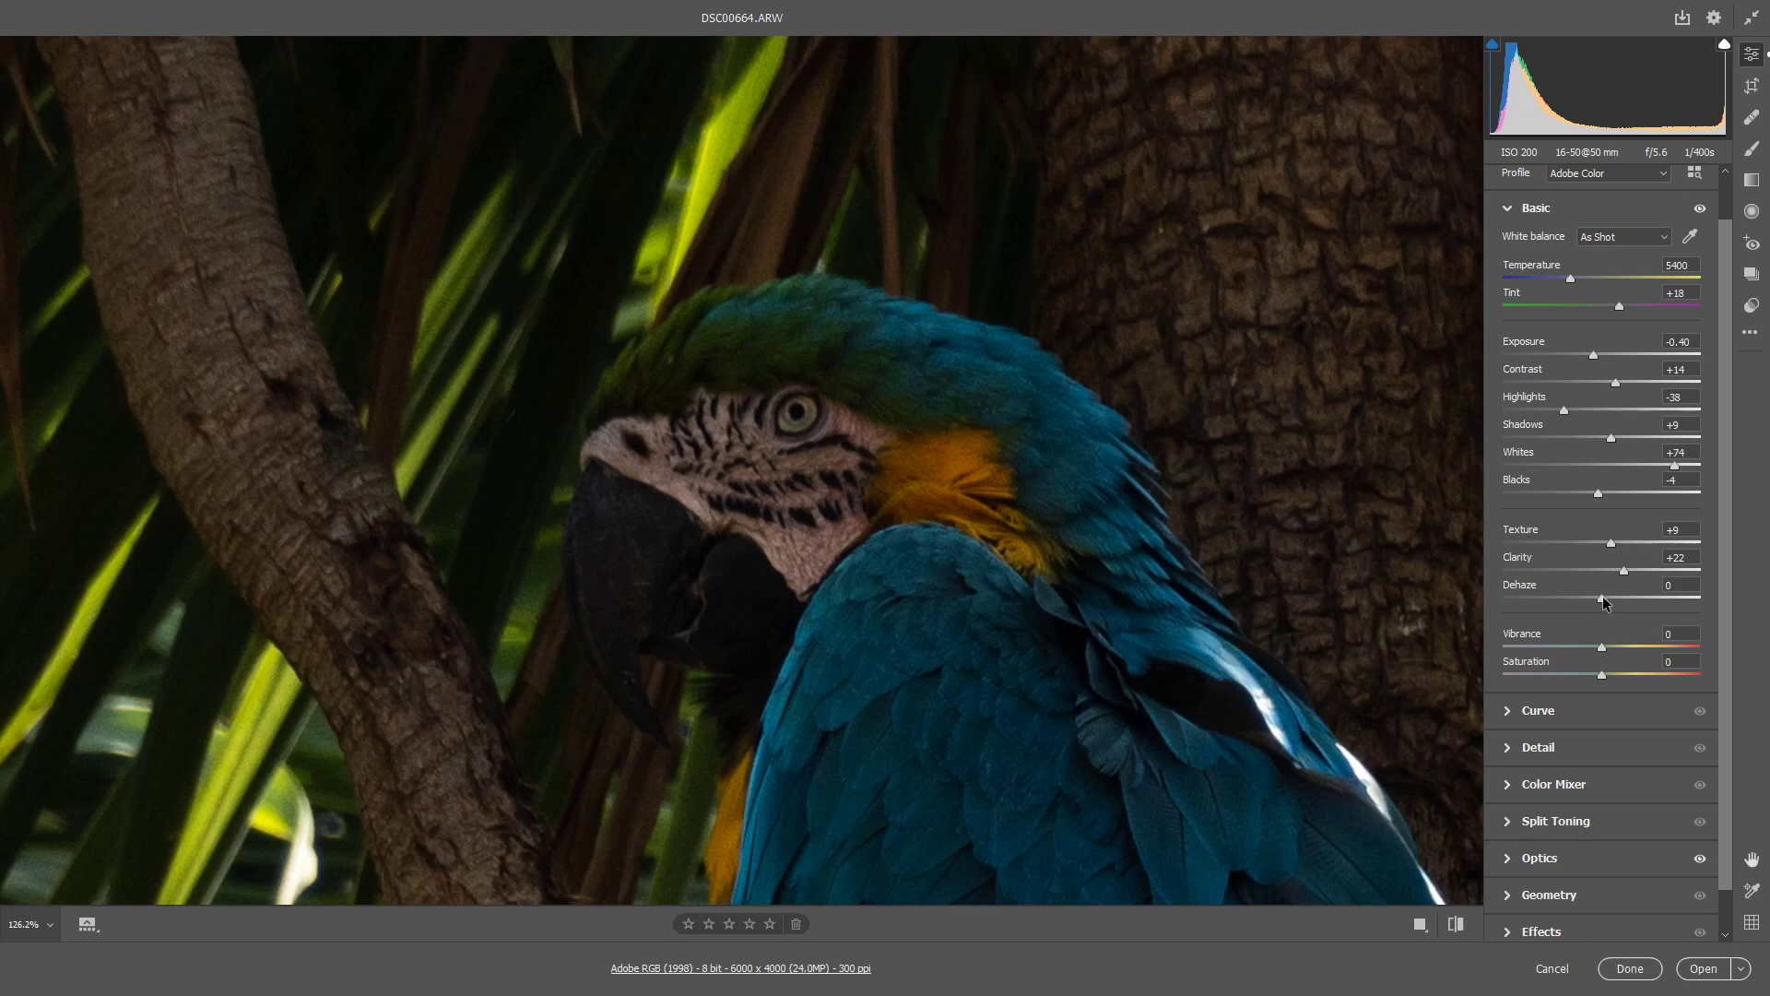
Step: Set Dehaze to +4, Vibrance to +7 and Saturation to +22
mouse_move(1604, 601)
left_mouse_down()
mouse_move(1498, 593)
mouse_move(1683, 594)
mouse_move(1605, 592)
left_mouse_up()
left_click_drag(1601, 644, 1611, 642)
type("7")
left_click_drag(1601, 675, 1616, 680)
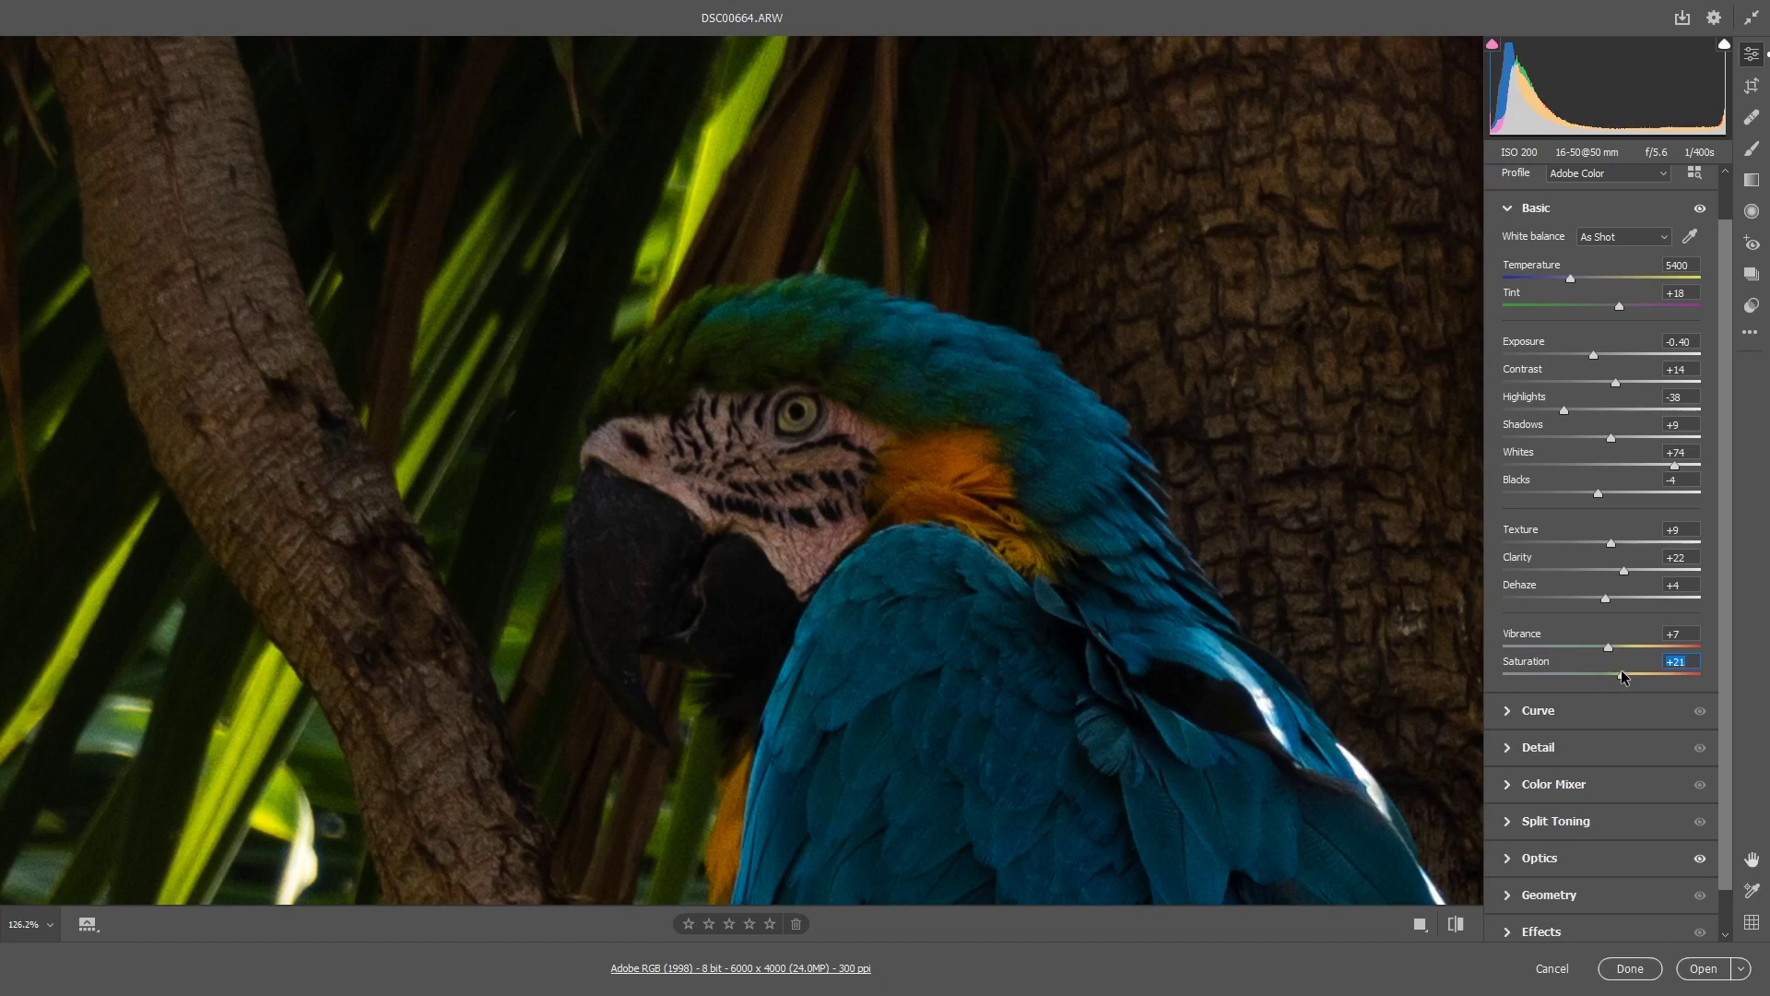
left_click_drag(1621, 670, 1628, 672)
key("ctrl+0")
scroll(1674, 395, "up", 1)
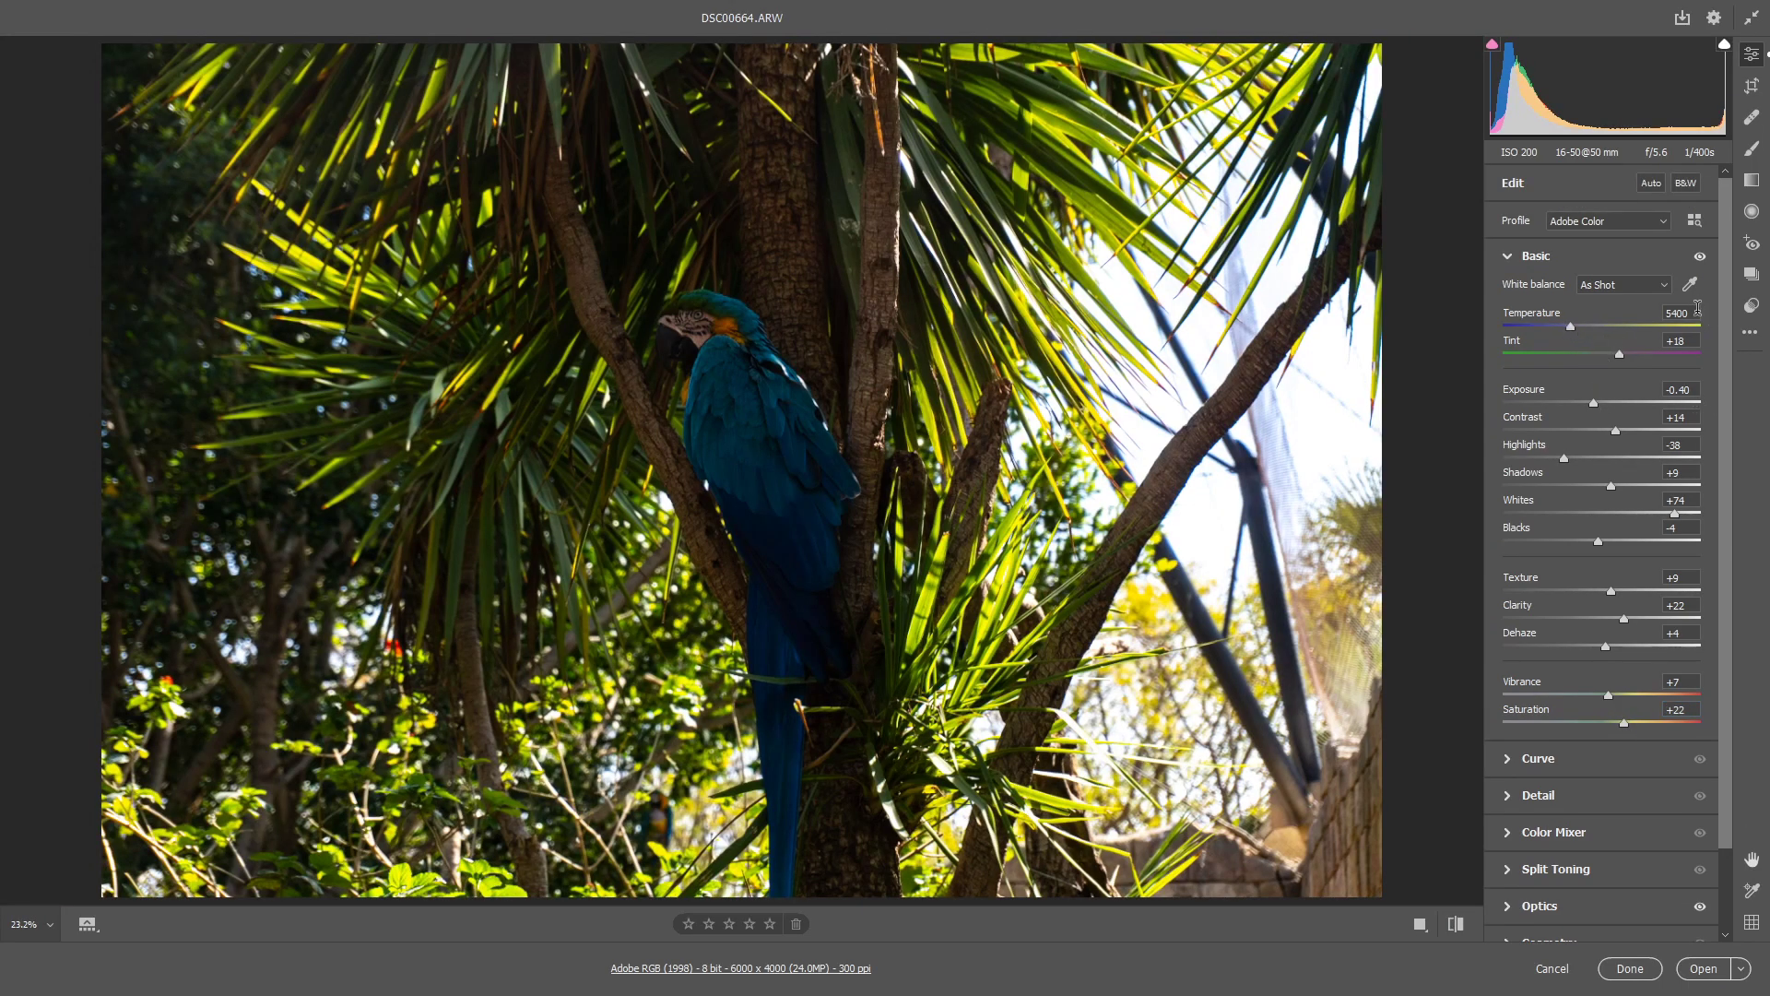
Step: Test the Temperature and Tint sliders, then restore them to 5400 and +18
left_click_drag(1696, 307, 1664, 301)
mouse_move(1571, 329)
left_mouse_down()
mouse_move(1622, 329)
mouse_move(1526, 324)
mouse_move(1557, 324)
left_mouse_up()
type("5400")
scroll(1720, 350, "down", 1)
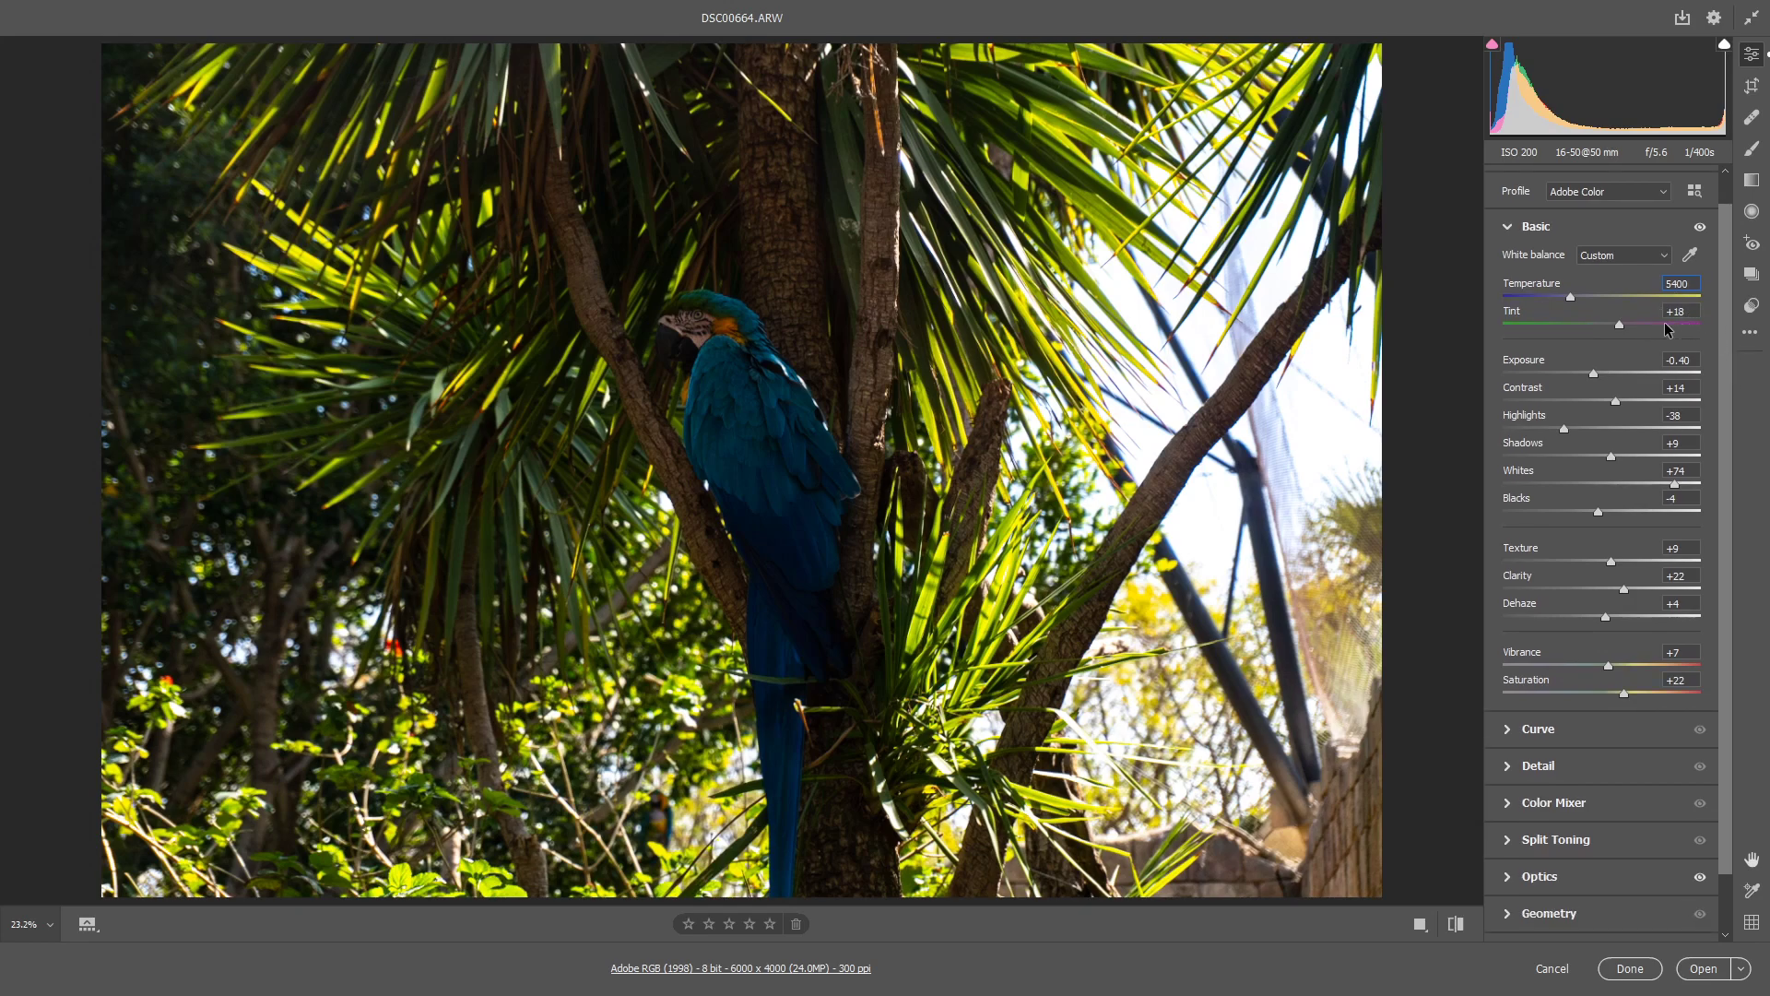
mouse_move(1622, 329)
left_mouse_down()
mouse_move(1716, 311)
mouse_move(1462, 328)
mouse_move(1633, 314)
left_mouse_up()
type("18")
Step: Expand the Curve panel and show the parametric curve controls
scroll(1743, 412, "down", 1)
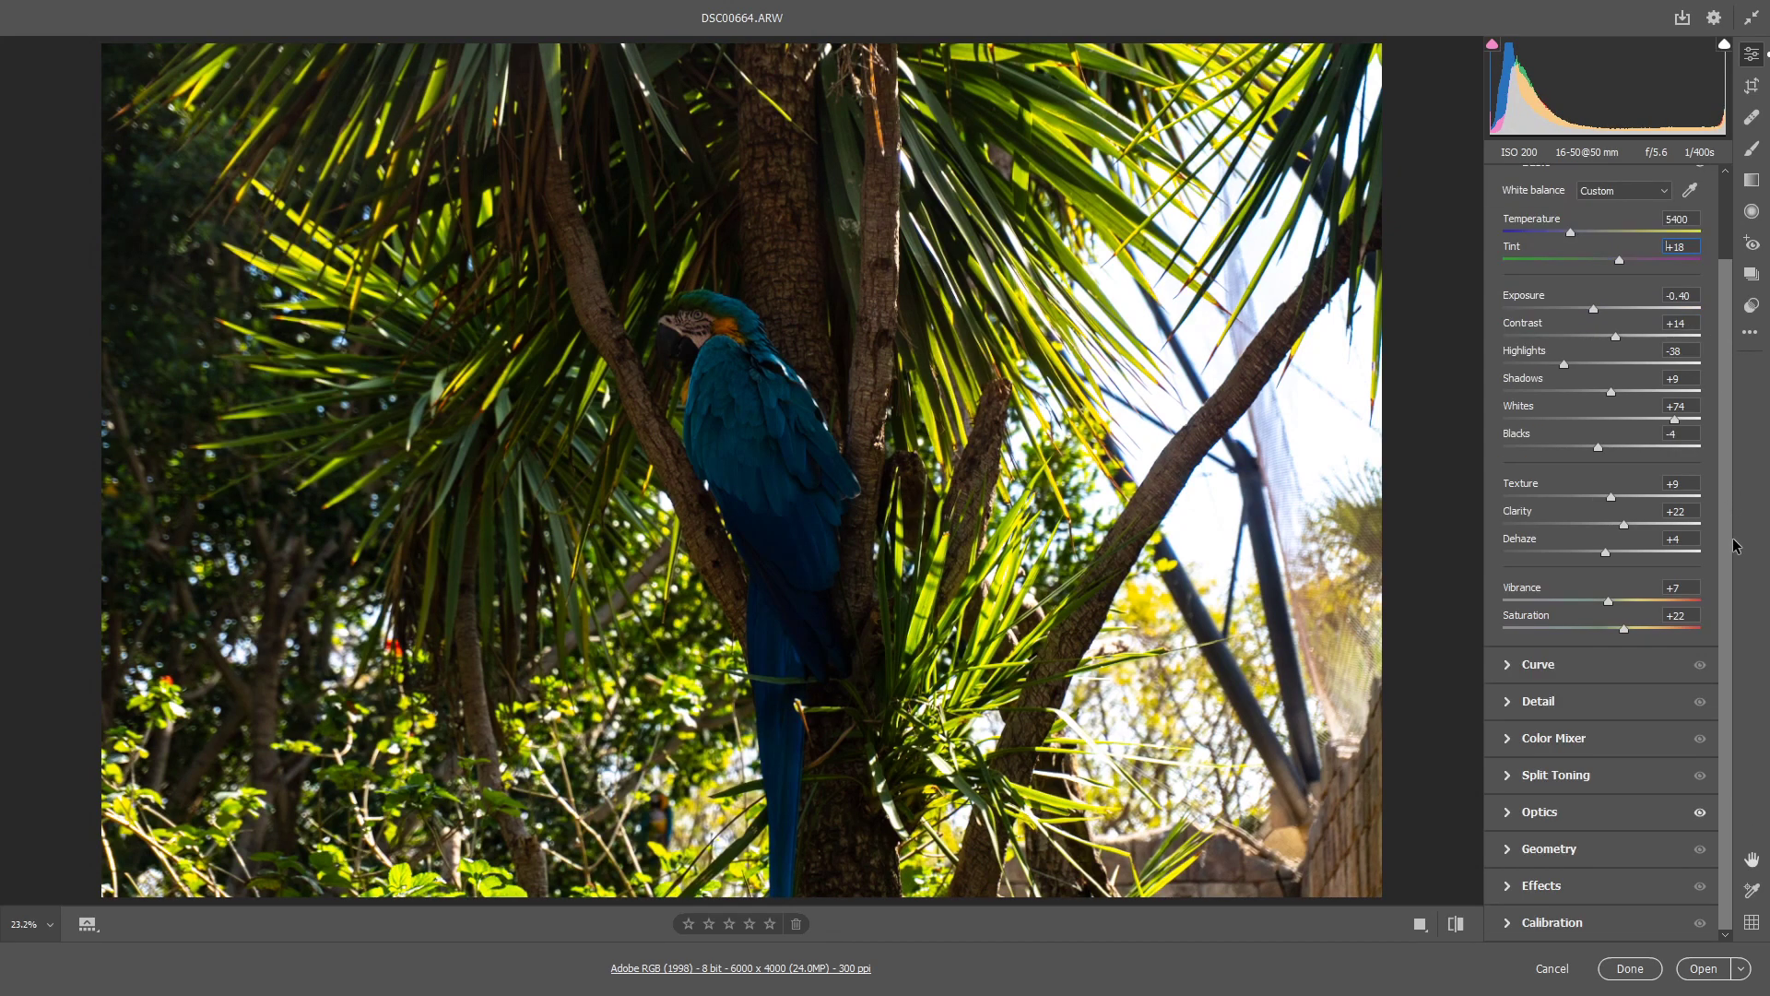
left_click(1512, 667)
left_click(1542, 430)
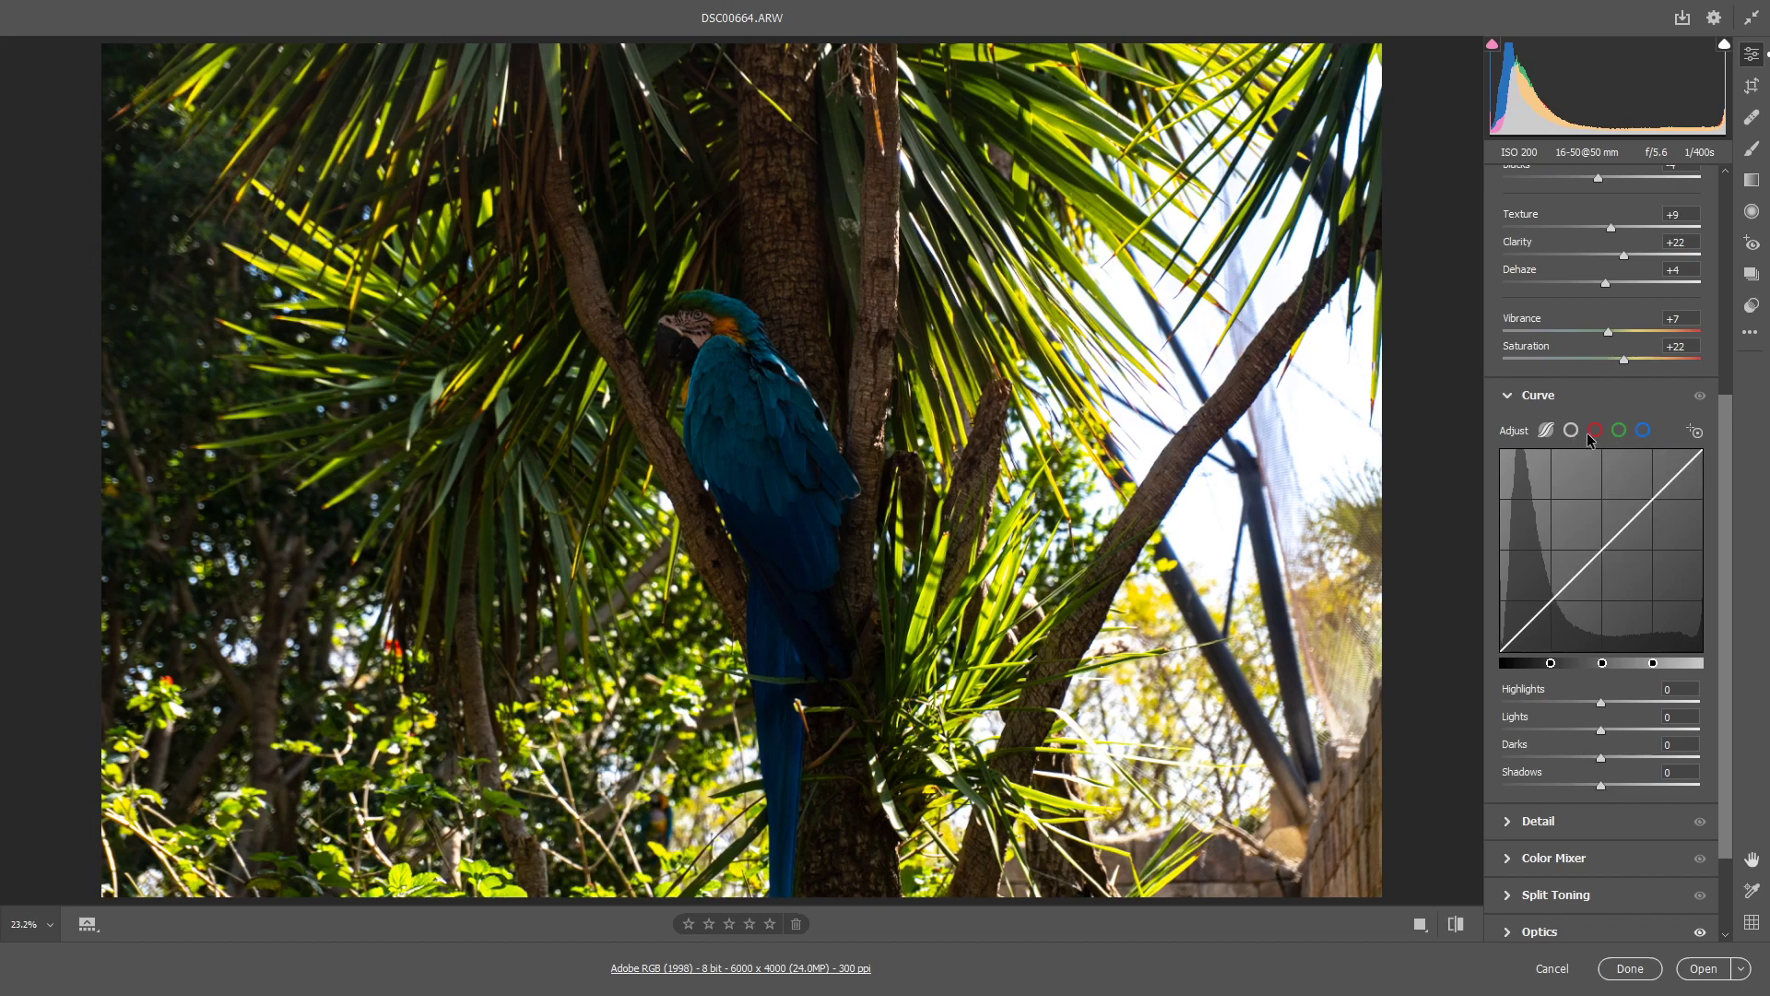
Step: Bend the red channel curve up, then reset it to Linear and collapse the Curve panel
left_click(1595, 430)
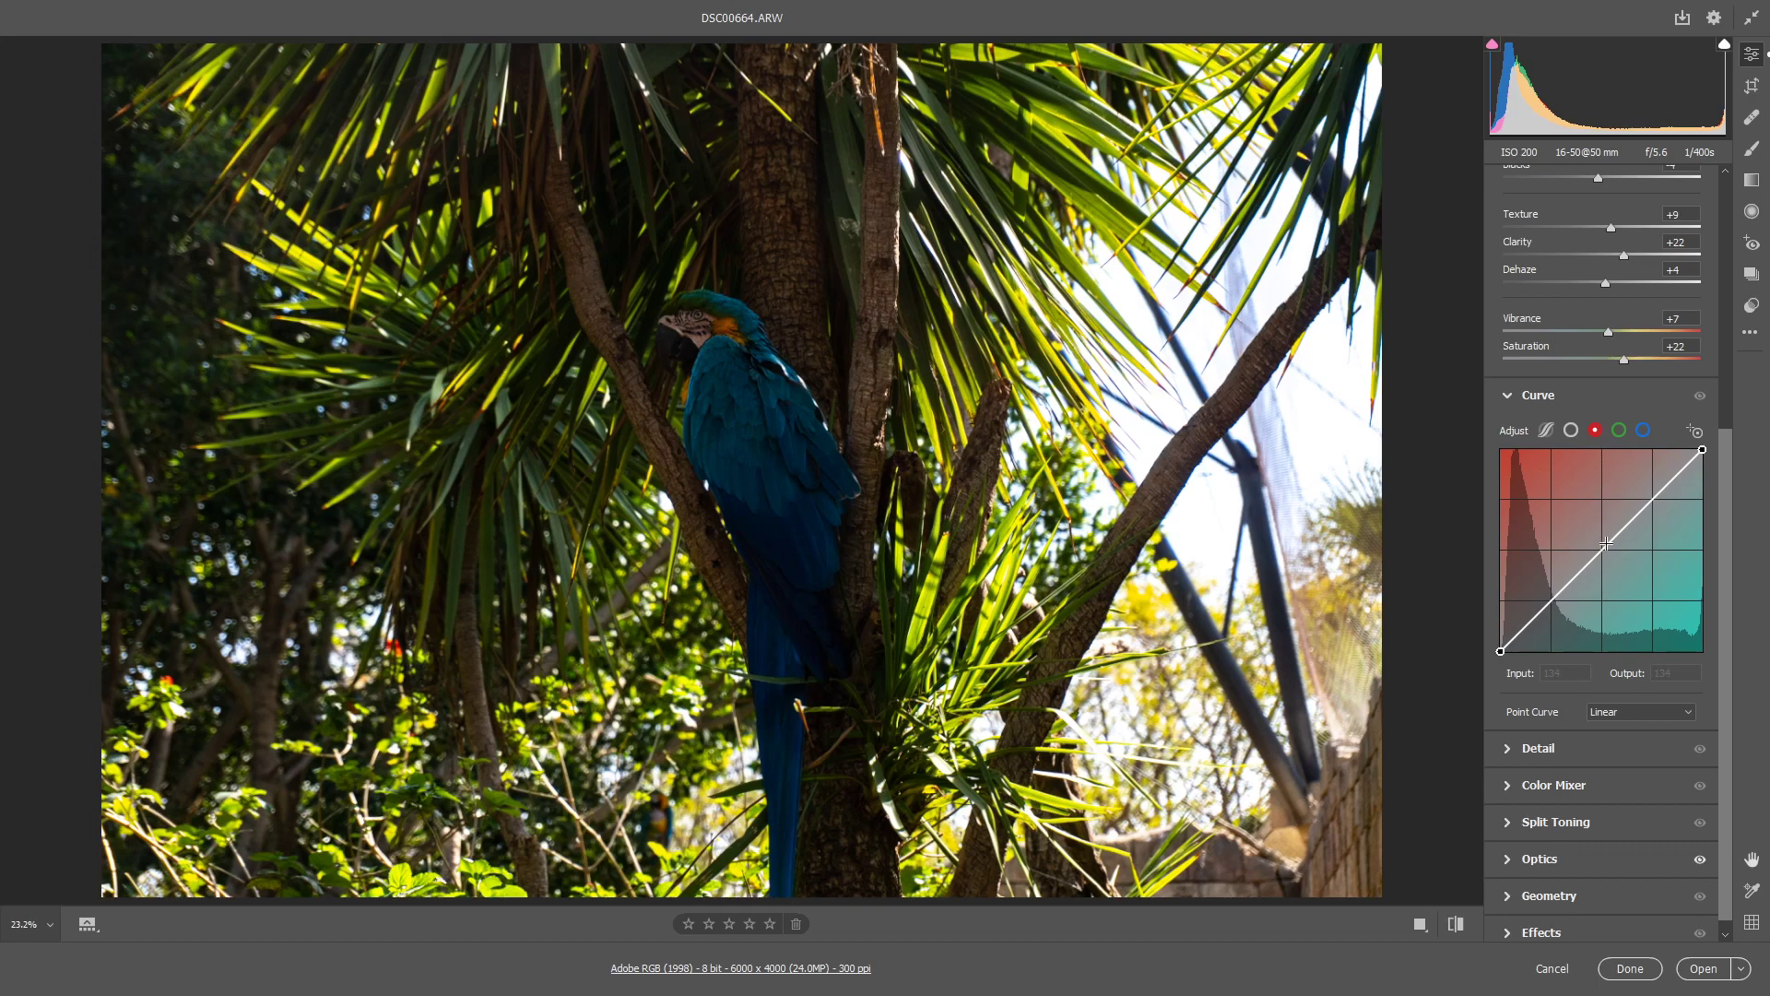
left_click_drag(1605, 544, 1594, 535)
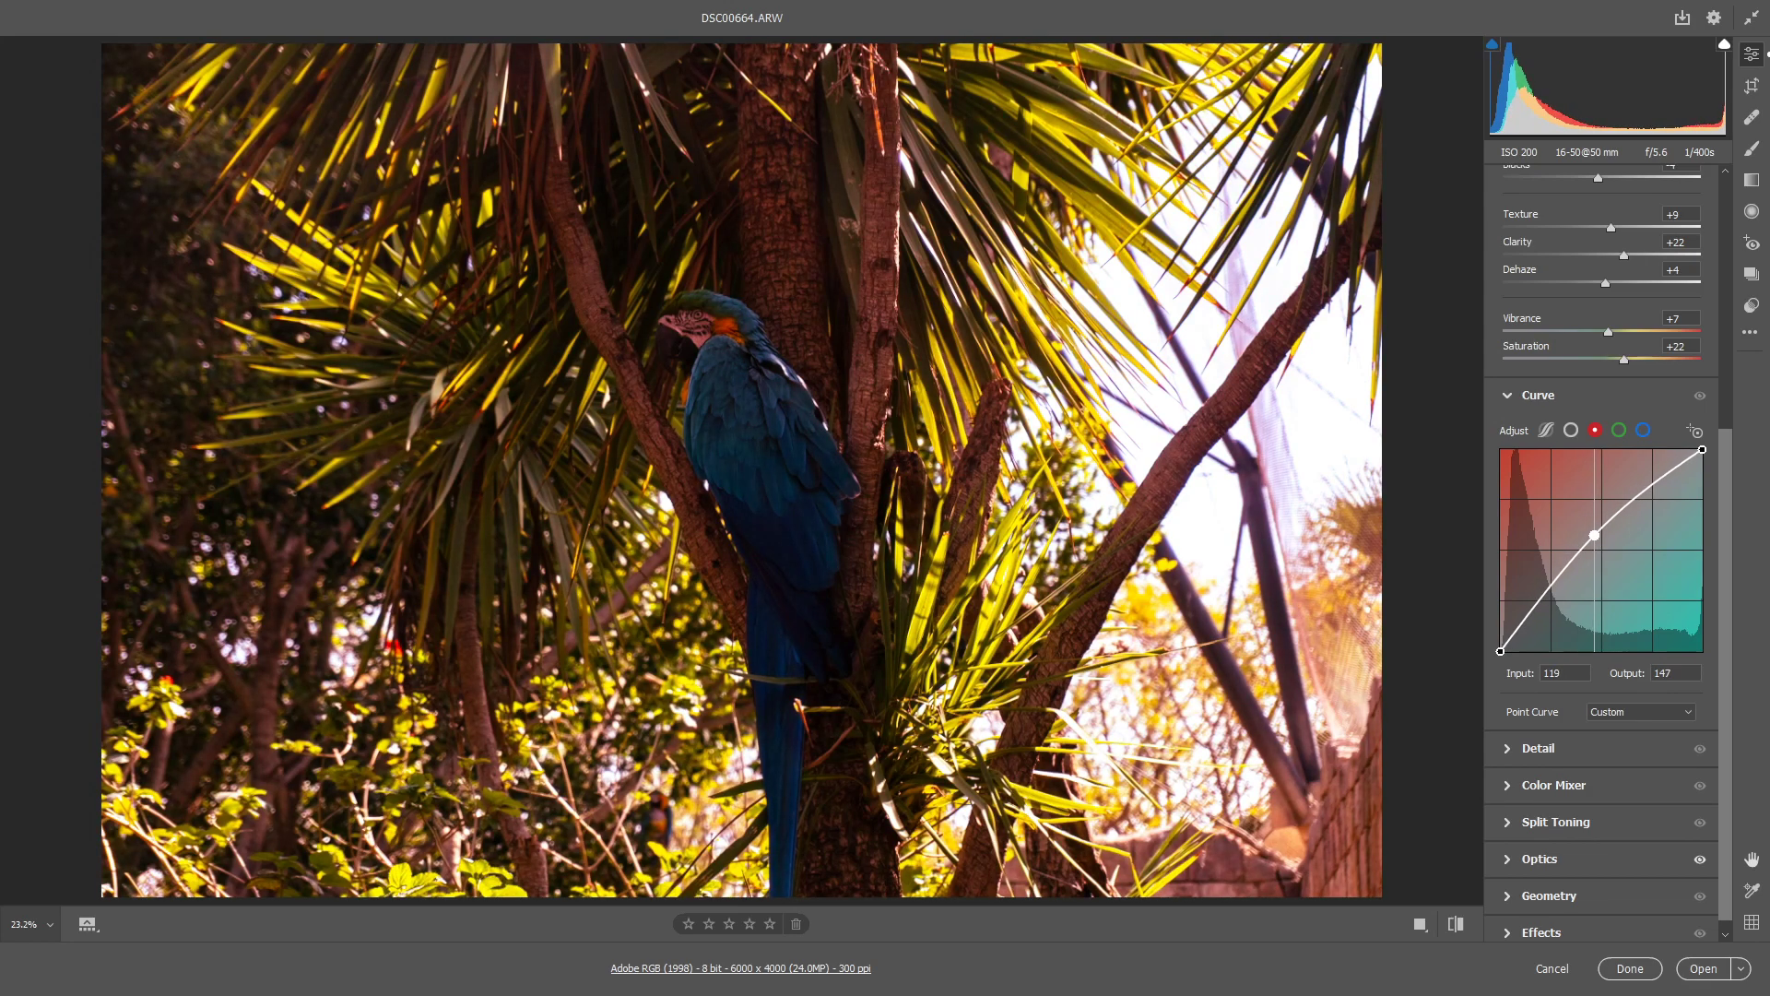
left_click(1627, 713)
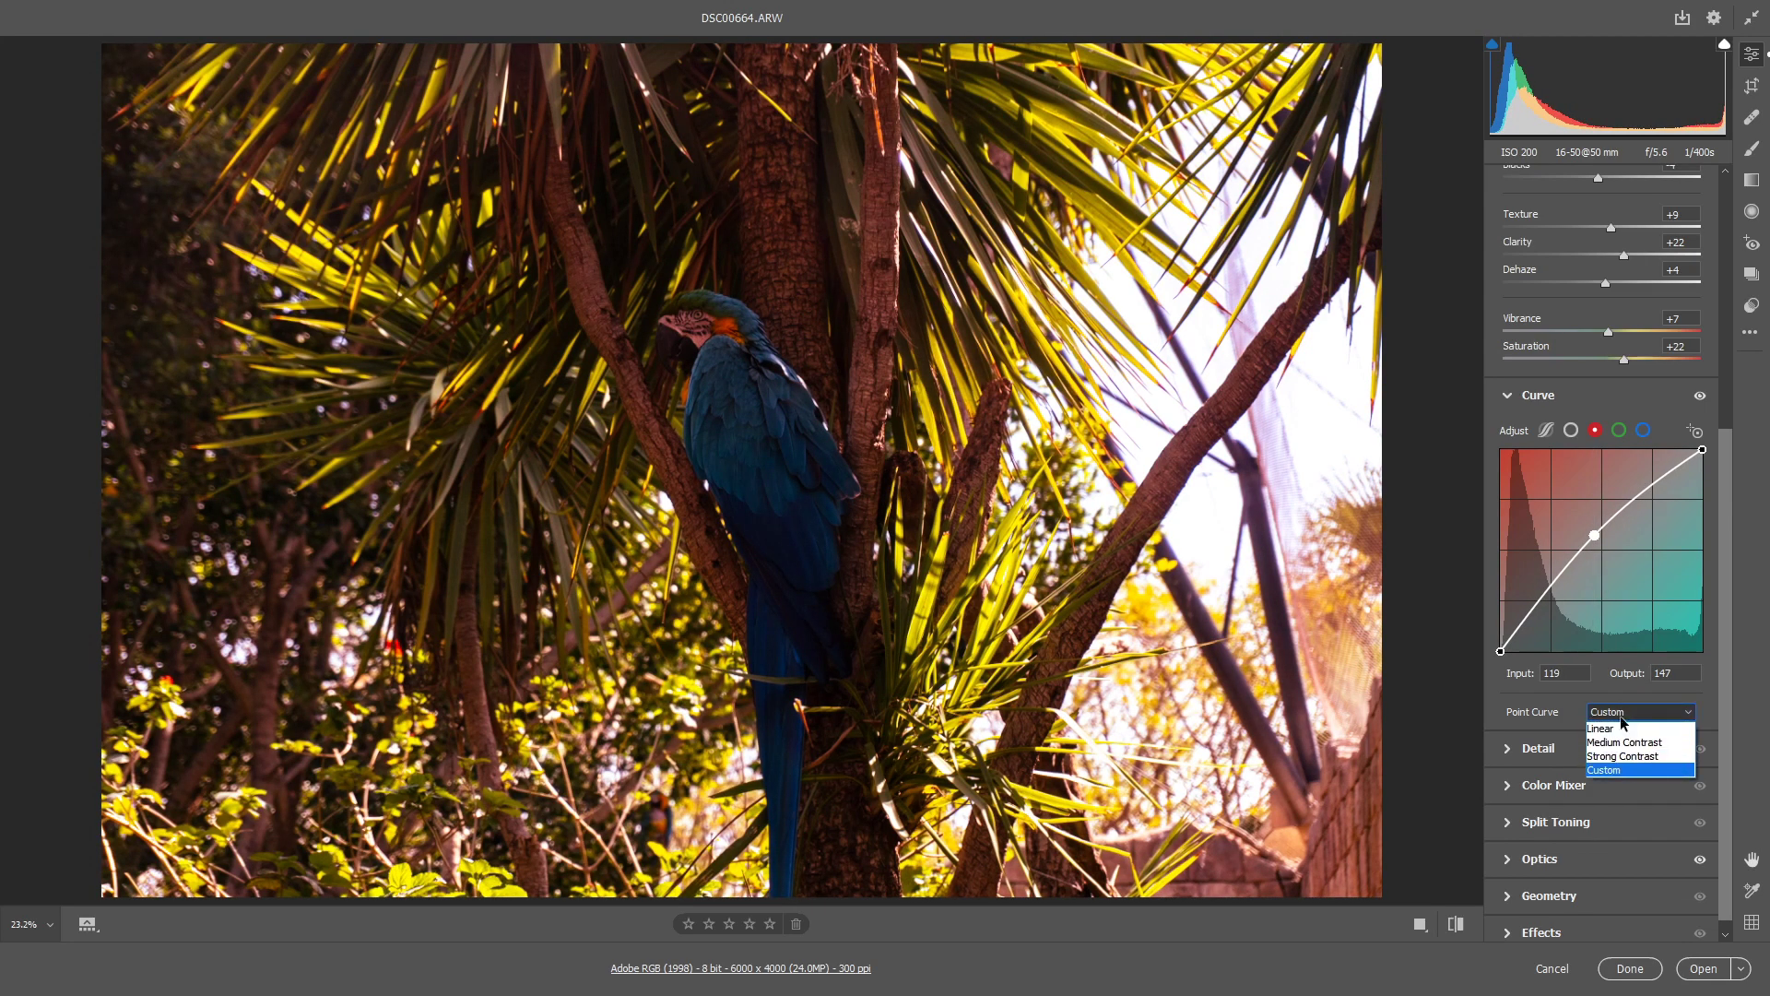
left_click(1608, 728)
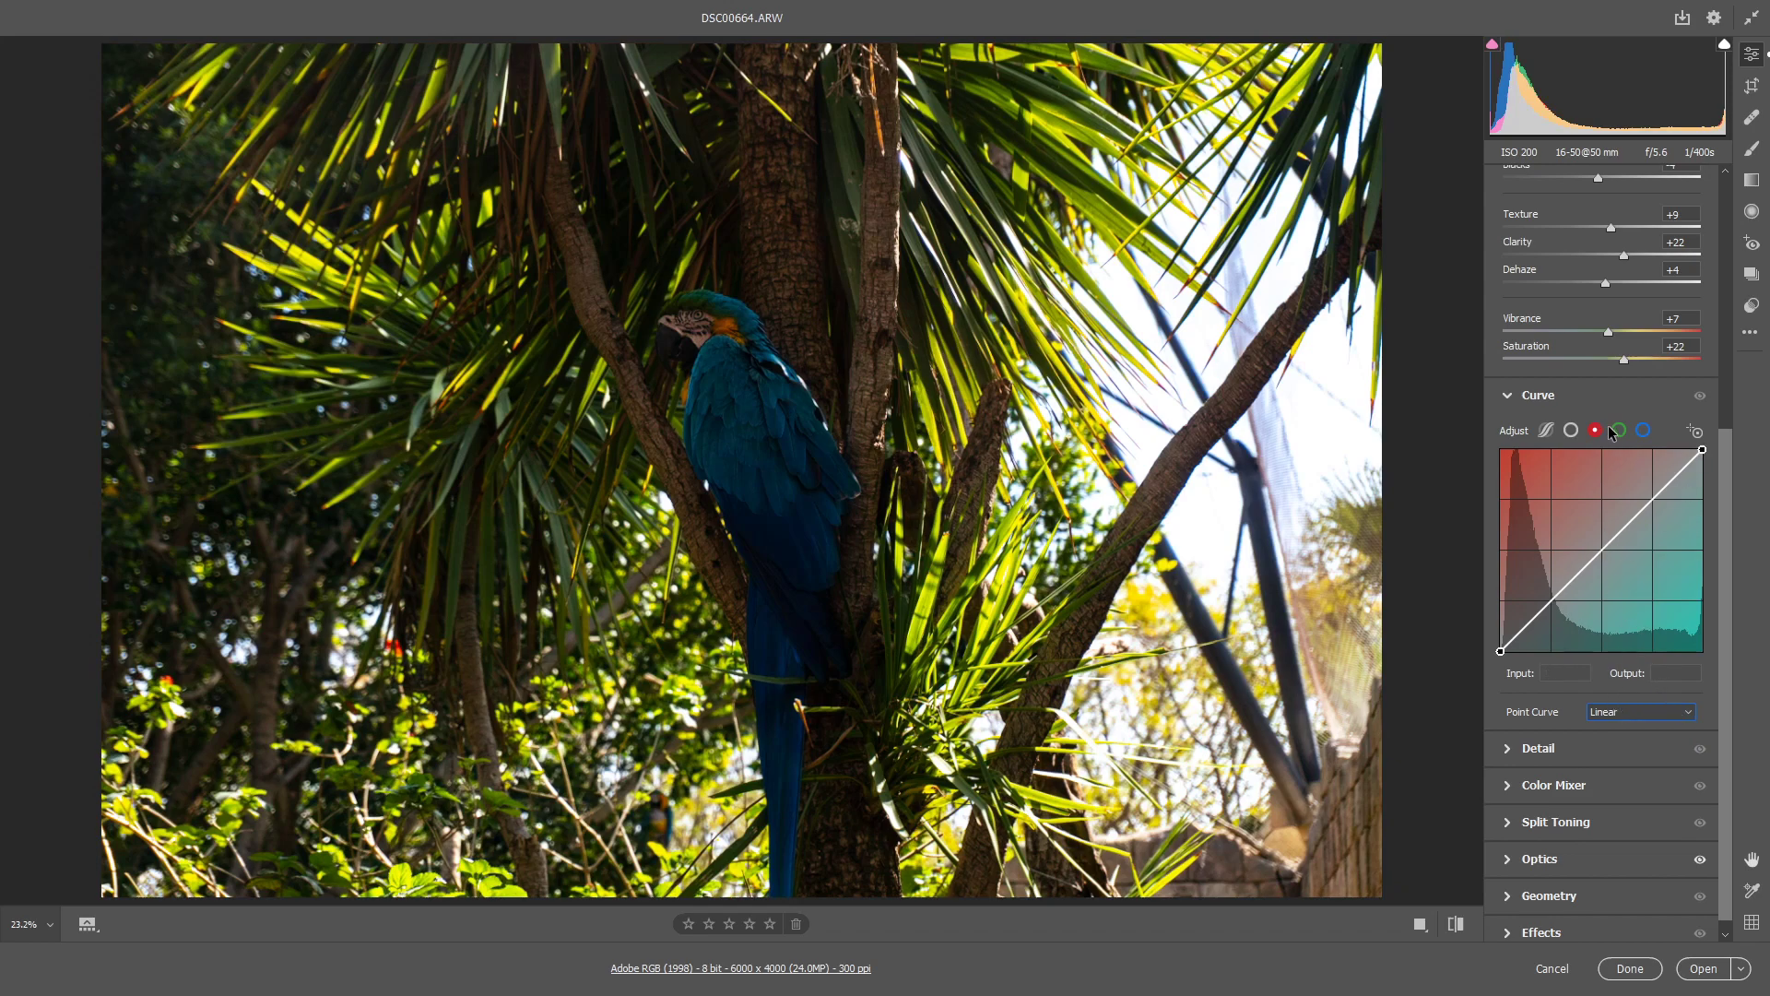
left_click(1507, 395)
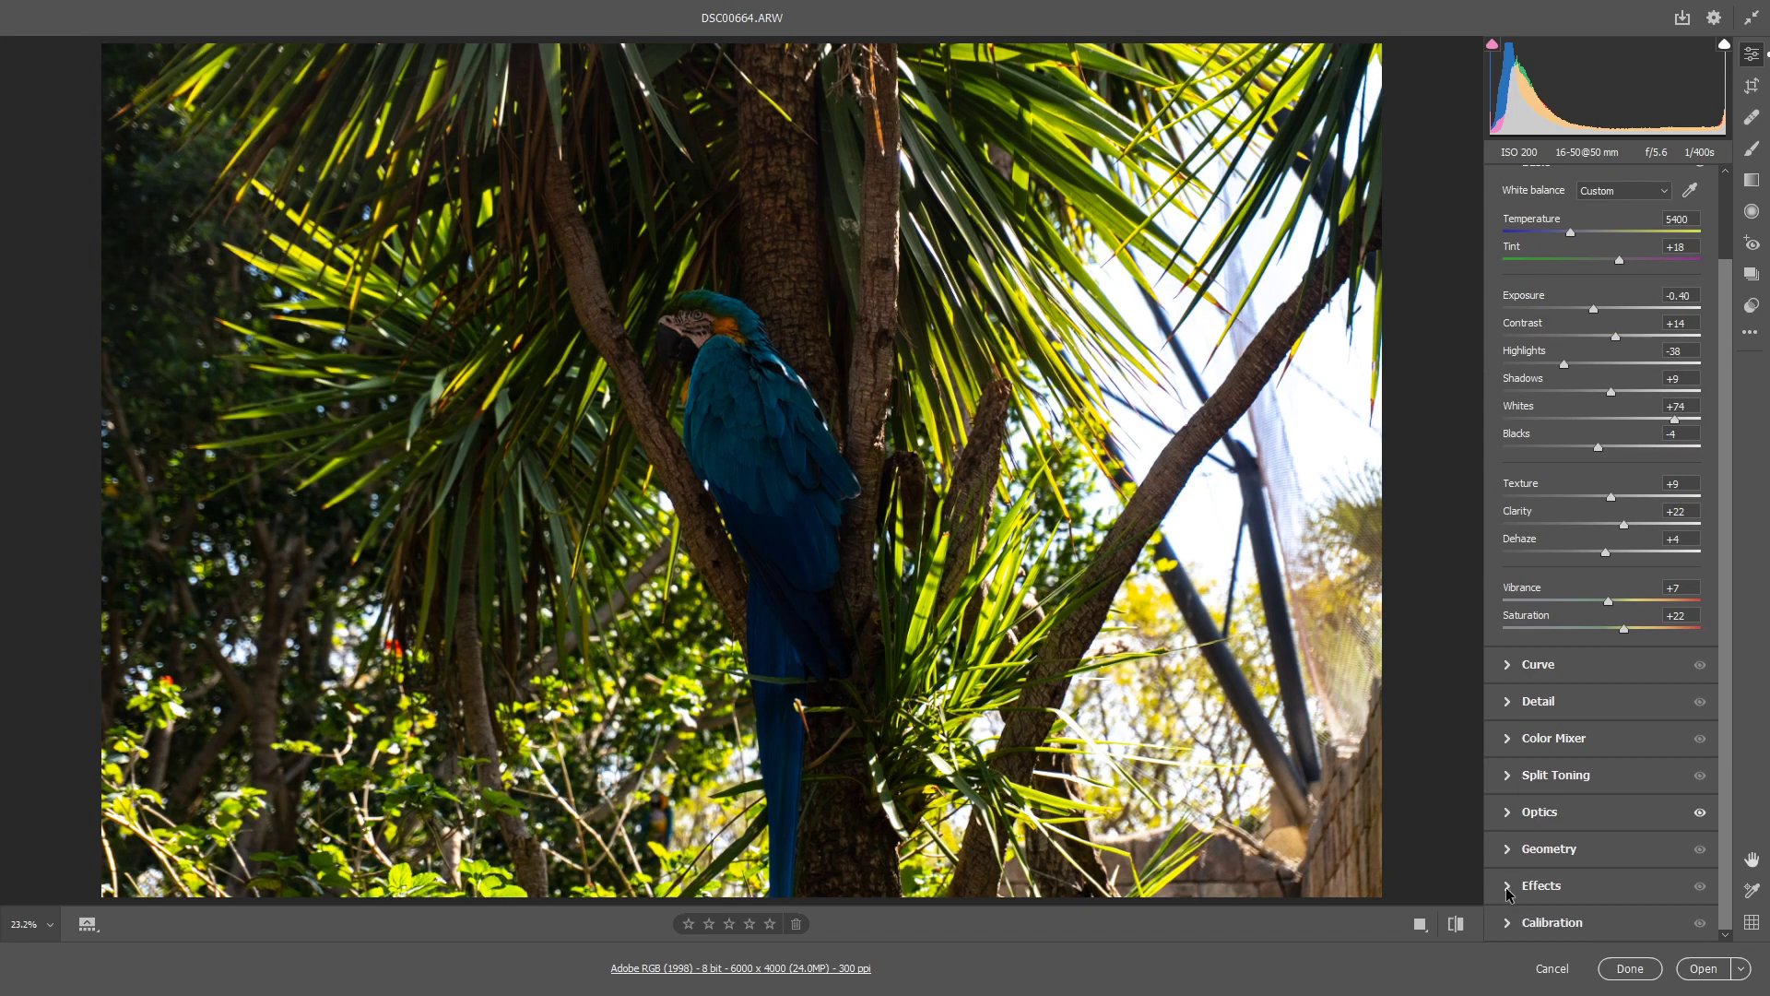
left_click(1509, 889)
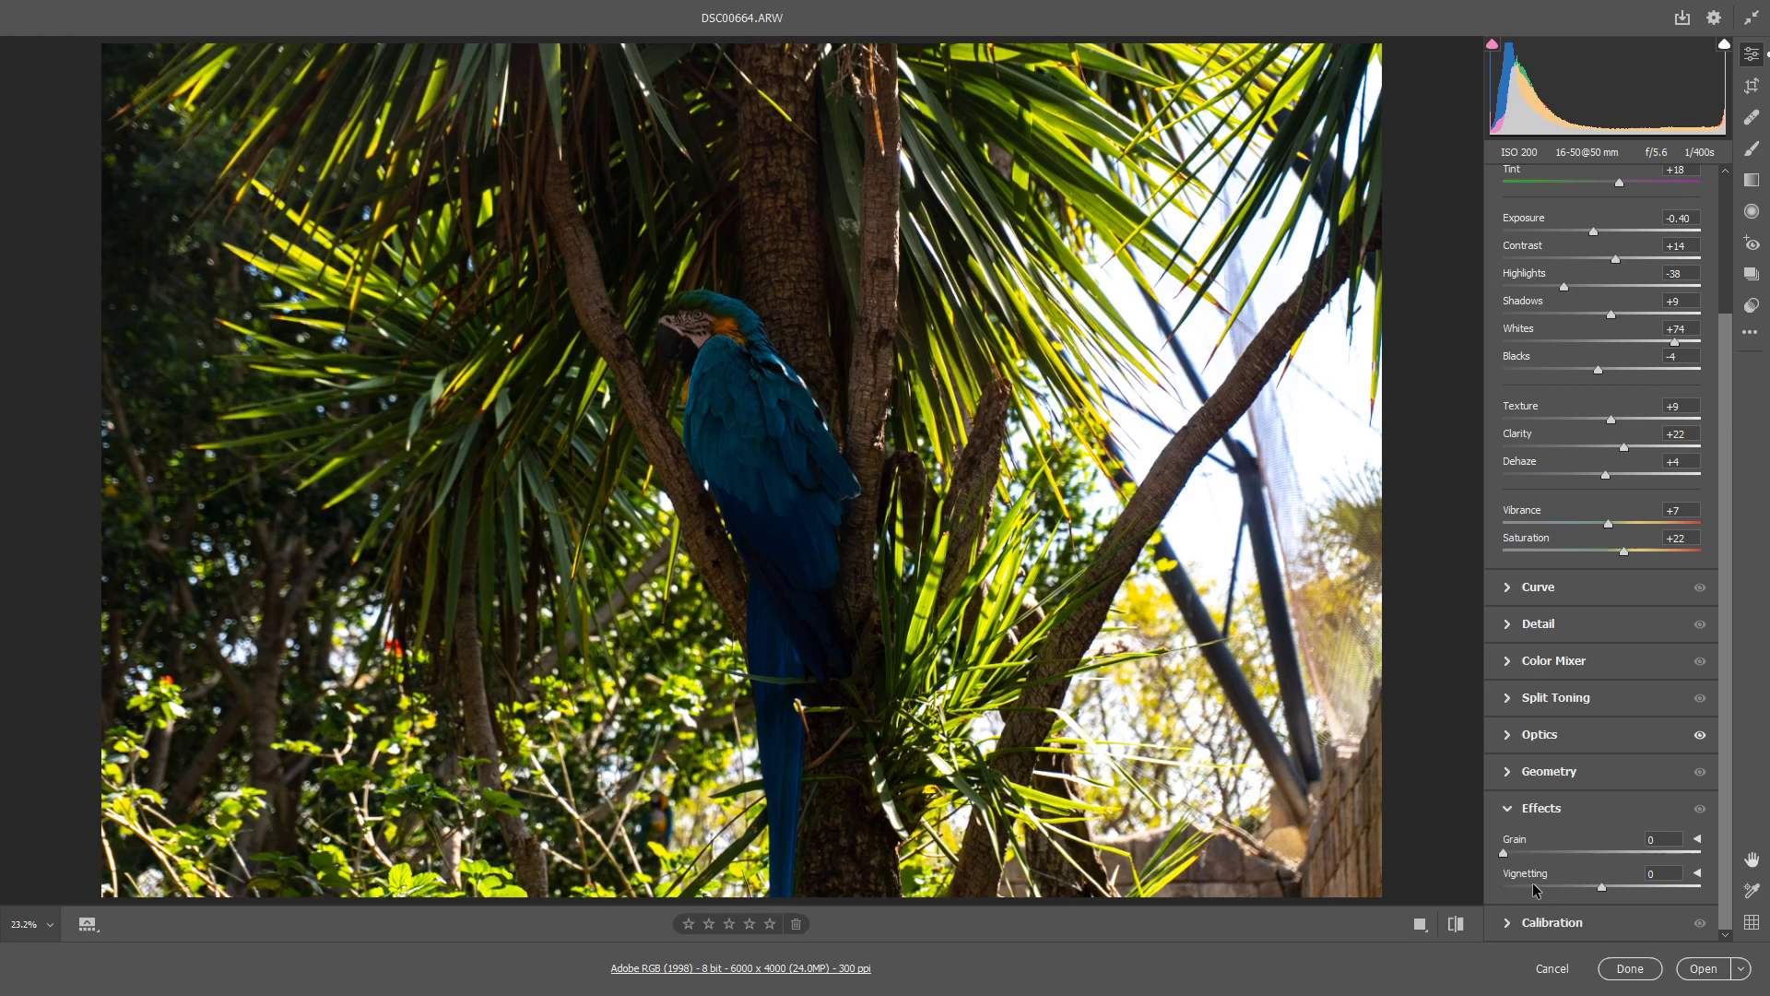
mouse_move(1601, 887)
left_mouse_down()
mouse_move(1696, 884)
mouse_move(1567, 883)
mouse_move(1650, 883)
mouse_move(1616, 883)
left_mouse_up()
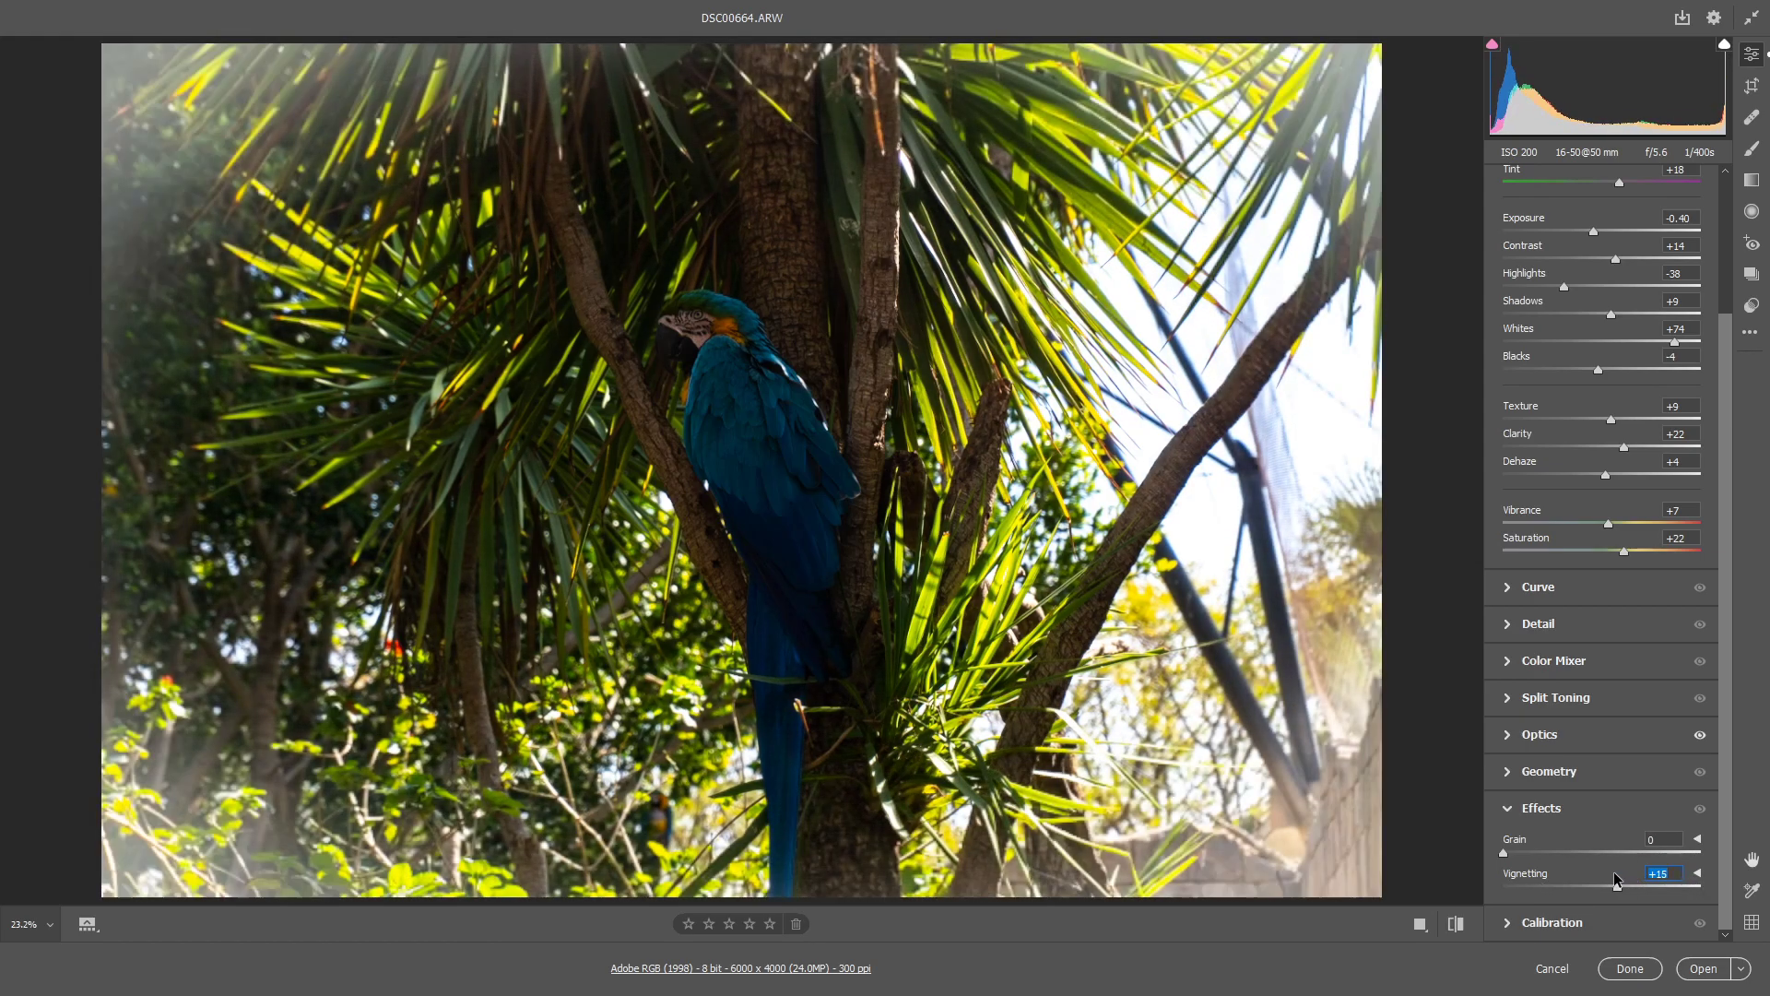
left_click(1508, 808)
left_click(1508, 740)
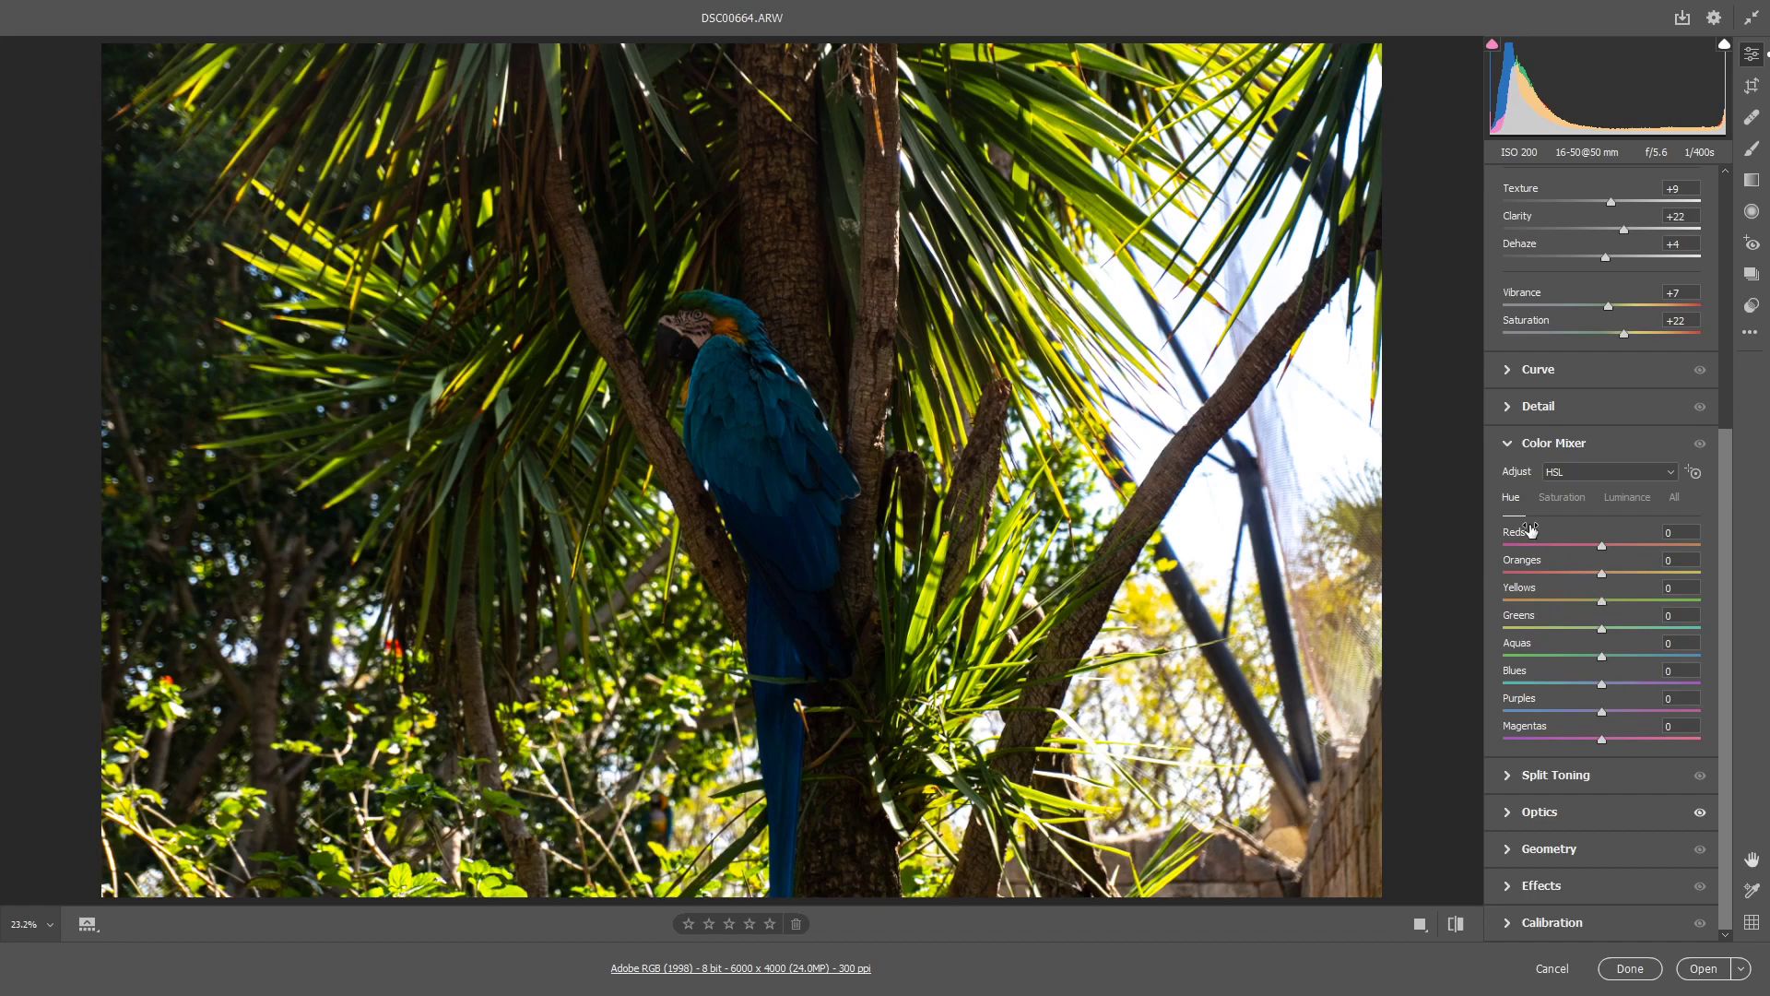
left_click(1508, 445)
left_click(1510, 703)
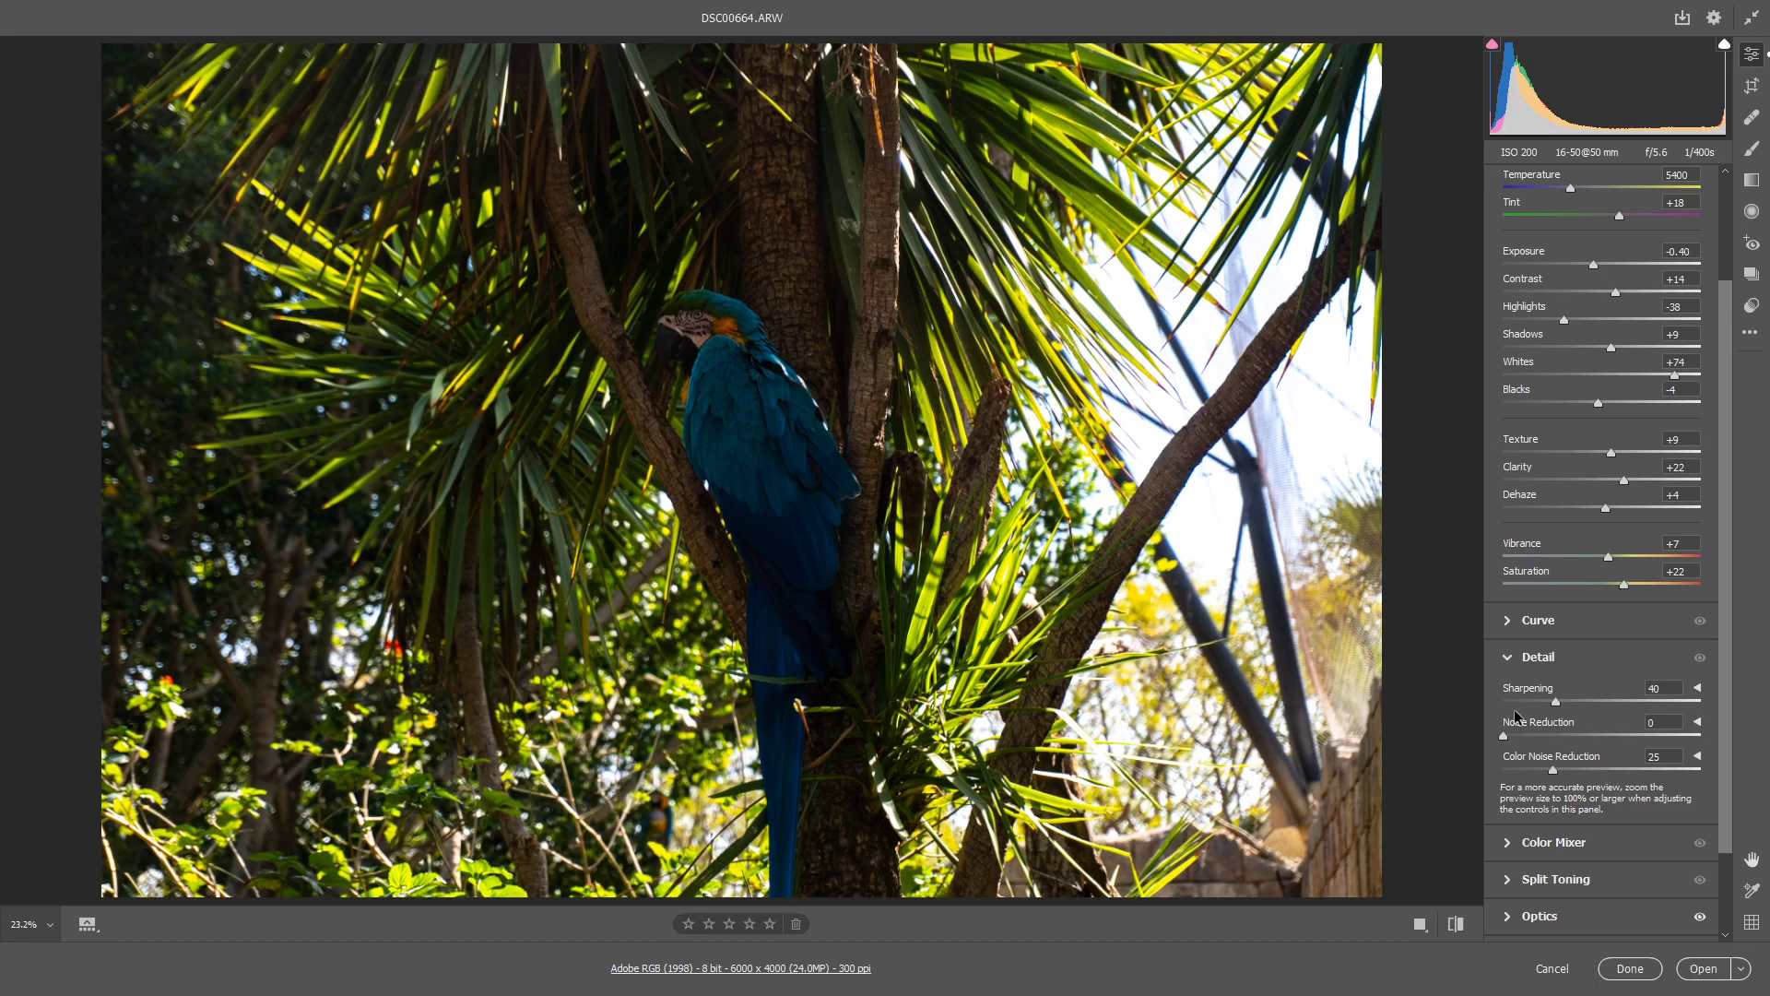
left_click(1513, 660)
scroll(1728, 406, "up", 1)
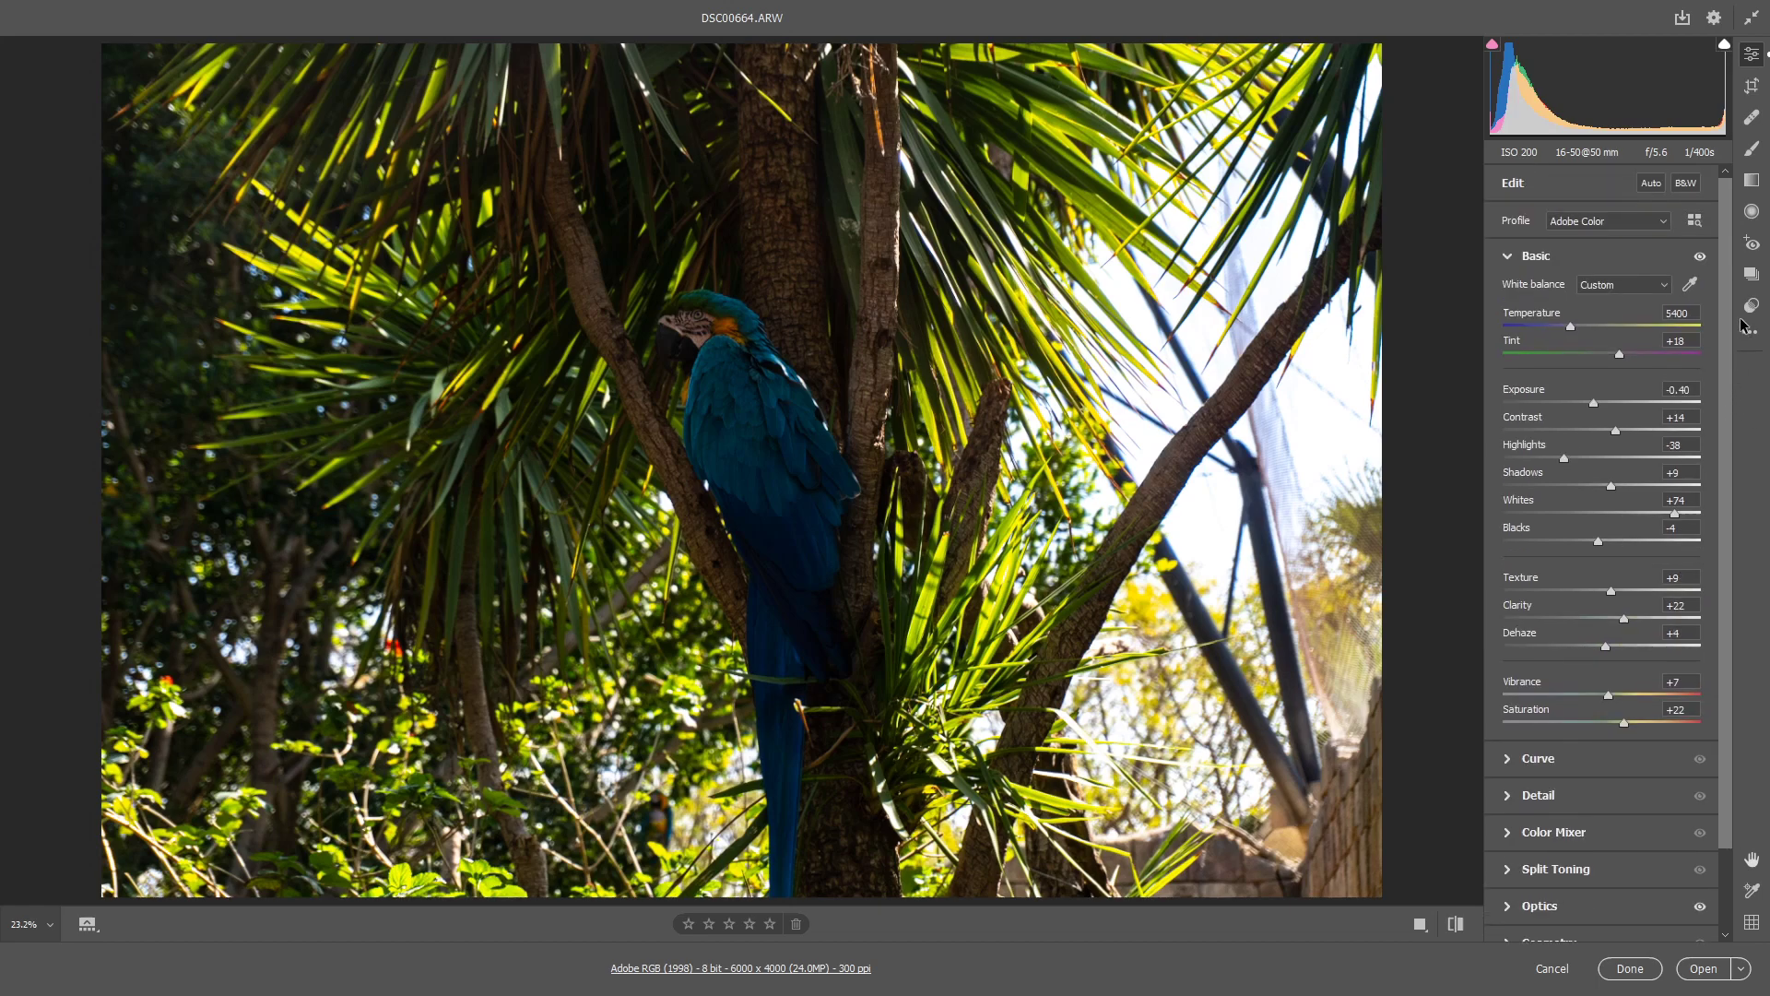
left_click(1753, 87)
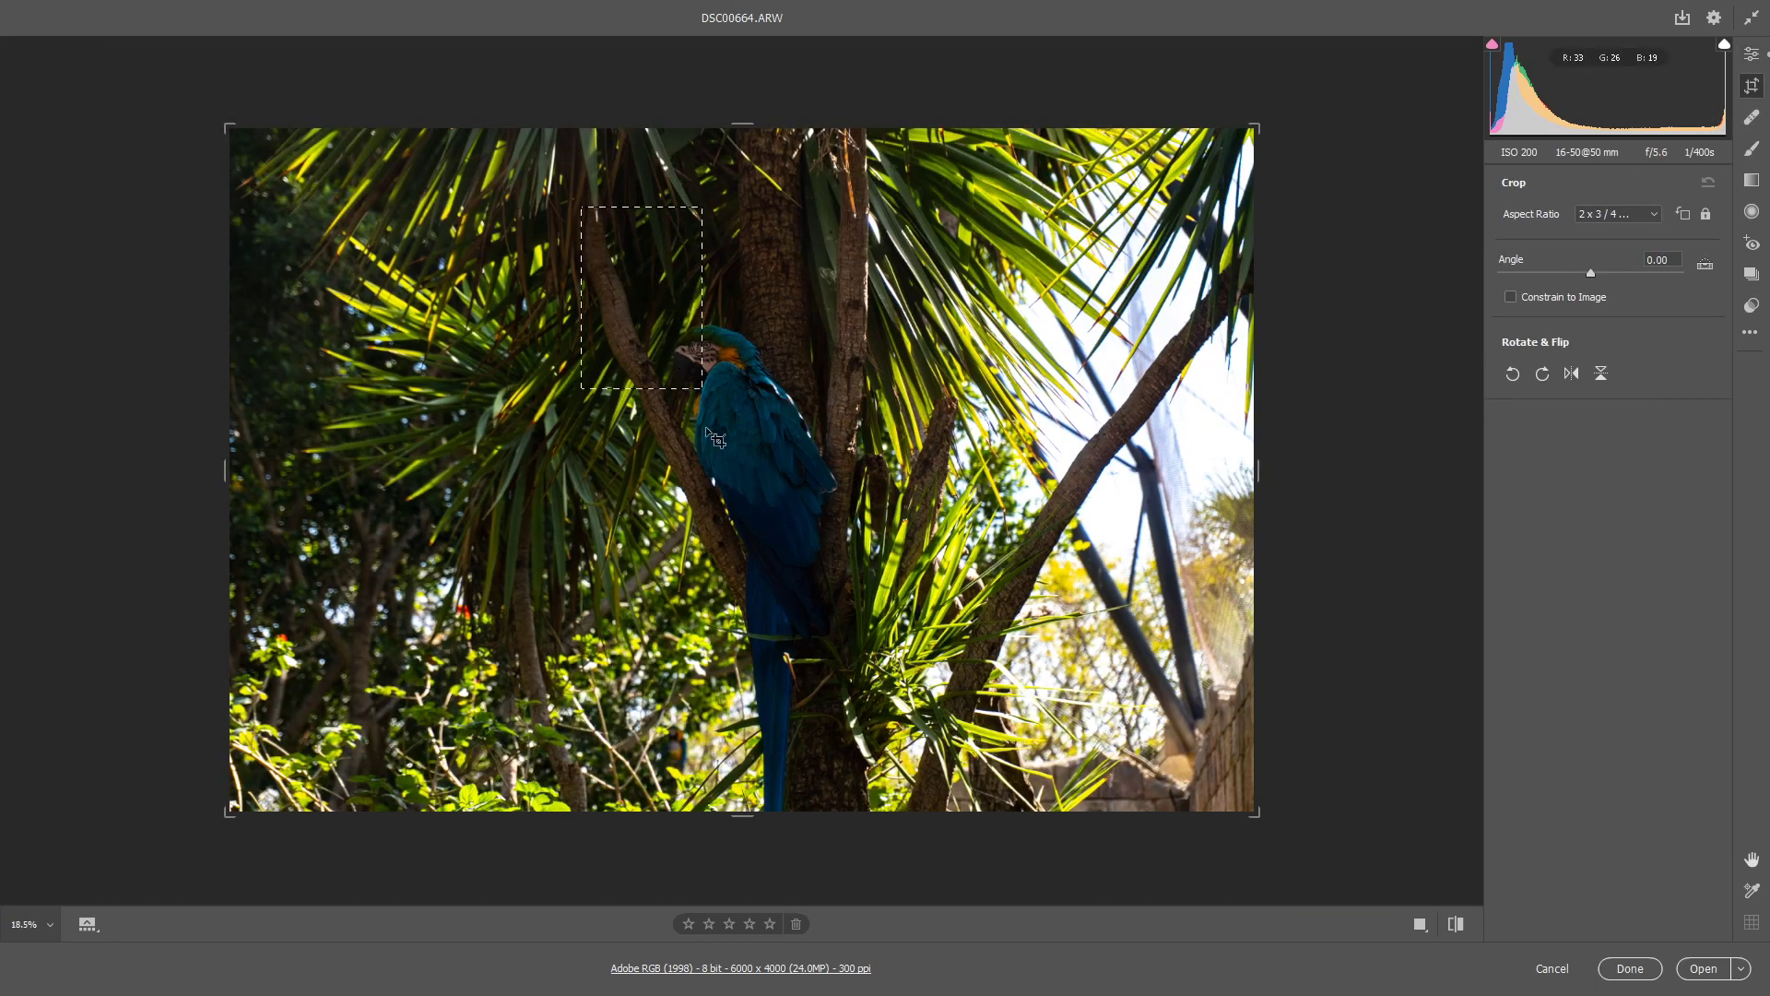
Step: Draw a 2 x 3 portrait crop around the macaw, refine its framing and commit it
left_click_drag(716, 440, 917, 834)
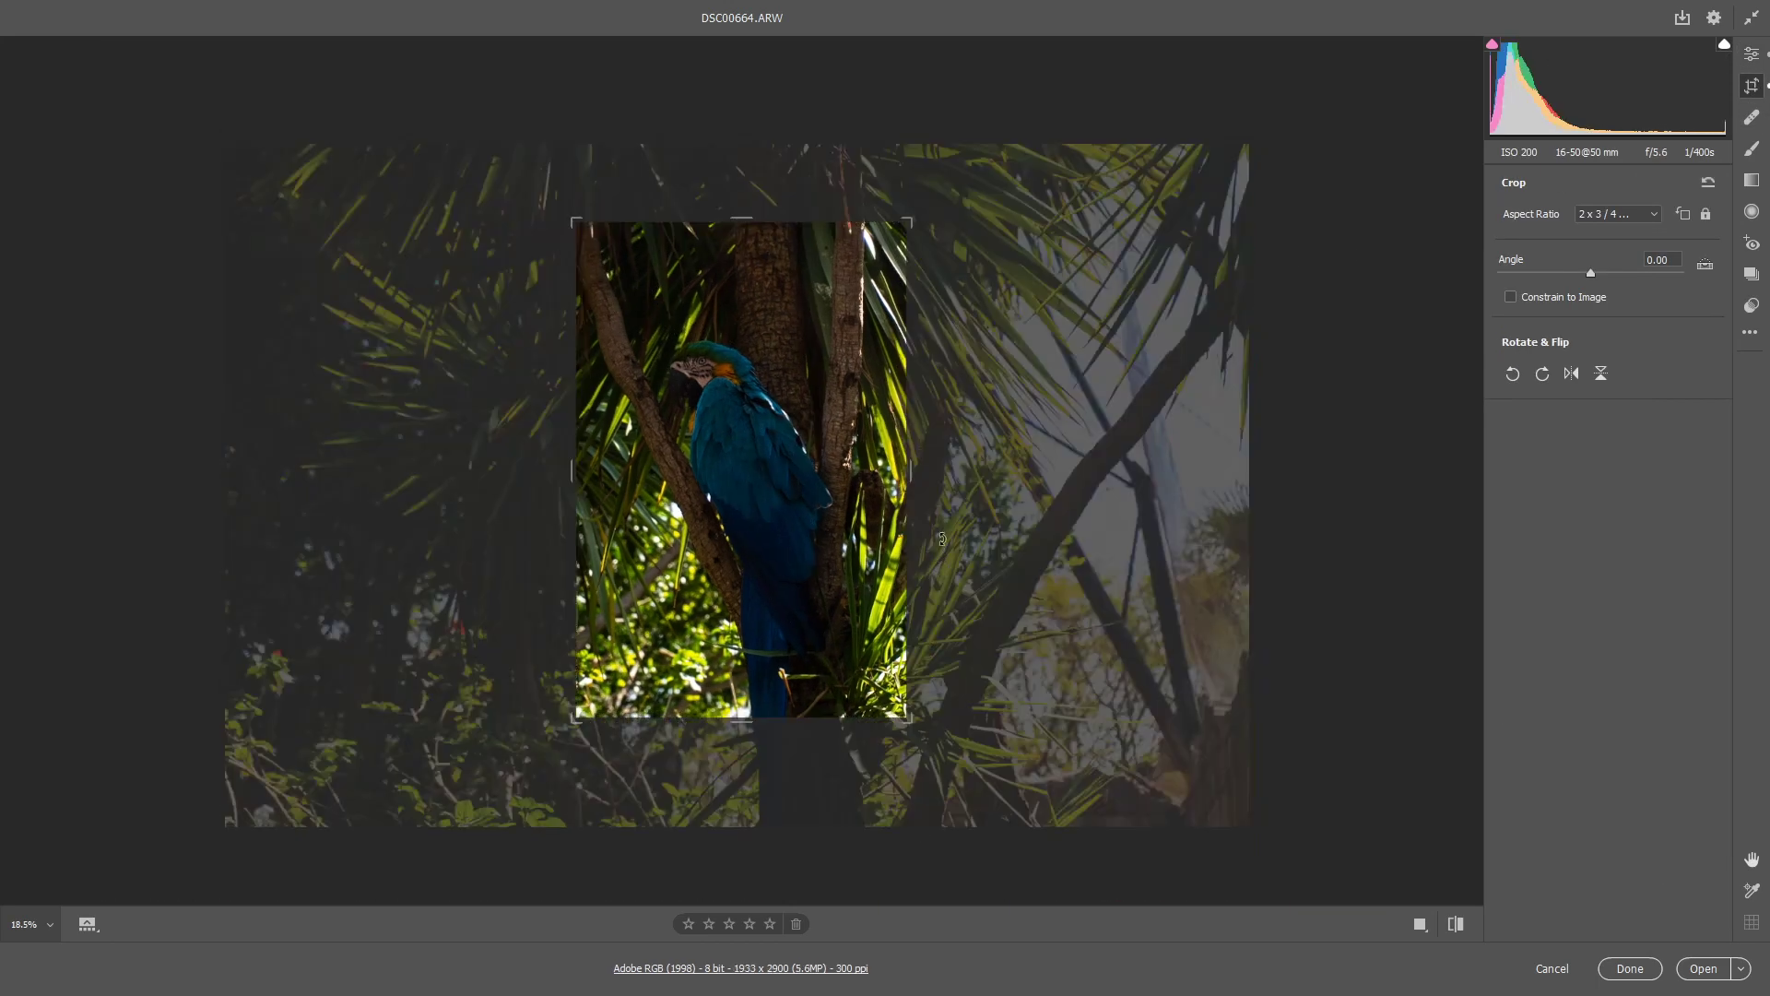
left_click_drag(899, 539, 811, 196)
left_click_drag(907, 223, 971, 123)
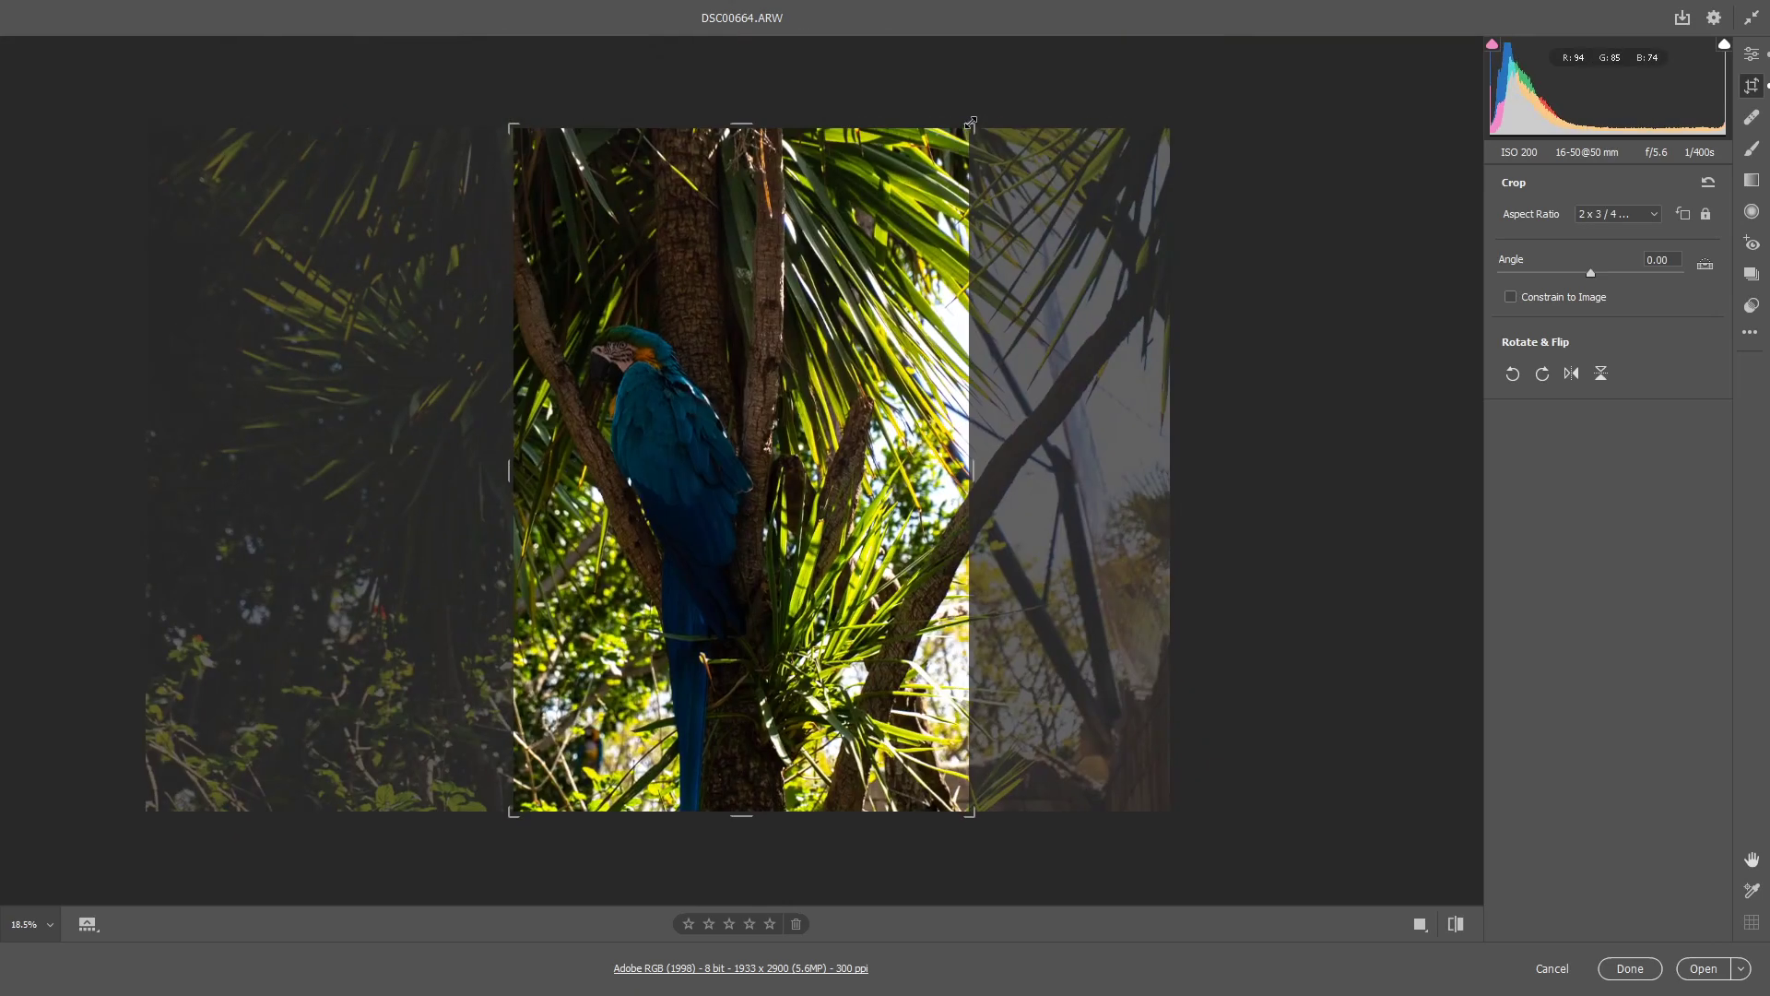
left_click_drag(797, 456, 848, 434)
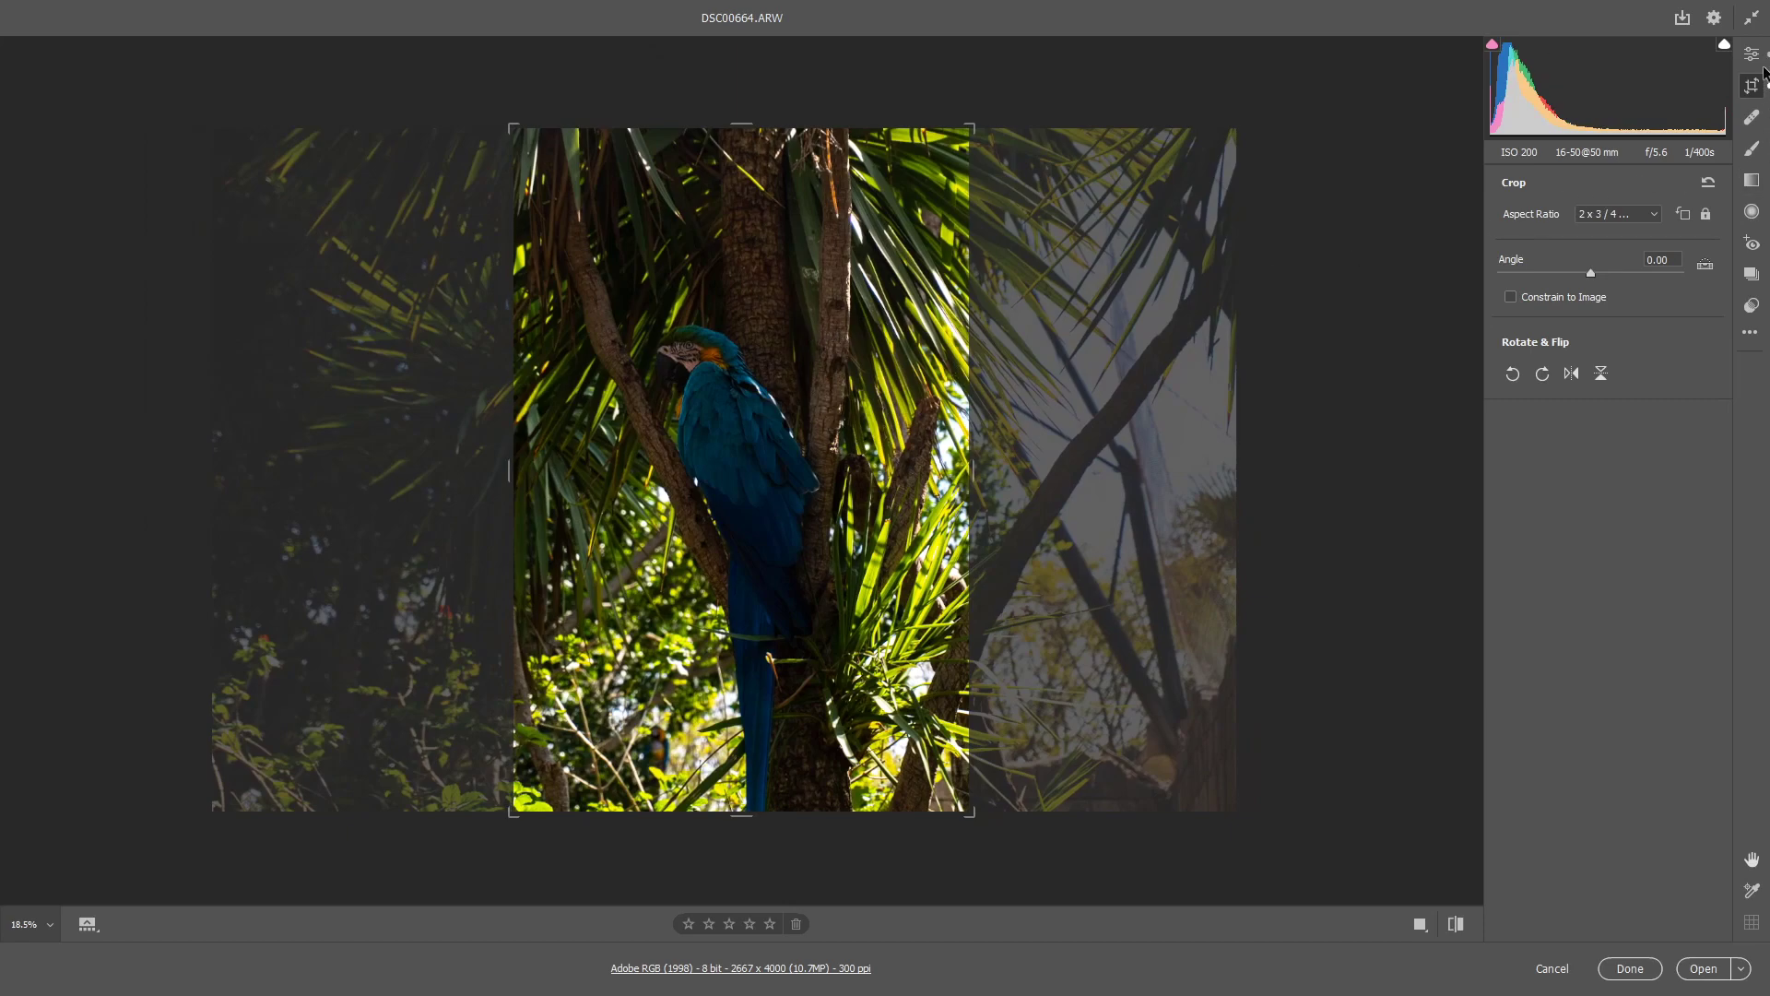
left_click(1755, 151)
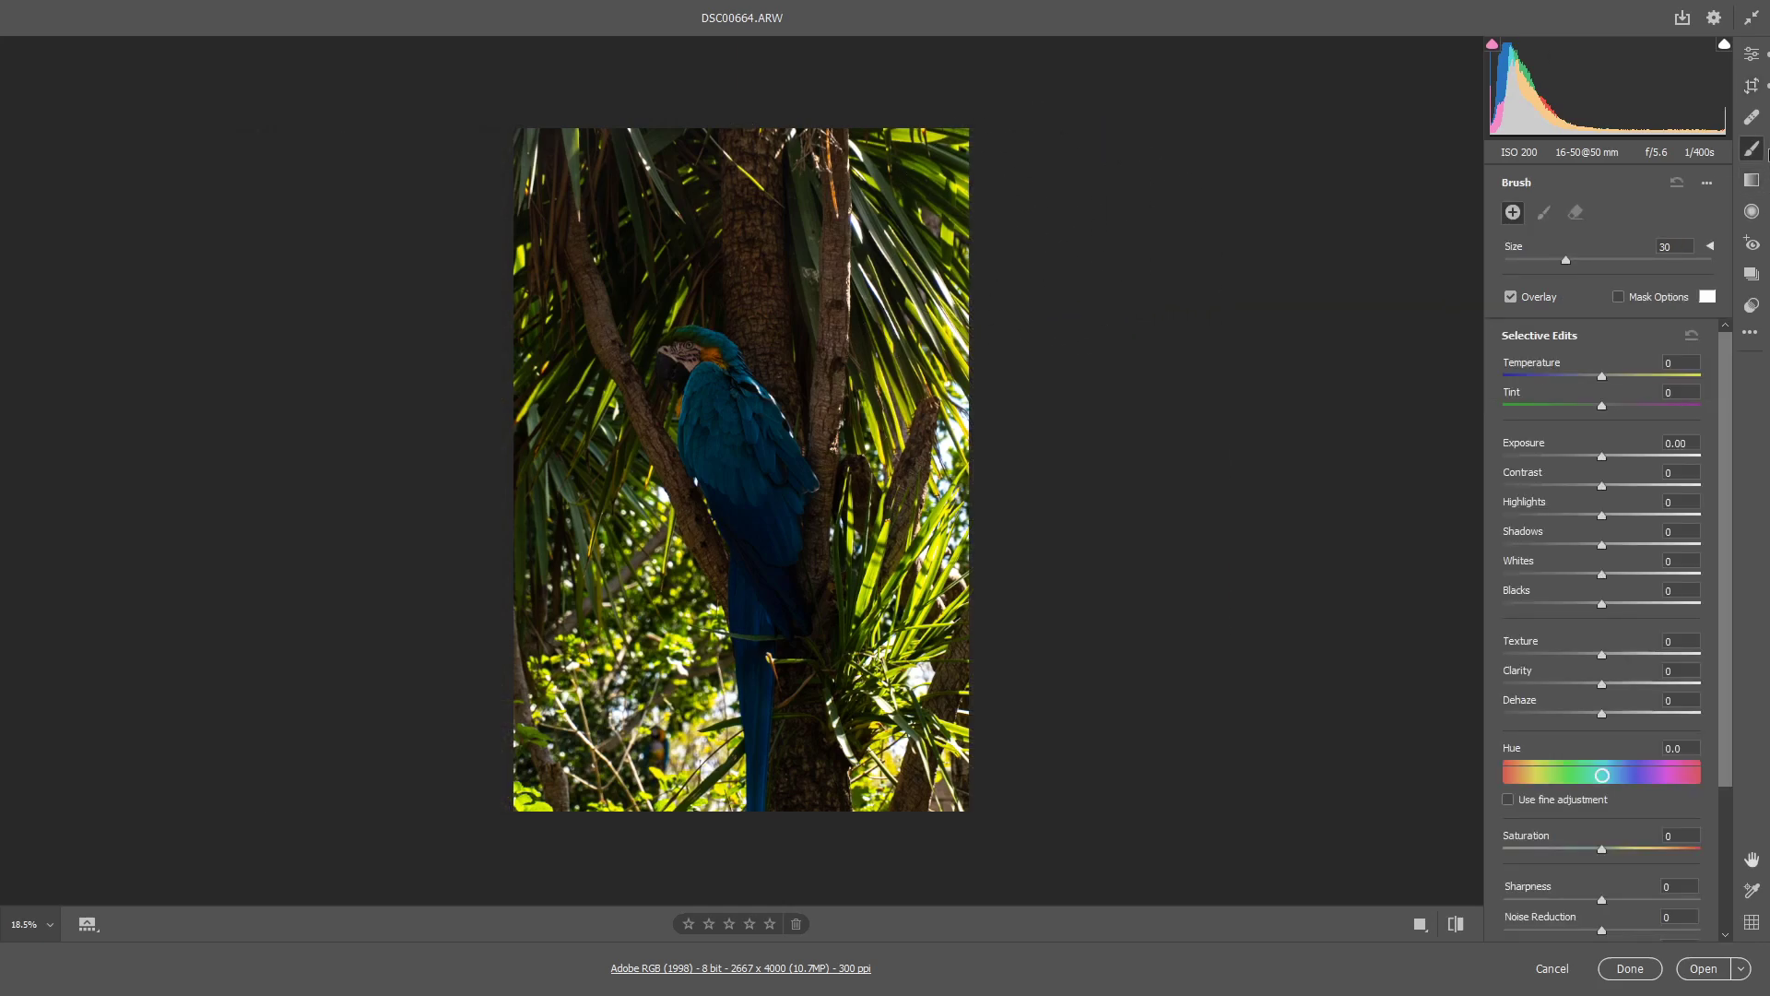
Step: Select Spot Removal, shrink the brush to size 20 and zoom to 200%
left_click(1751, 121)
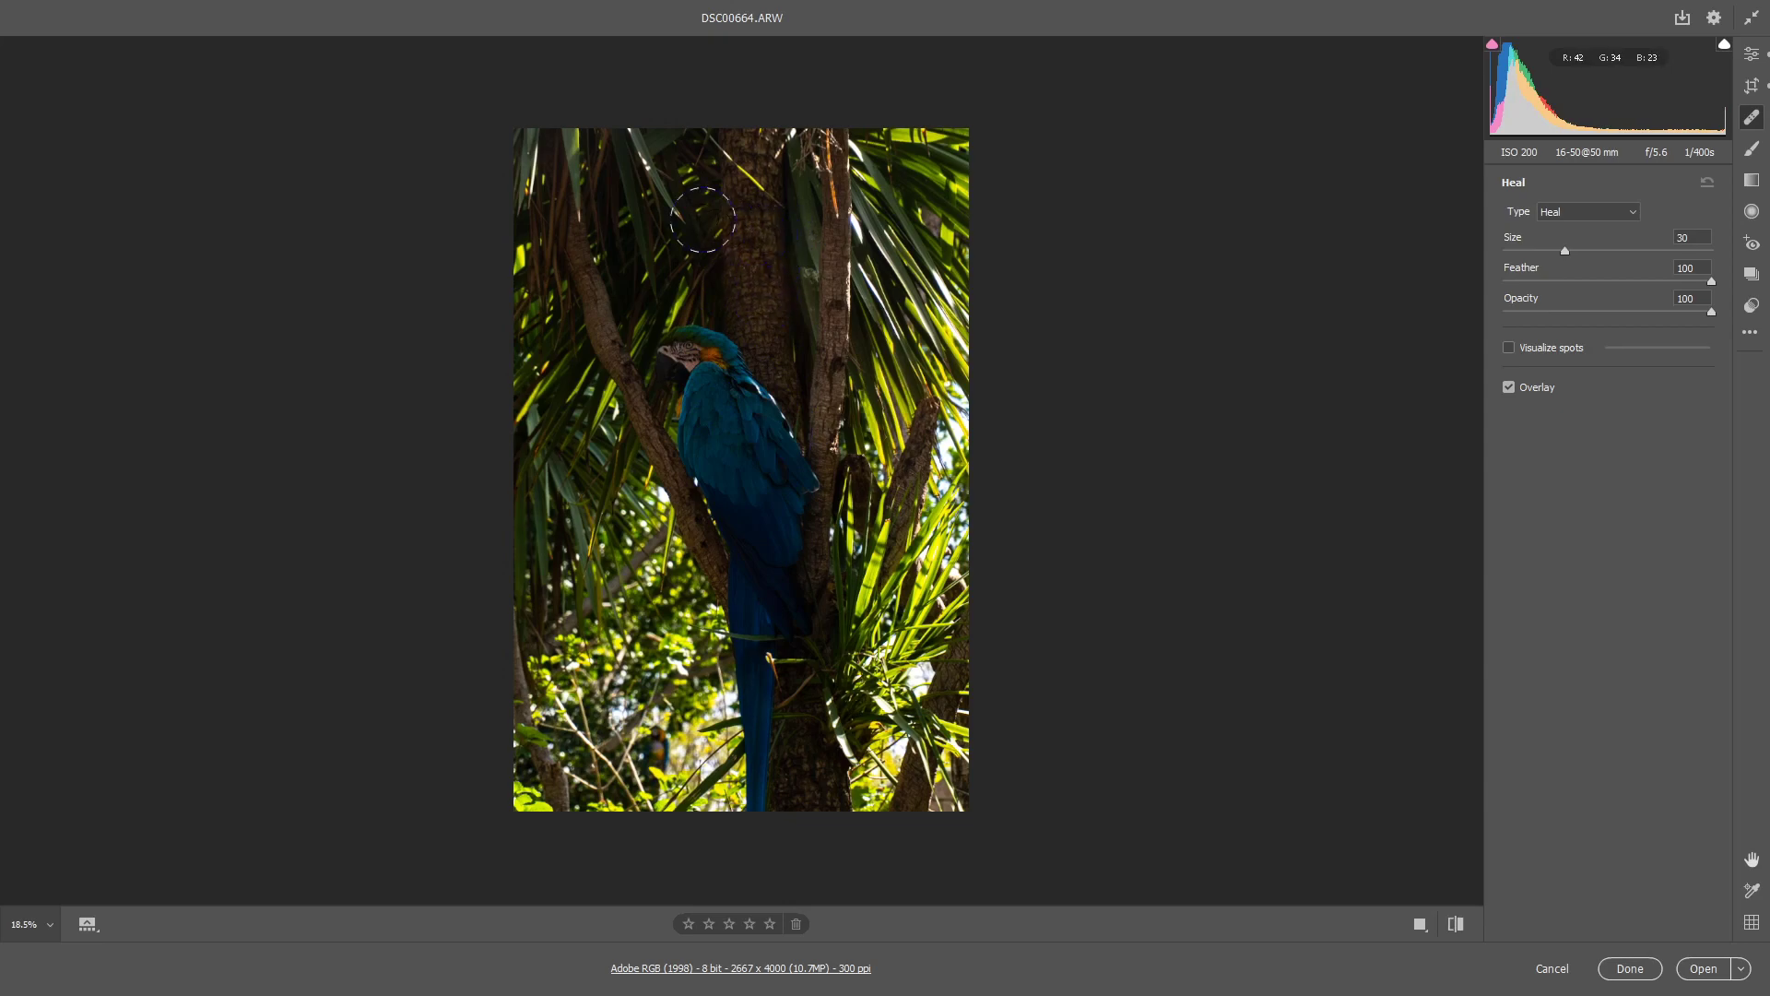
key("alt")
key("bracketleft")
left_click(14, 930)
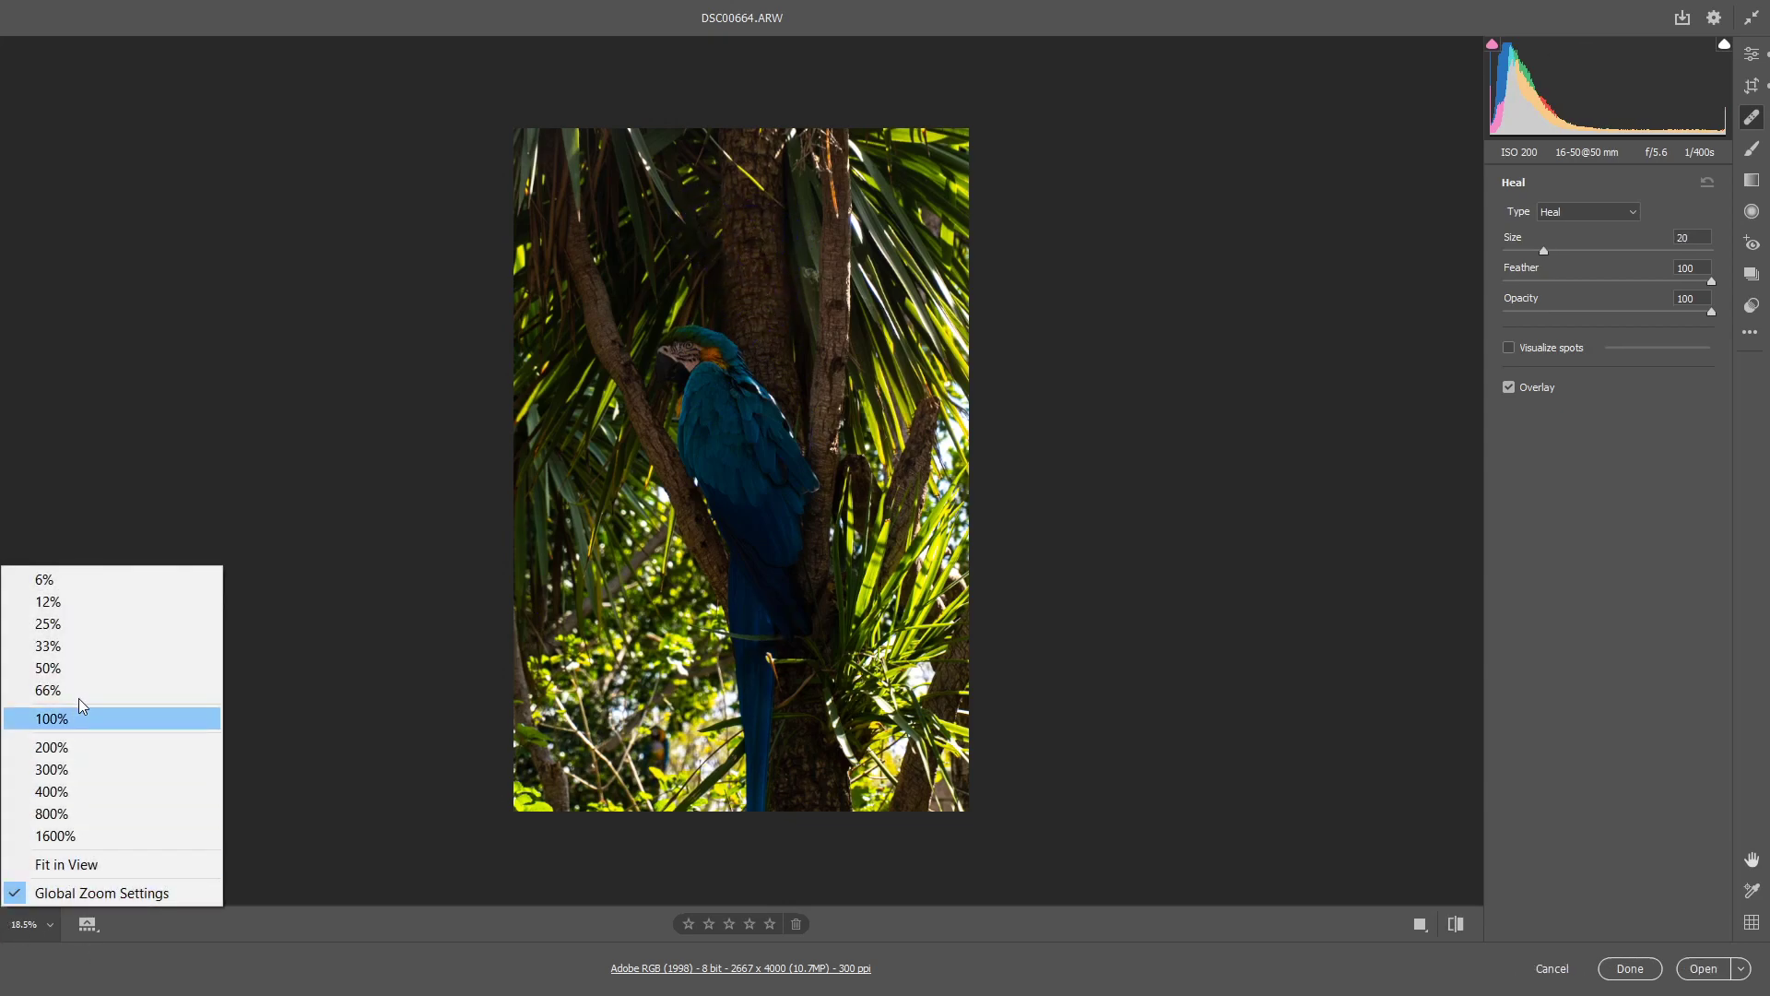
left_click(65, 749)
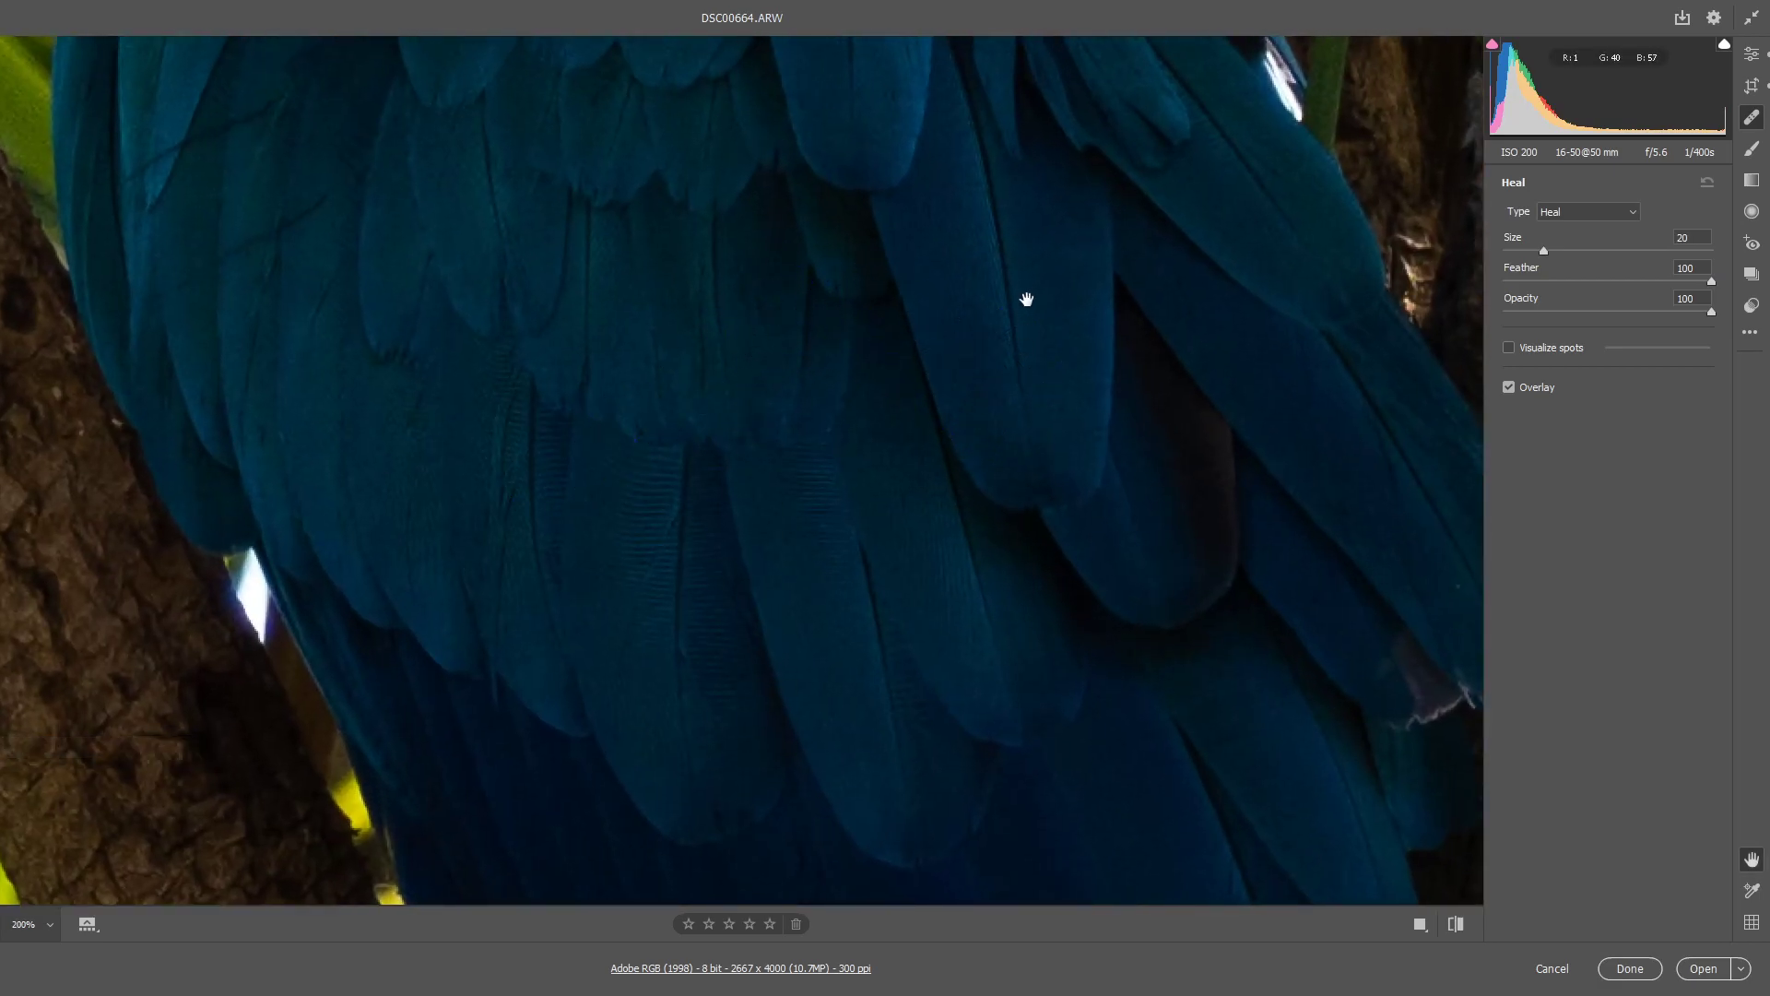
Step: Trial-heal the dark mark on the tree trunk, then delete that spot and fit the photo
key("space")
left_click_drag(885, 332, 855, 717)
left_click_drag(855, 304, 885, 664)
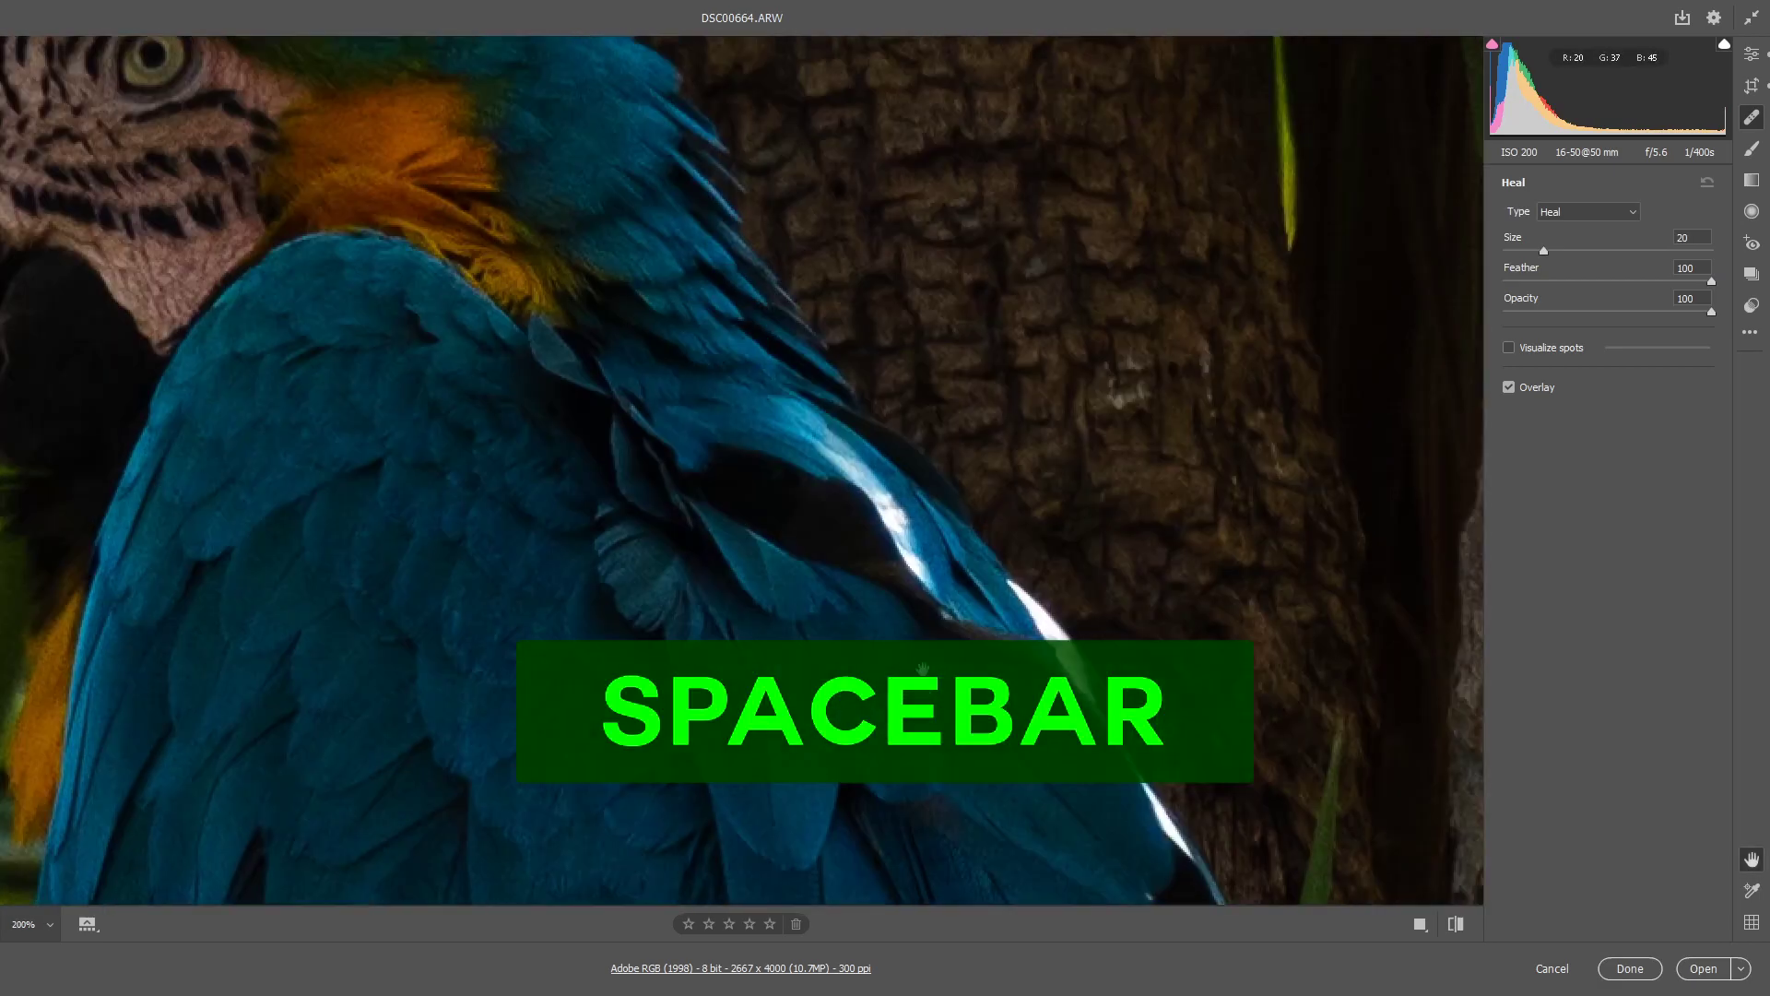
left_click_drag(885, 230, 935, 585)
left_click_drag(936, 138, 968, 516)
mouse_move(968, 375)
left_mouse_down()
mouse_move(924, 698)
mouse_move(871, 700)
left_mouse_up()
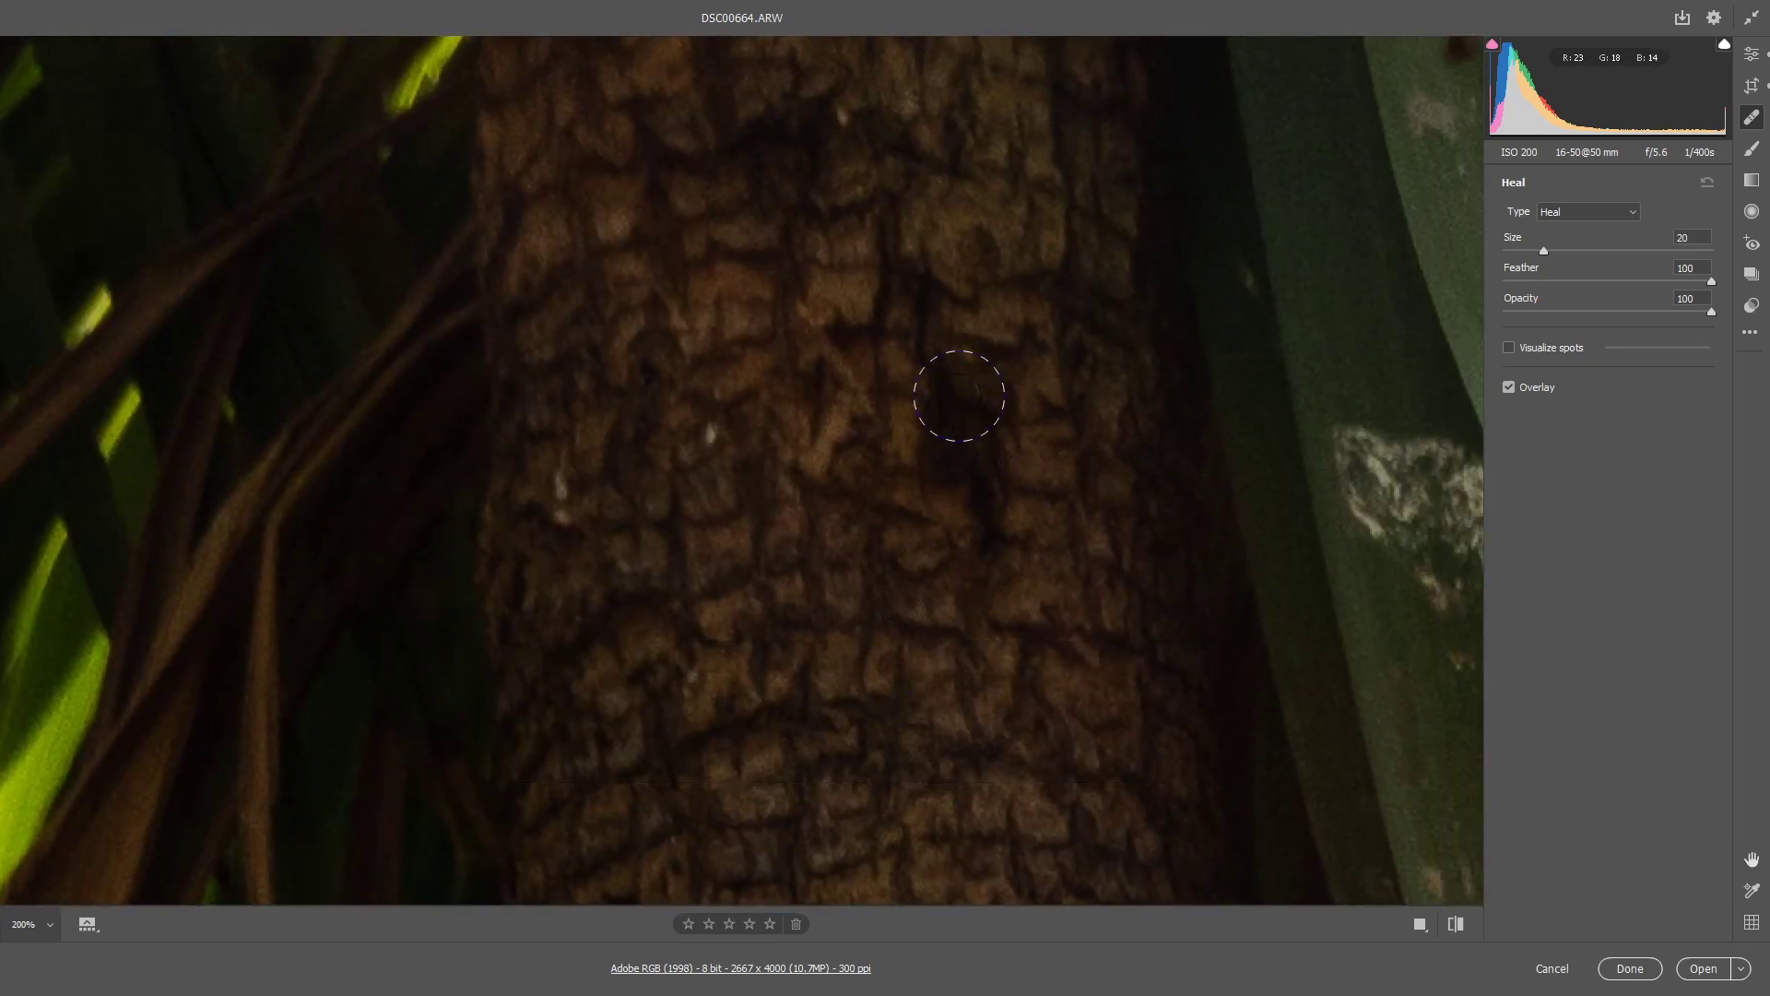
mouse_move(920, 282)
left_mouse_down()
mouse_move(920, 362)
mouse_move(968, 512)
mouse_move(949, 555)
mouse_move(992, 545)
mouse_move(967, 369)
left_mouse_up()
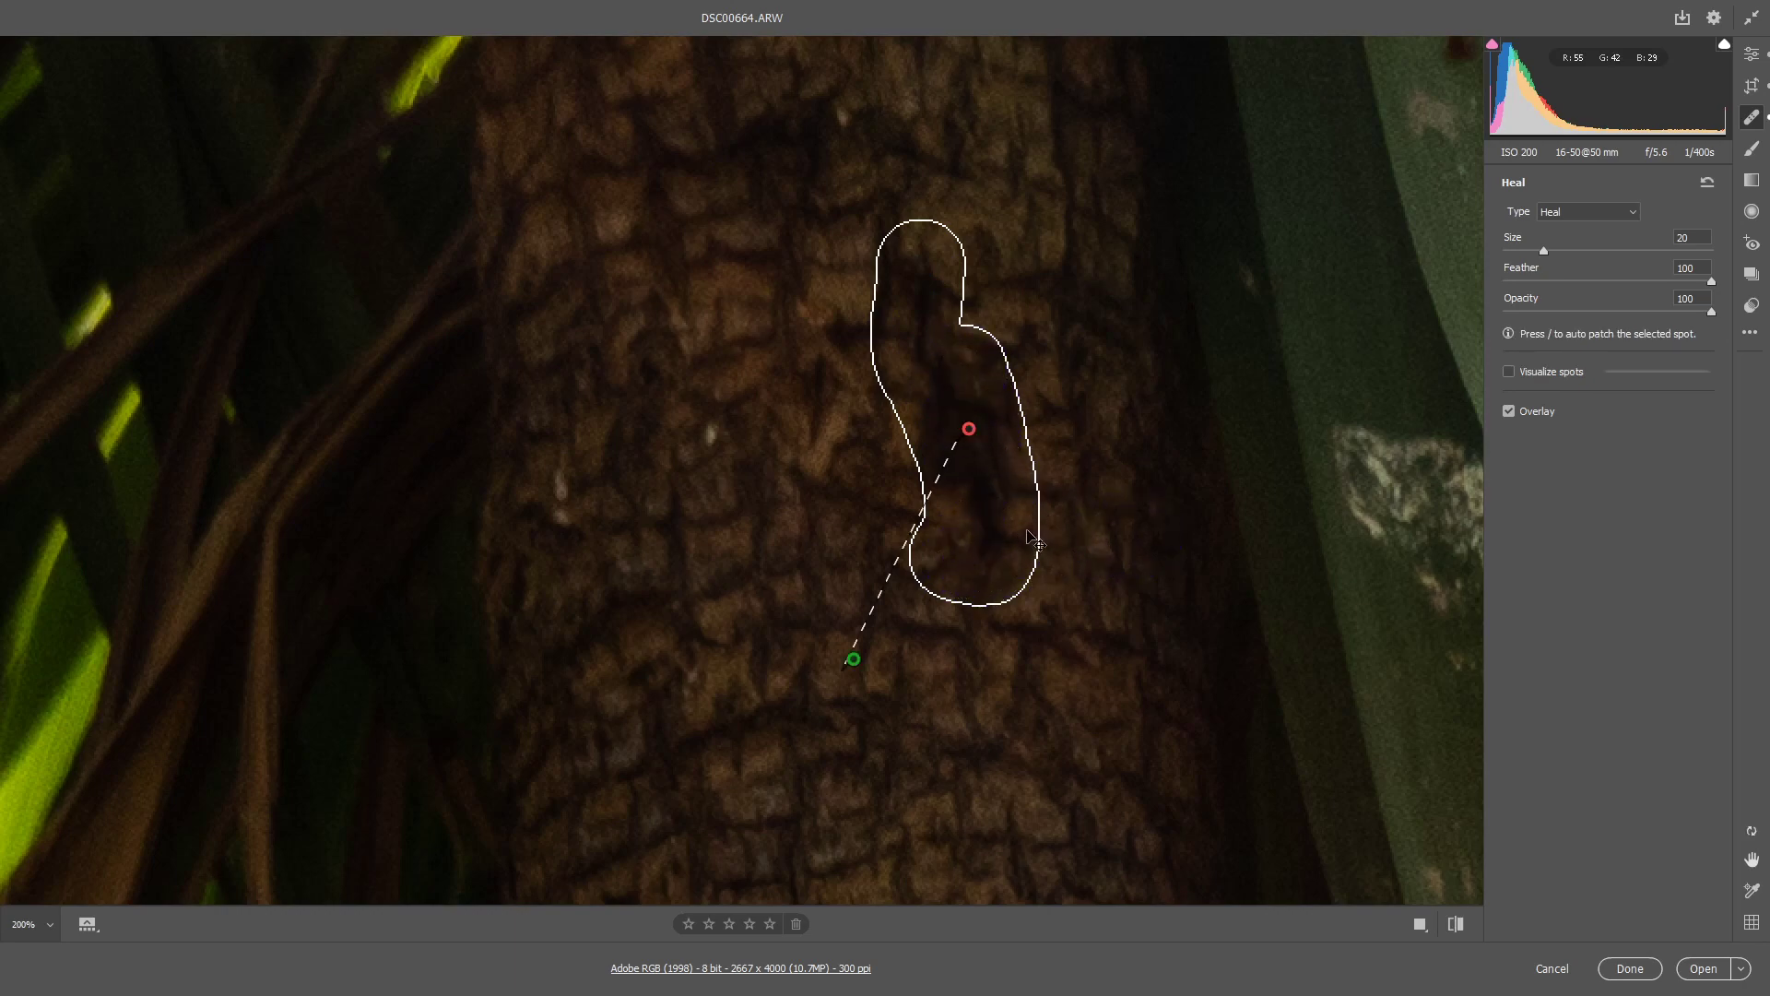
left_click_drag(853, 660, 829, 648)
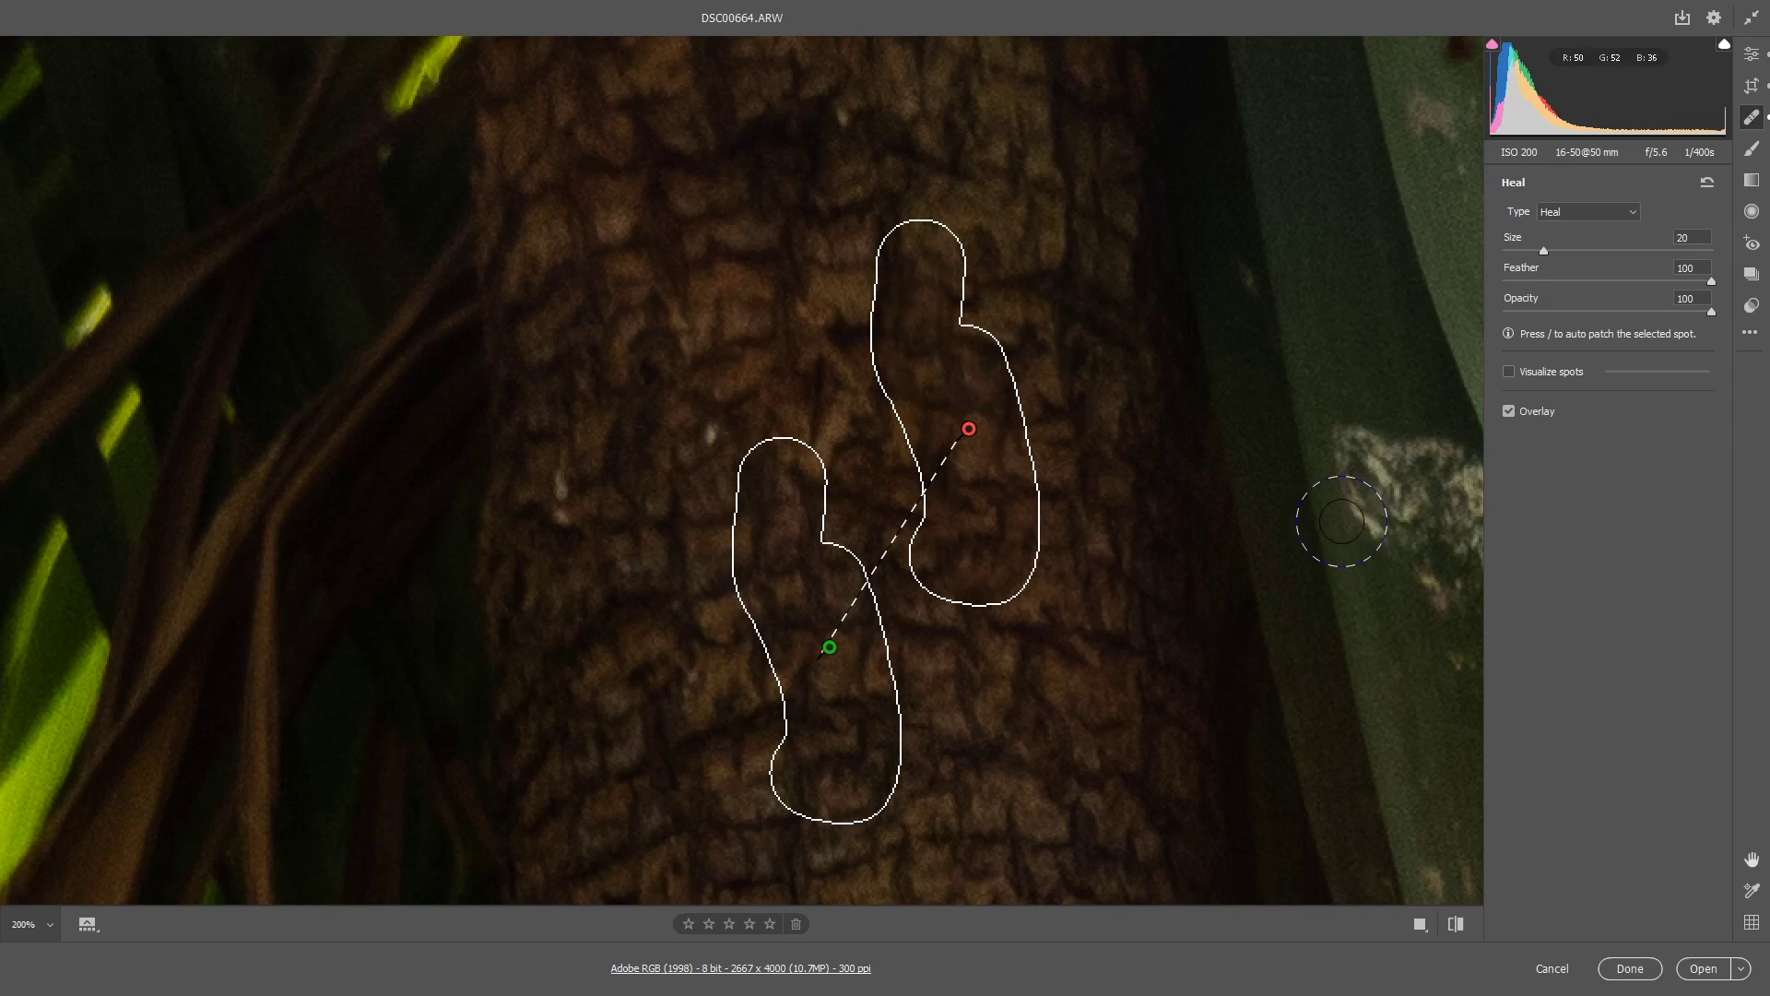
key("Delete")
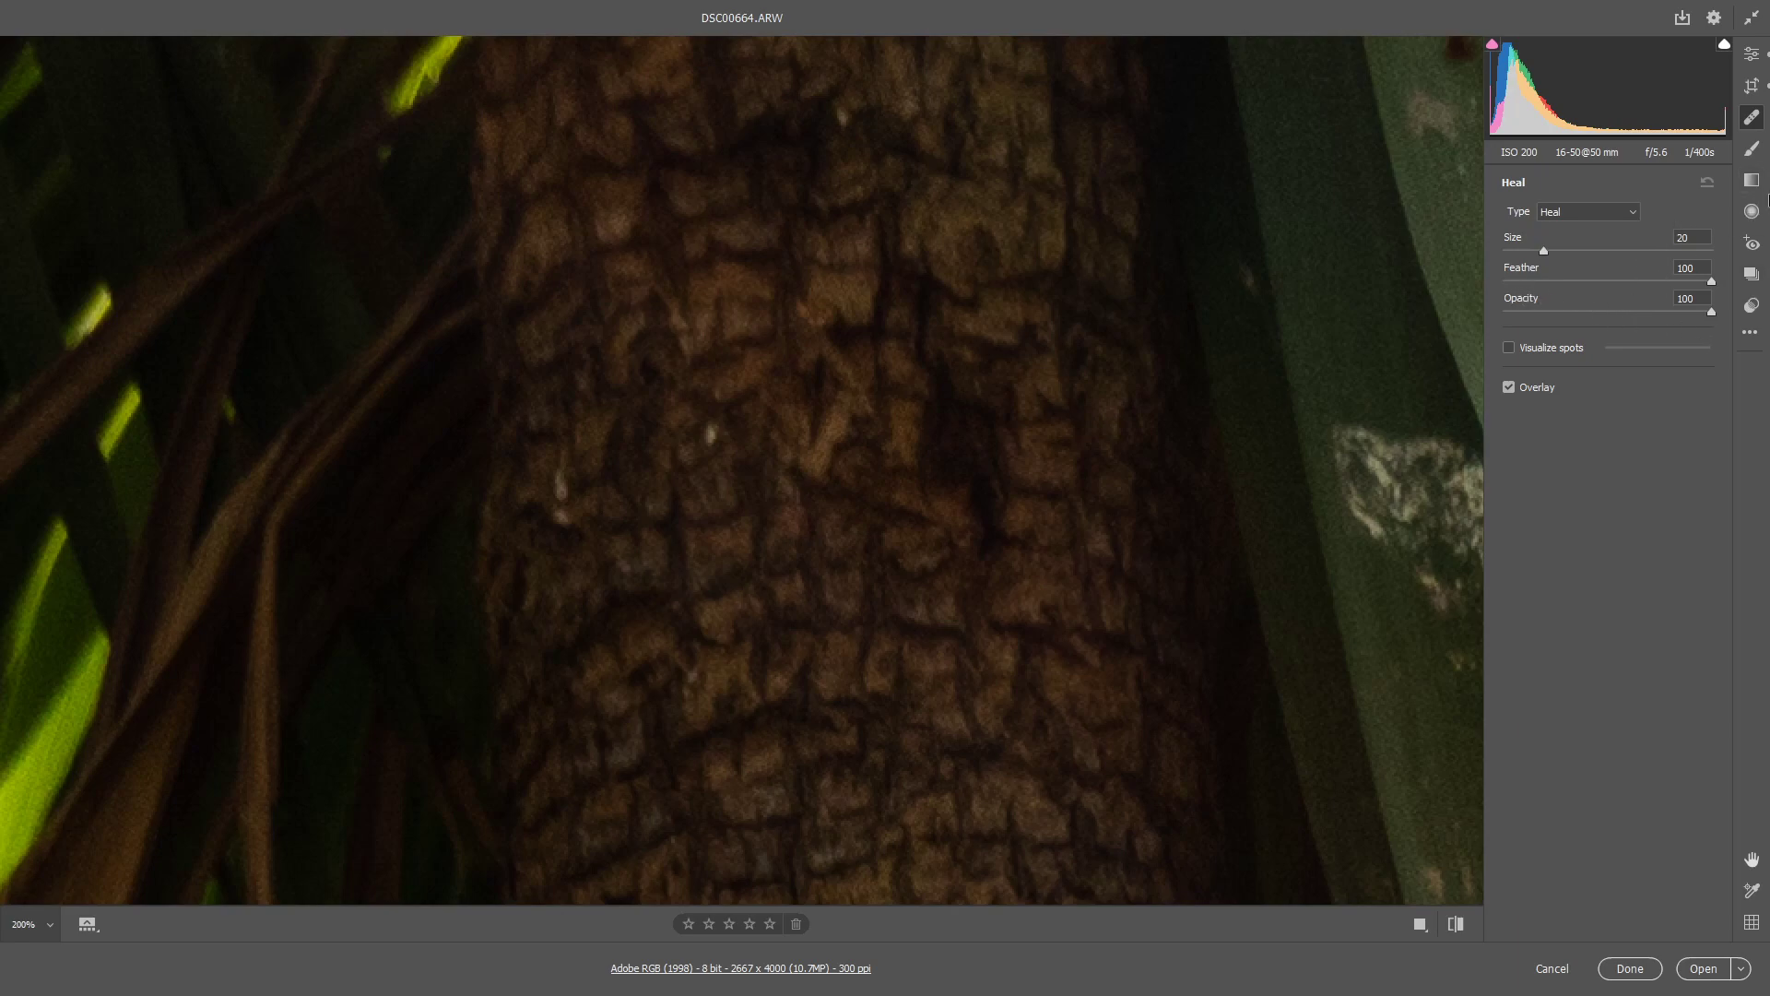
key("ctrl+0")
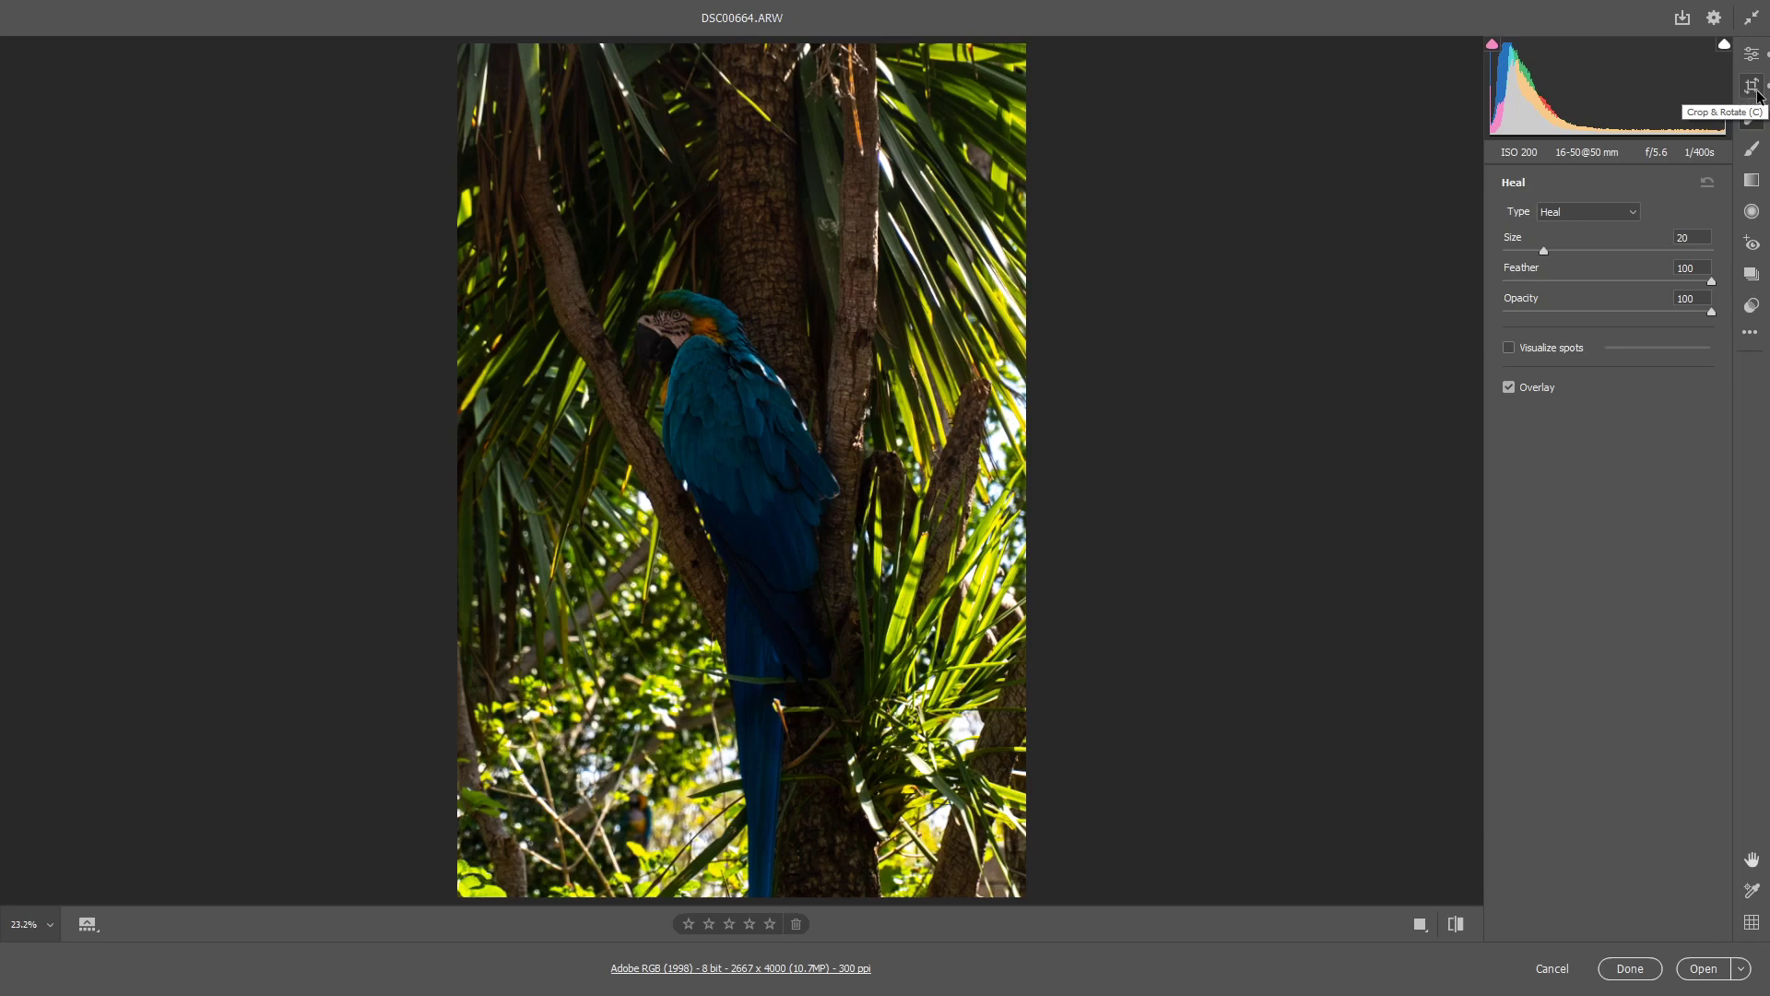
Step: Reset the crop aspect ratio to Original for the full 6000 x 4000 frame, then select the Adjustment Brush
left_click(1753, 88)
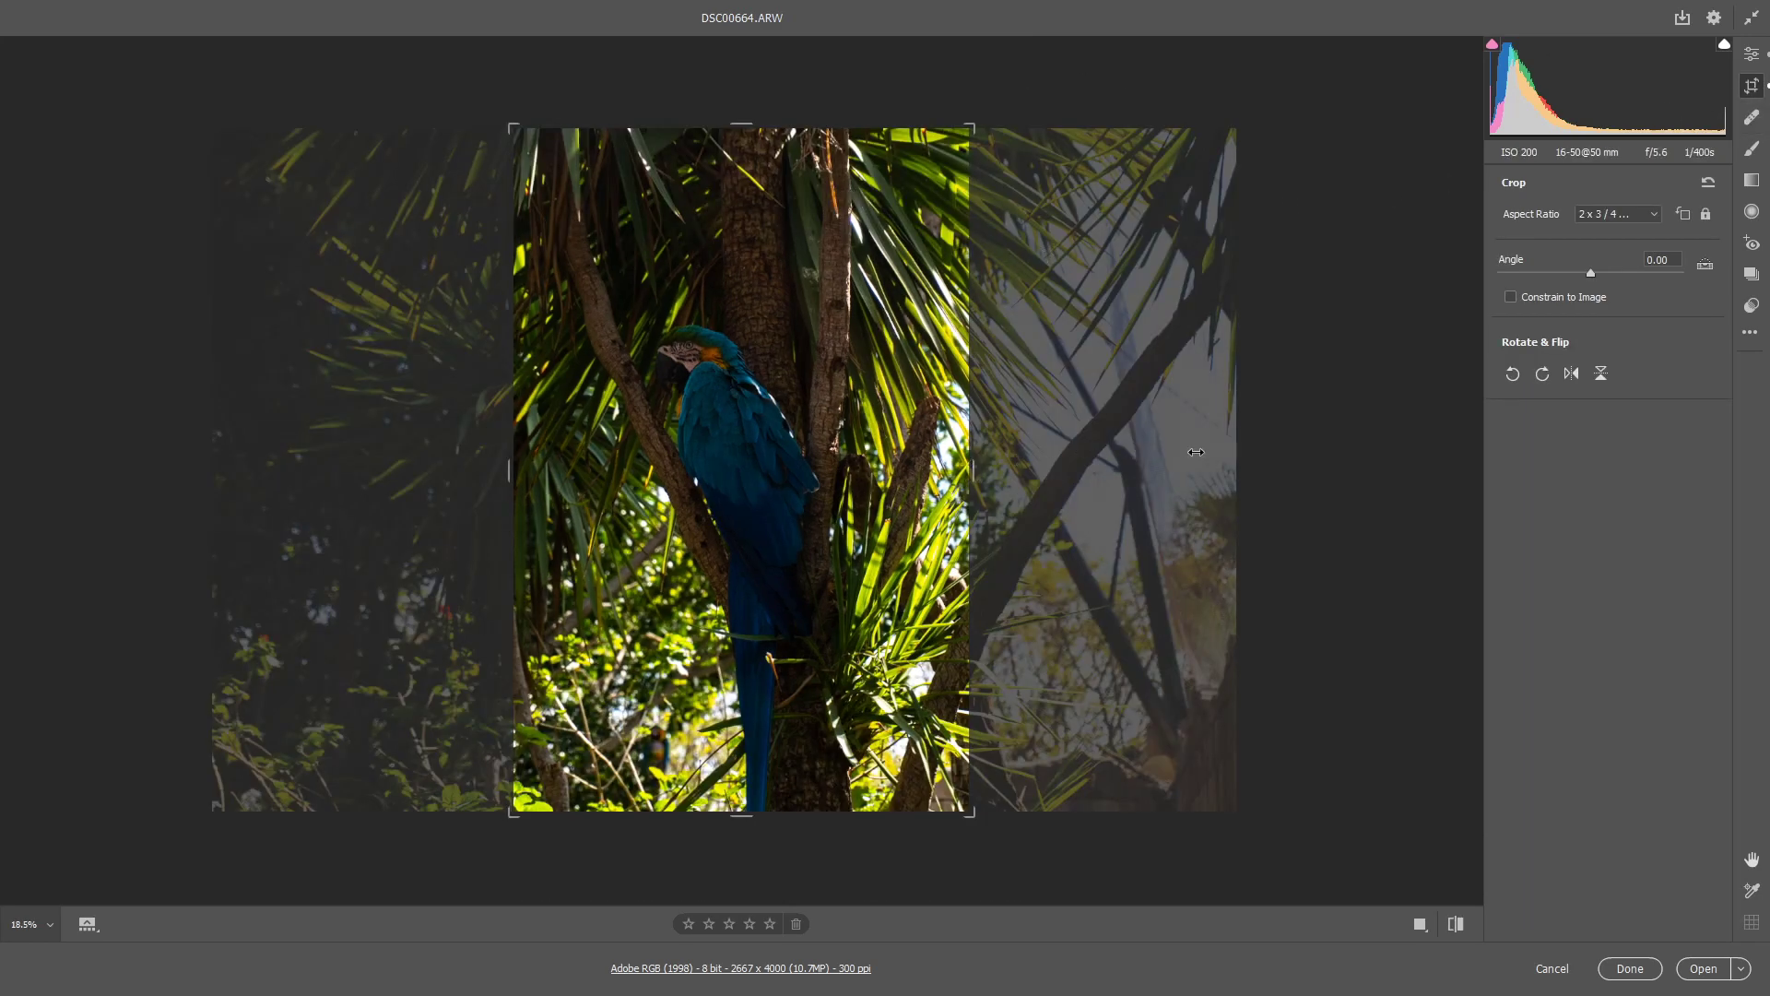
left_click(1637, 221)
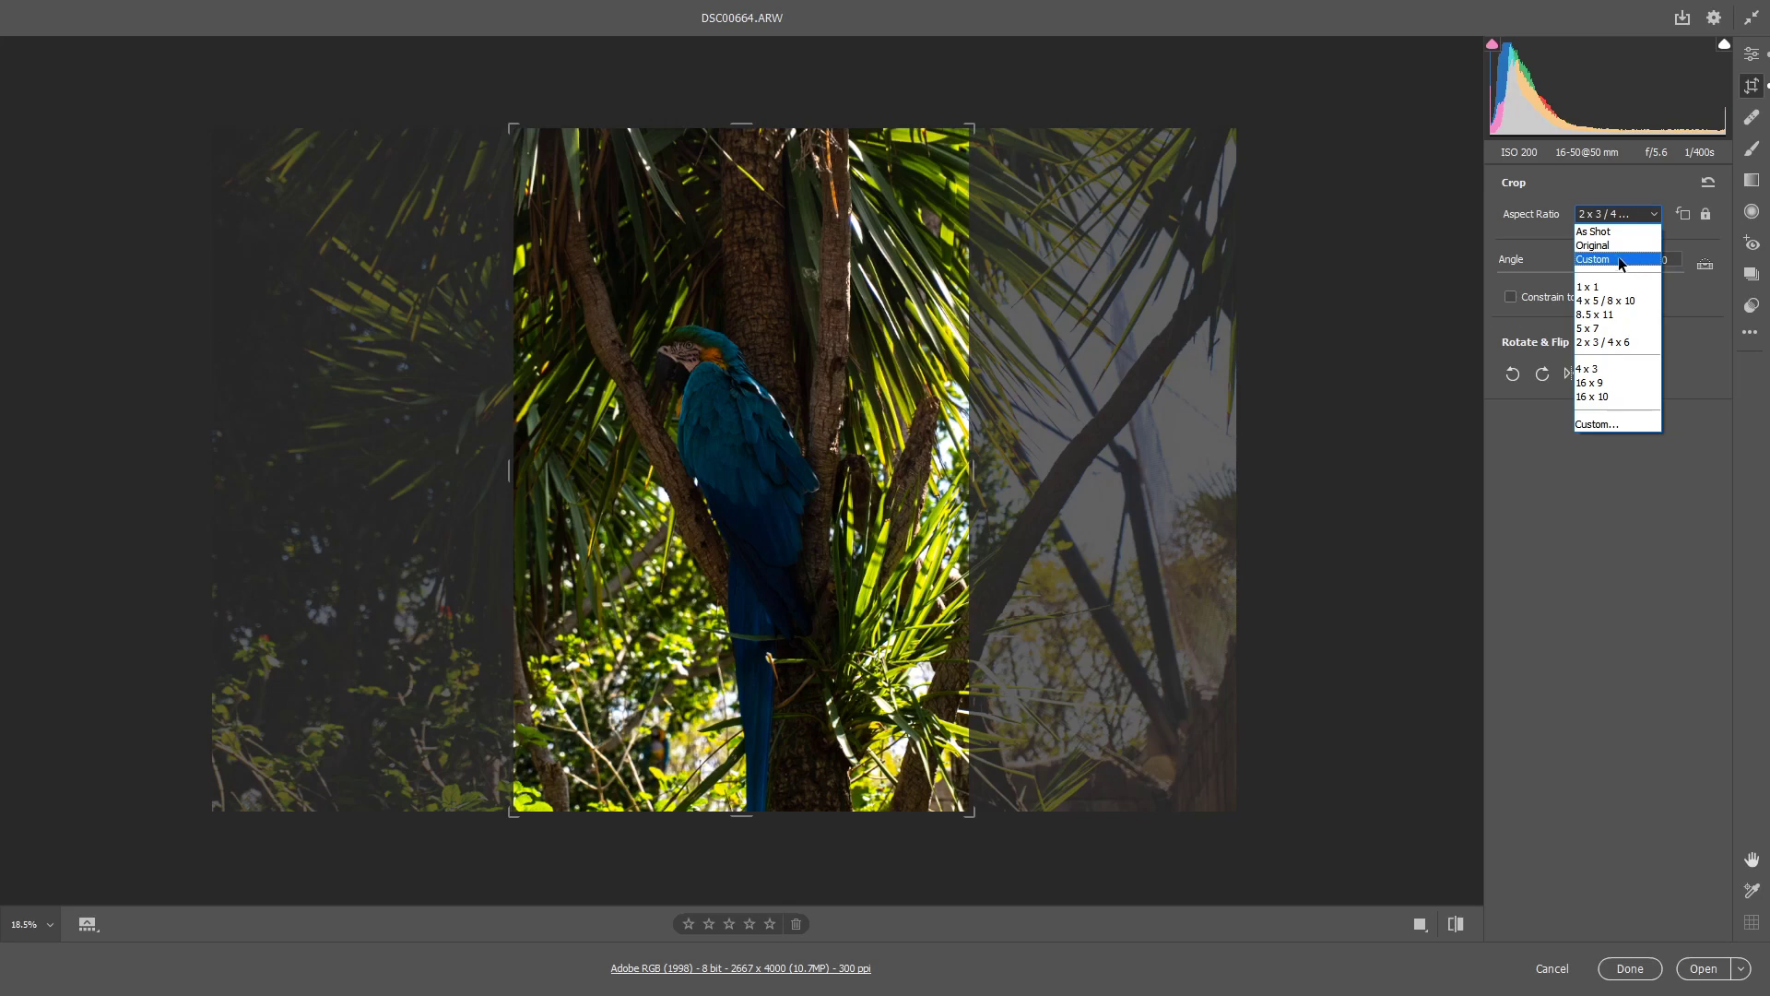
left_click(1612, 243)
left_click(1615, 215)
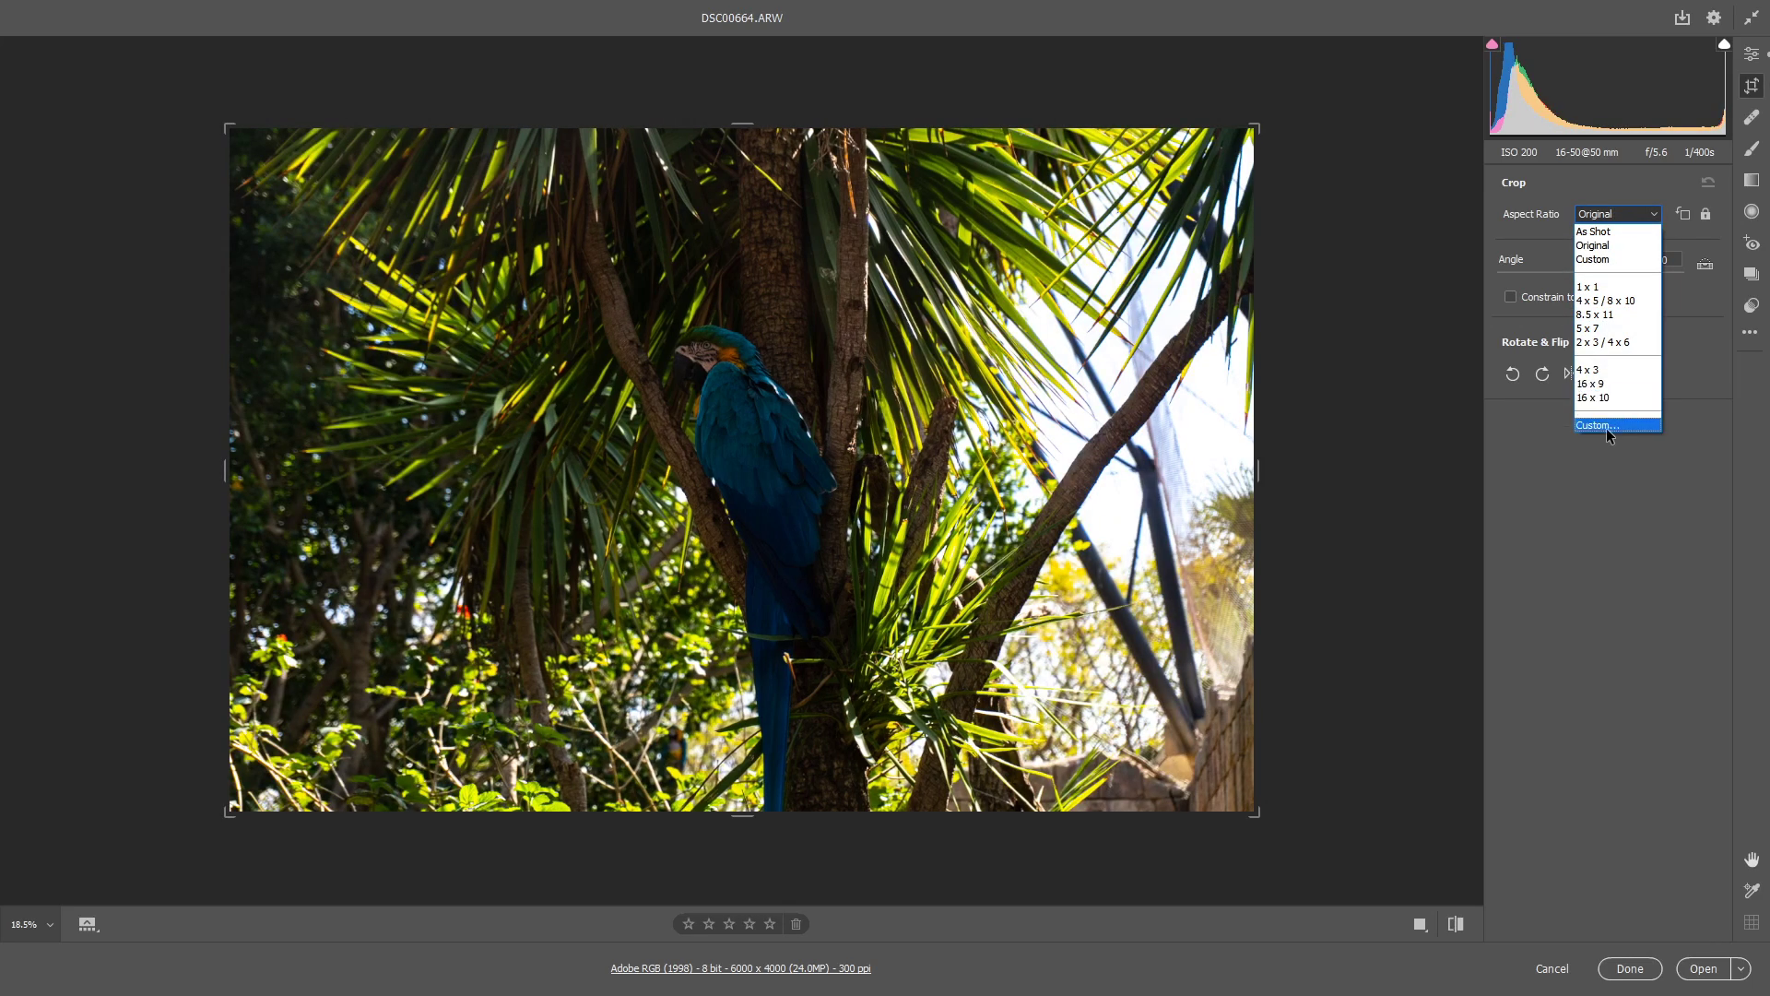
left_click(1617, 553)
left_click(1752, 148)
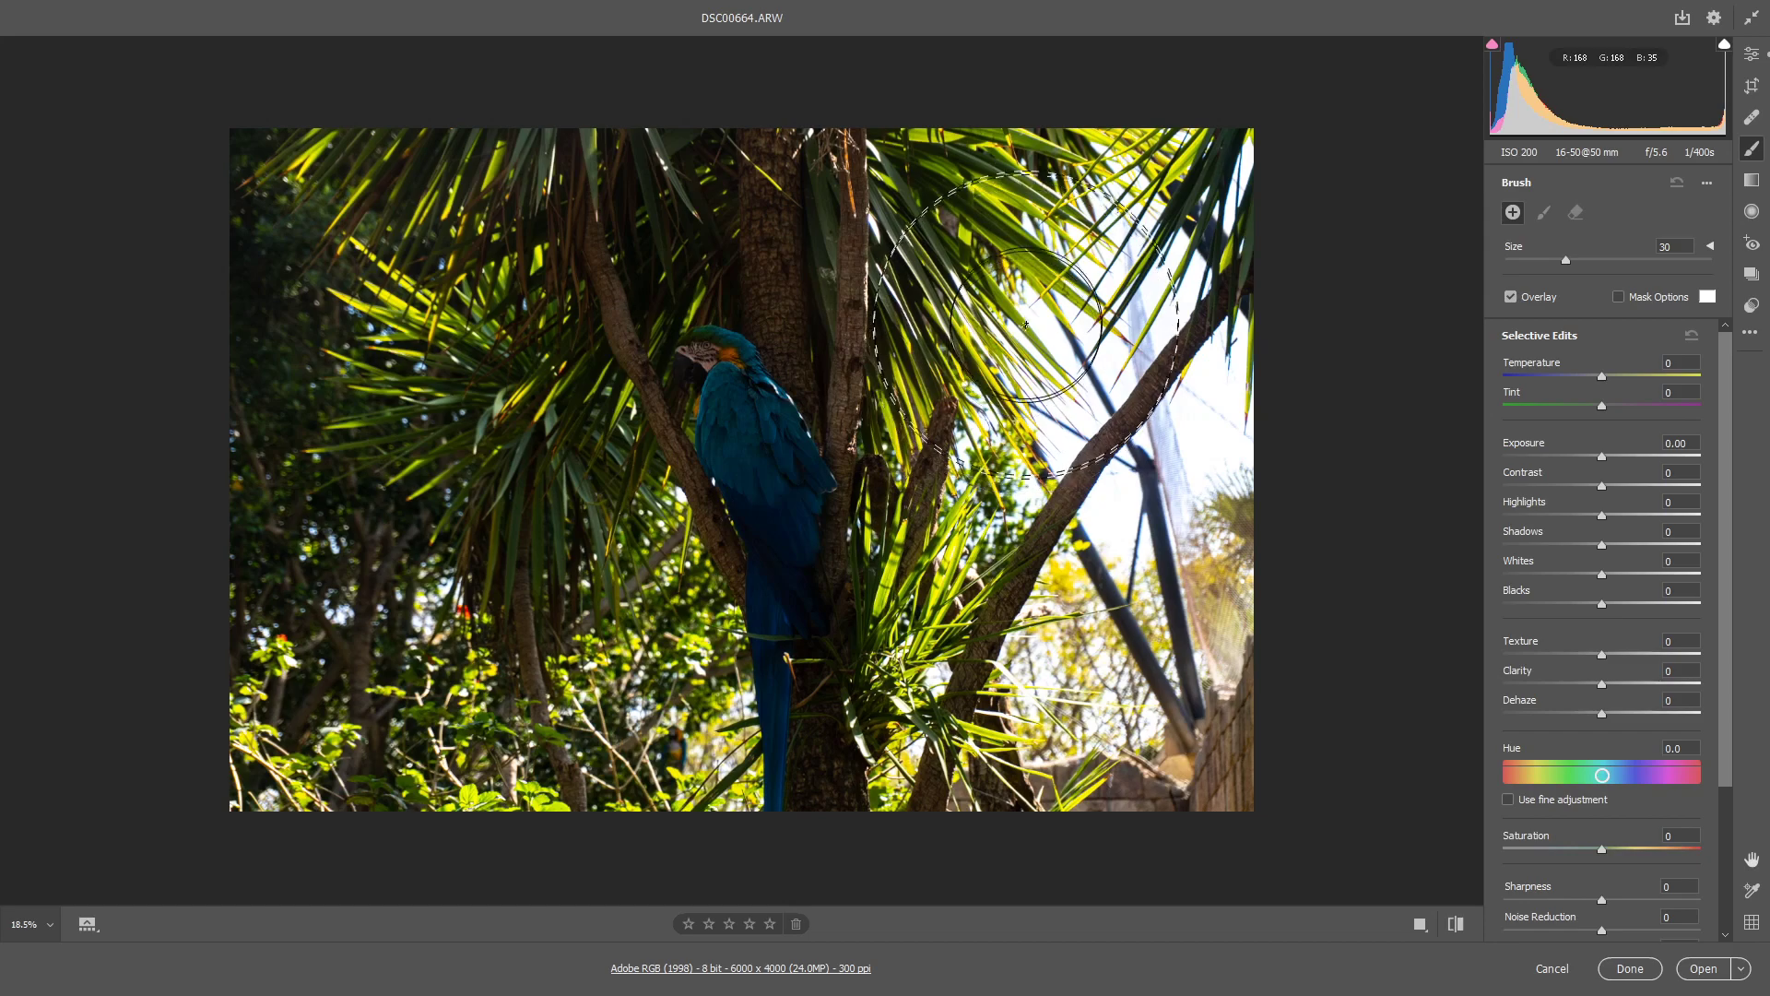
Step: Trial a Temperature -100 brush over the parrot, reset the brush, and select the Graduated Filter
mouse_move(811, 276)
left_mouse_down()
mouse_move(770, 396)
mouse_move(729, 396)
mouse_move(772, 710)
left_mouse_up()
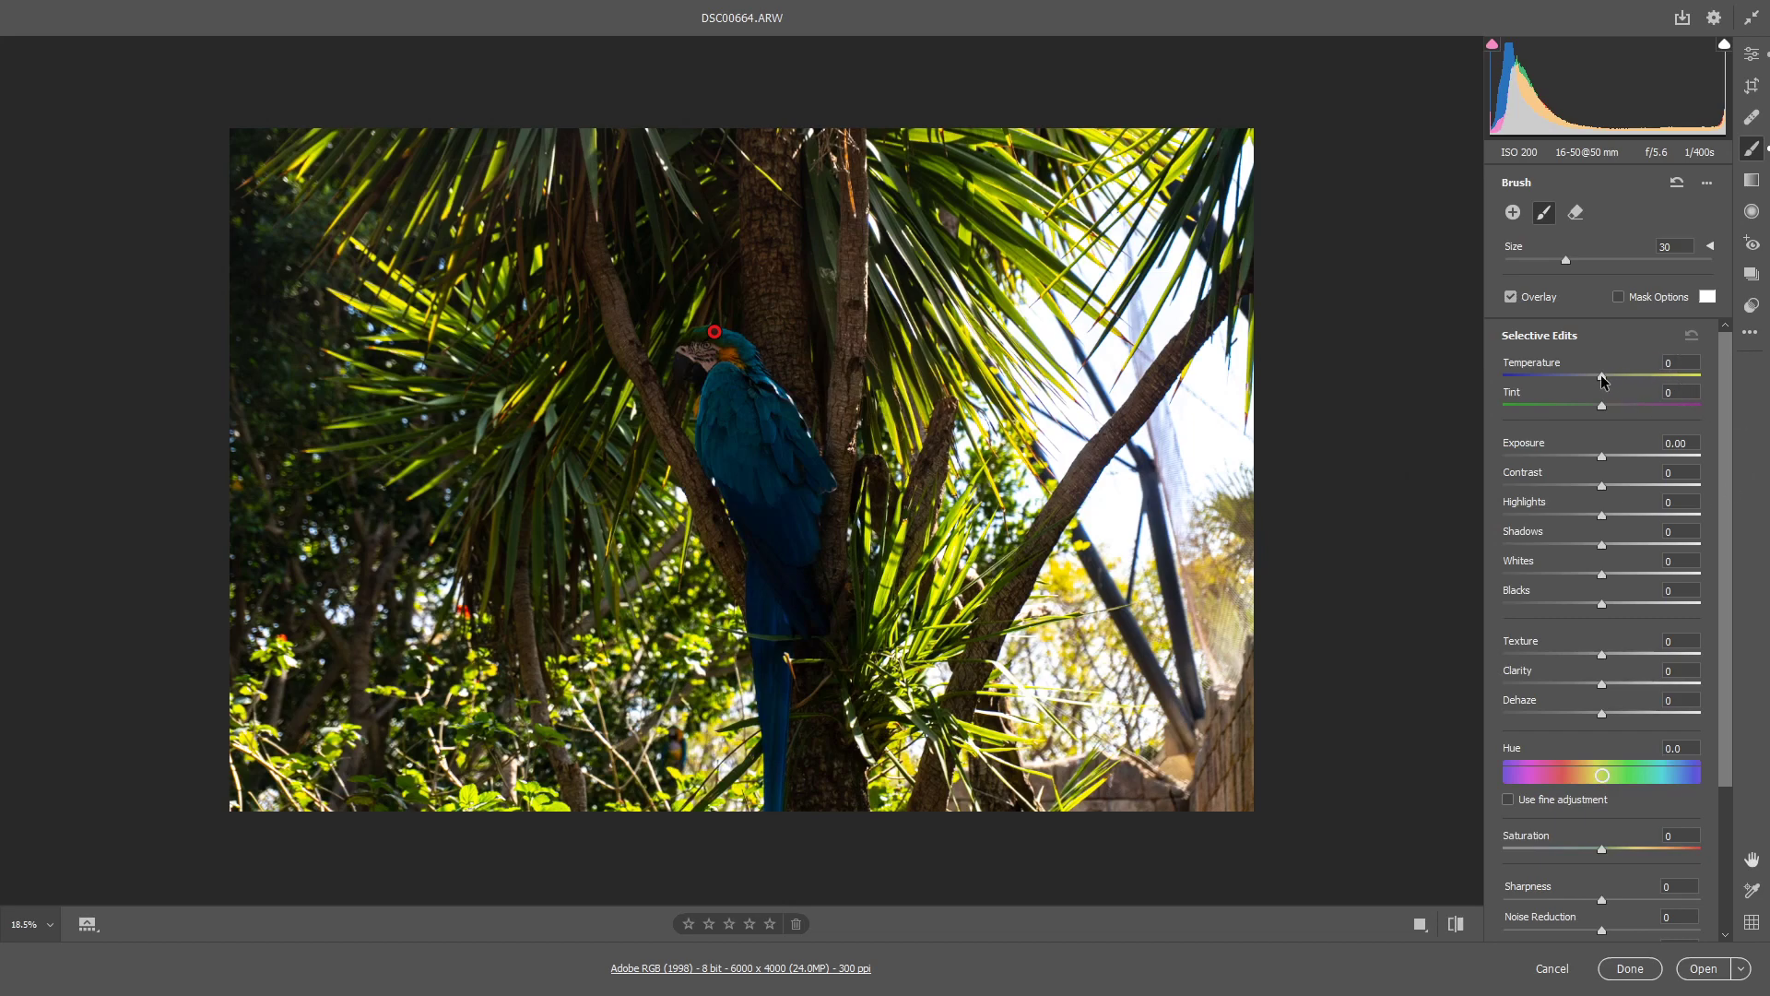
left_click_drag(1602, 380, 1496, 382)
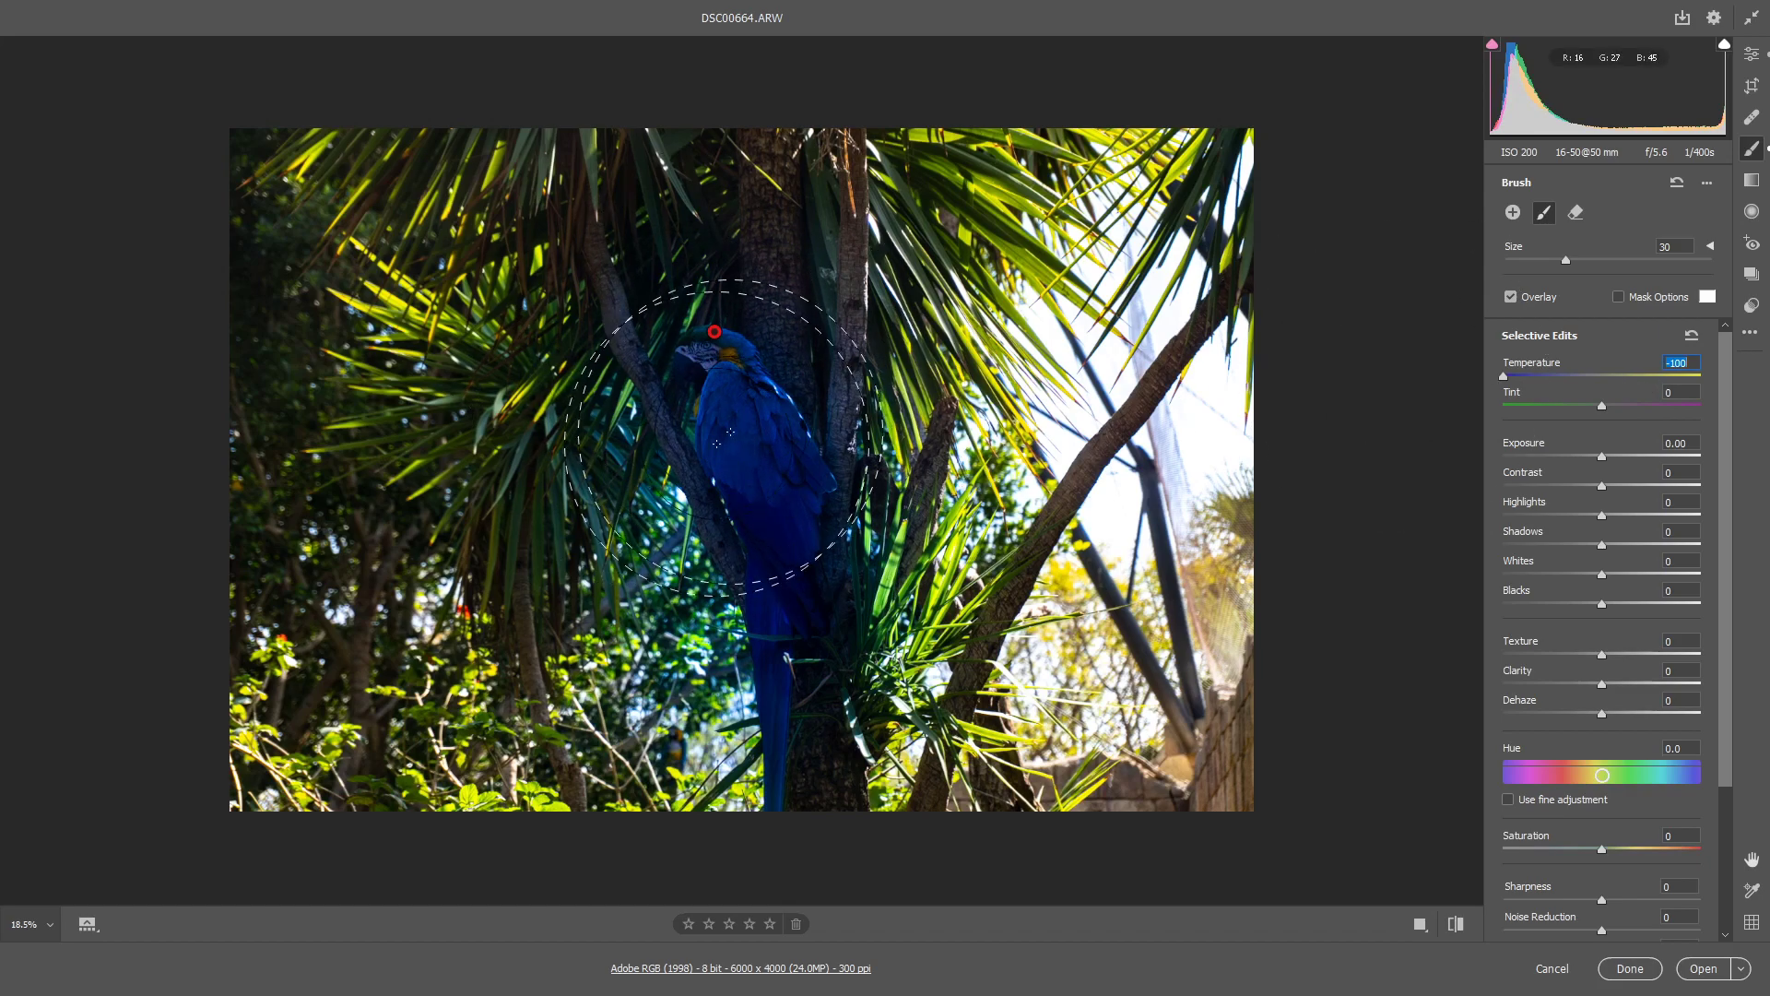
key("Tab")
key("Up")
key("Up")
key("Up")
key("Up")
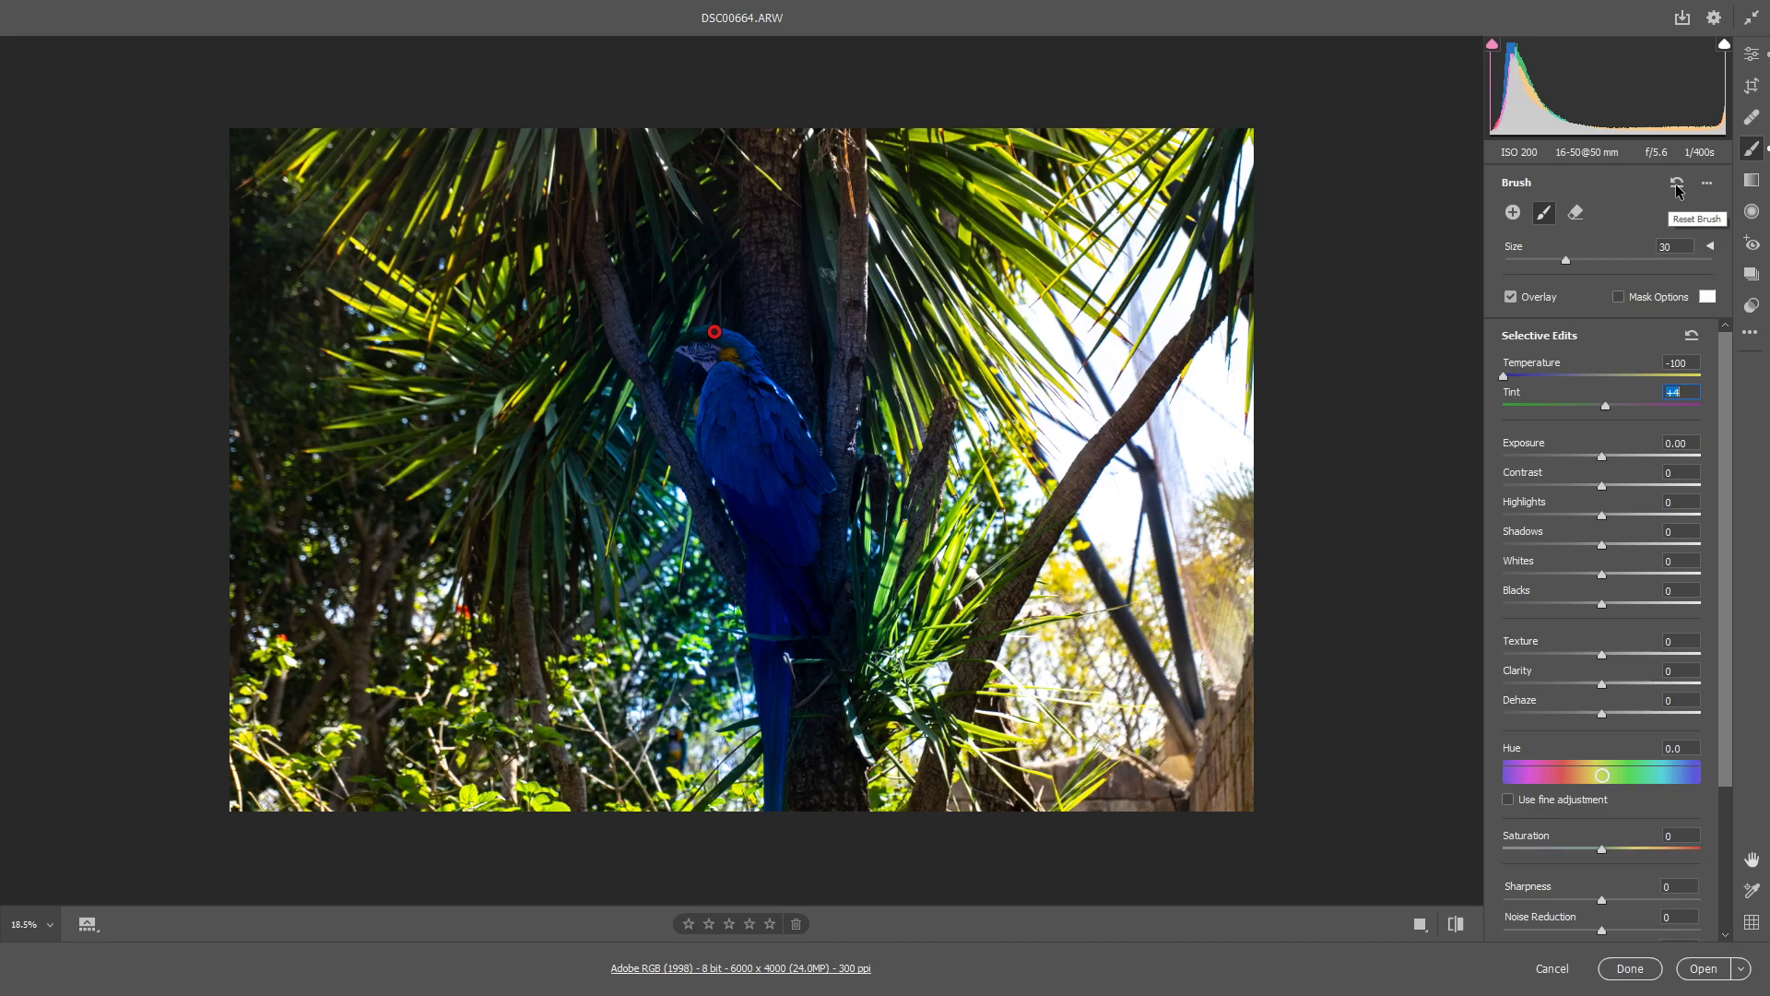
left_click(1677, 184)
left_click(1751, 180)
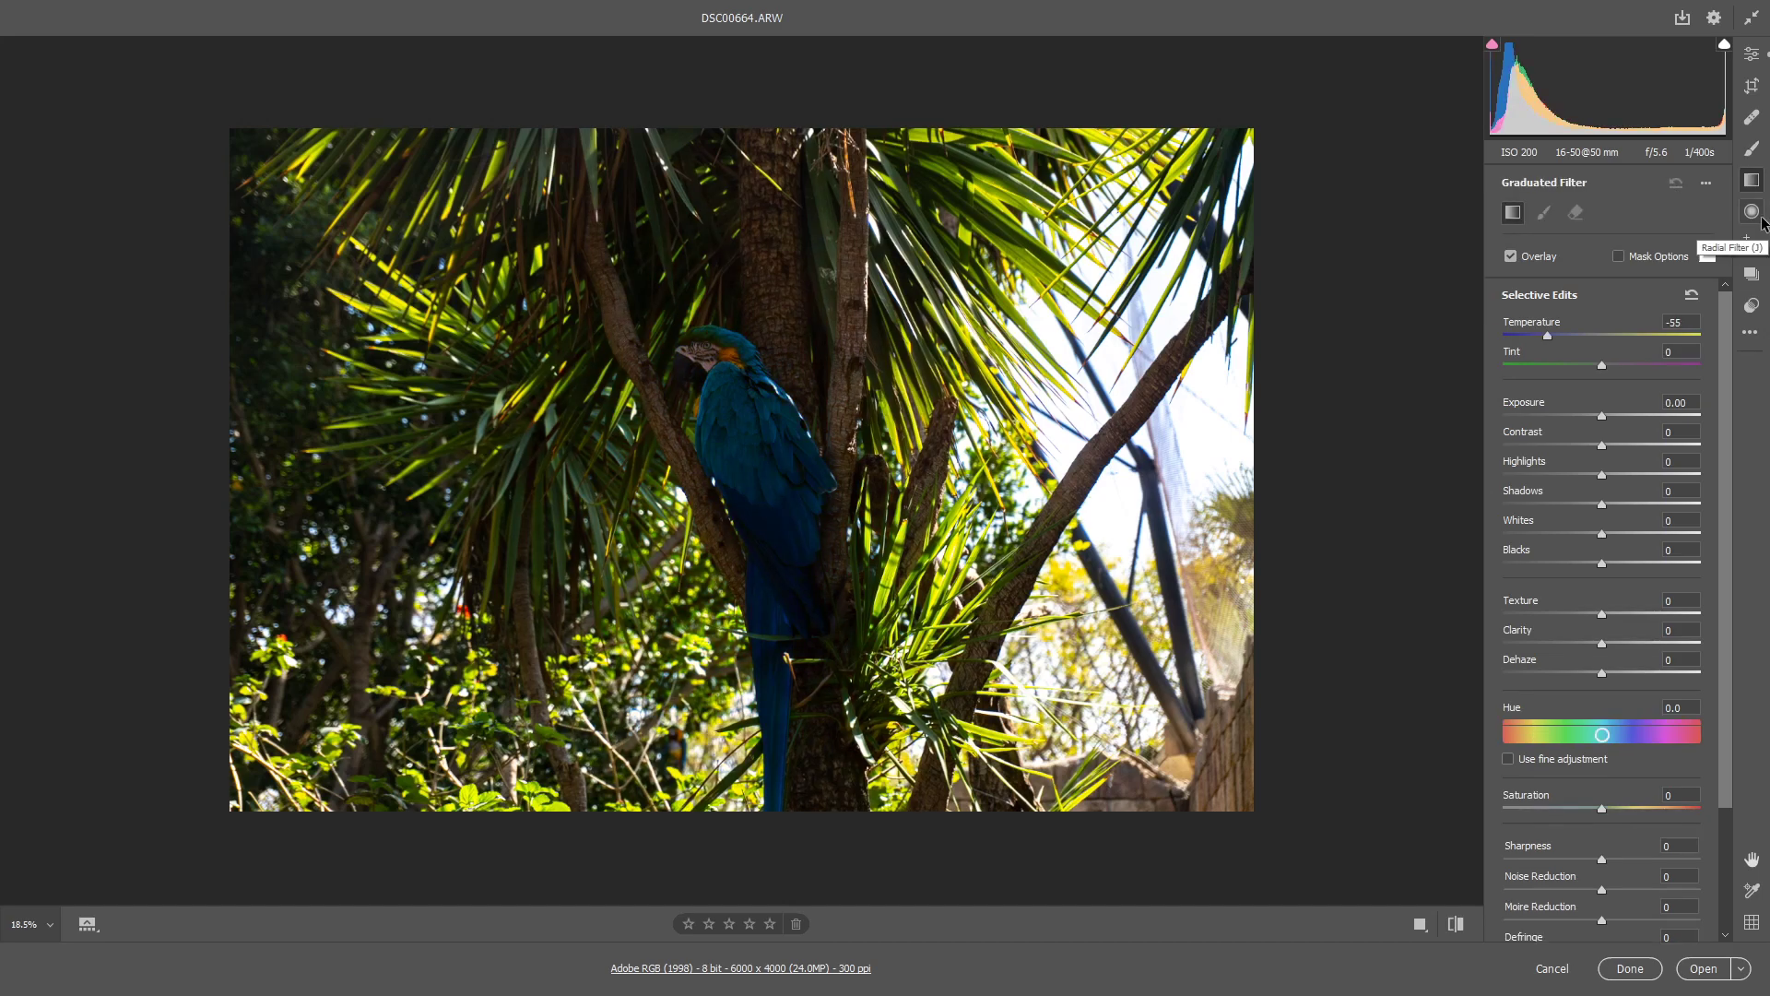
Step: Draw a radial filter ellipse around the parrot with Exposure raised to +3.20
left_click(1752, 212)
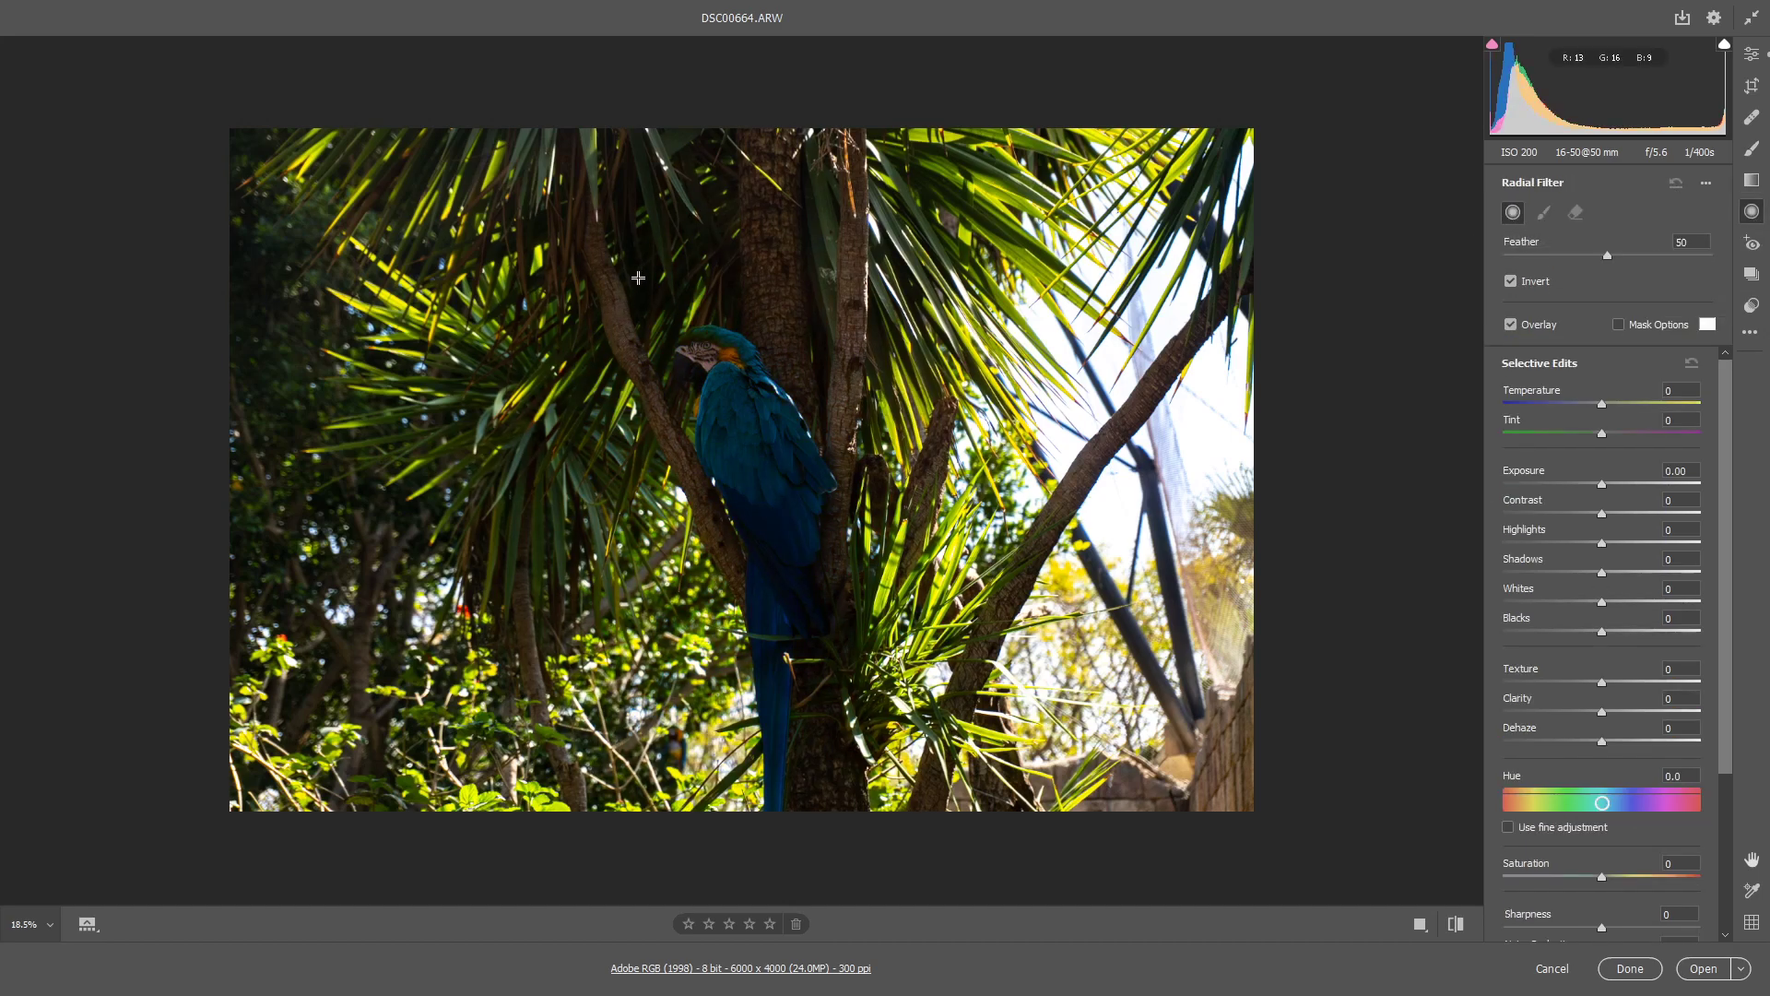
left_click_drag(609, 244, 736, 374)
left_click_drag(609, 244, 758, 463)
left_click_drag(731, 293, 739, 373)
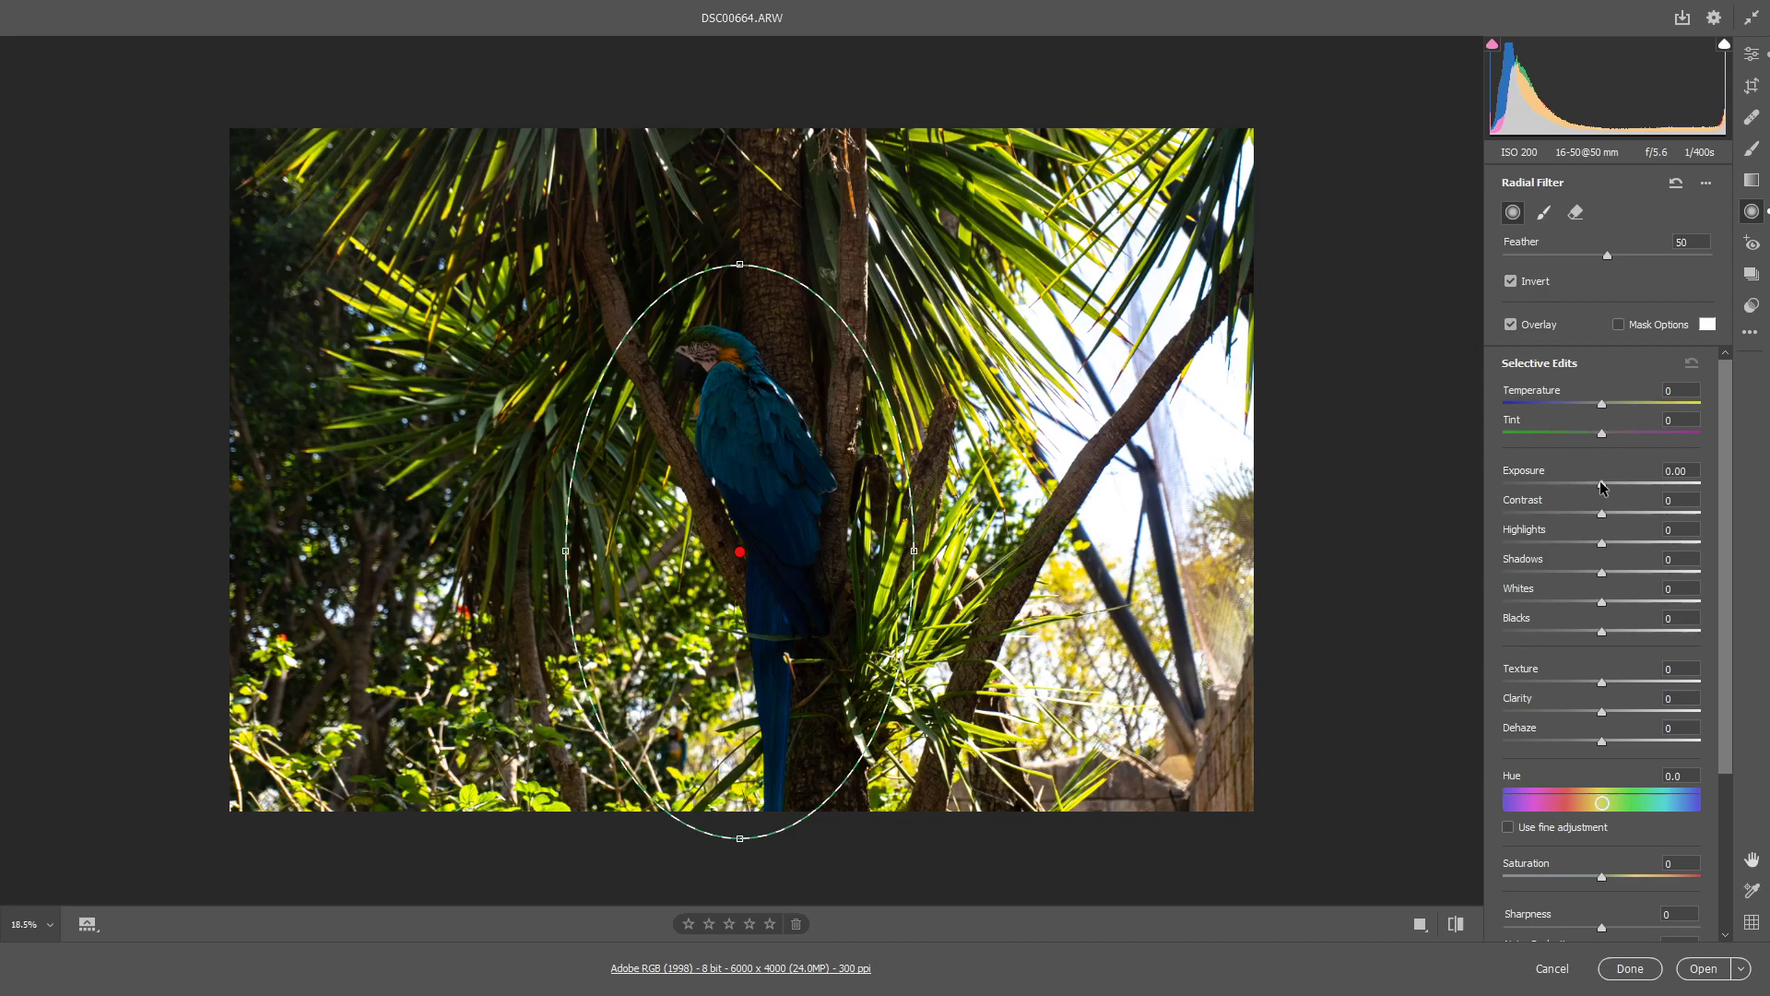
left_click_drag(1604, 488, 1680, 486)
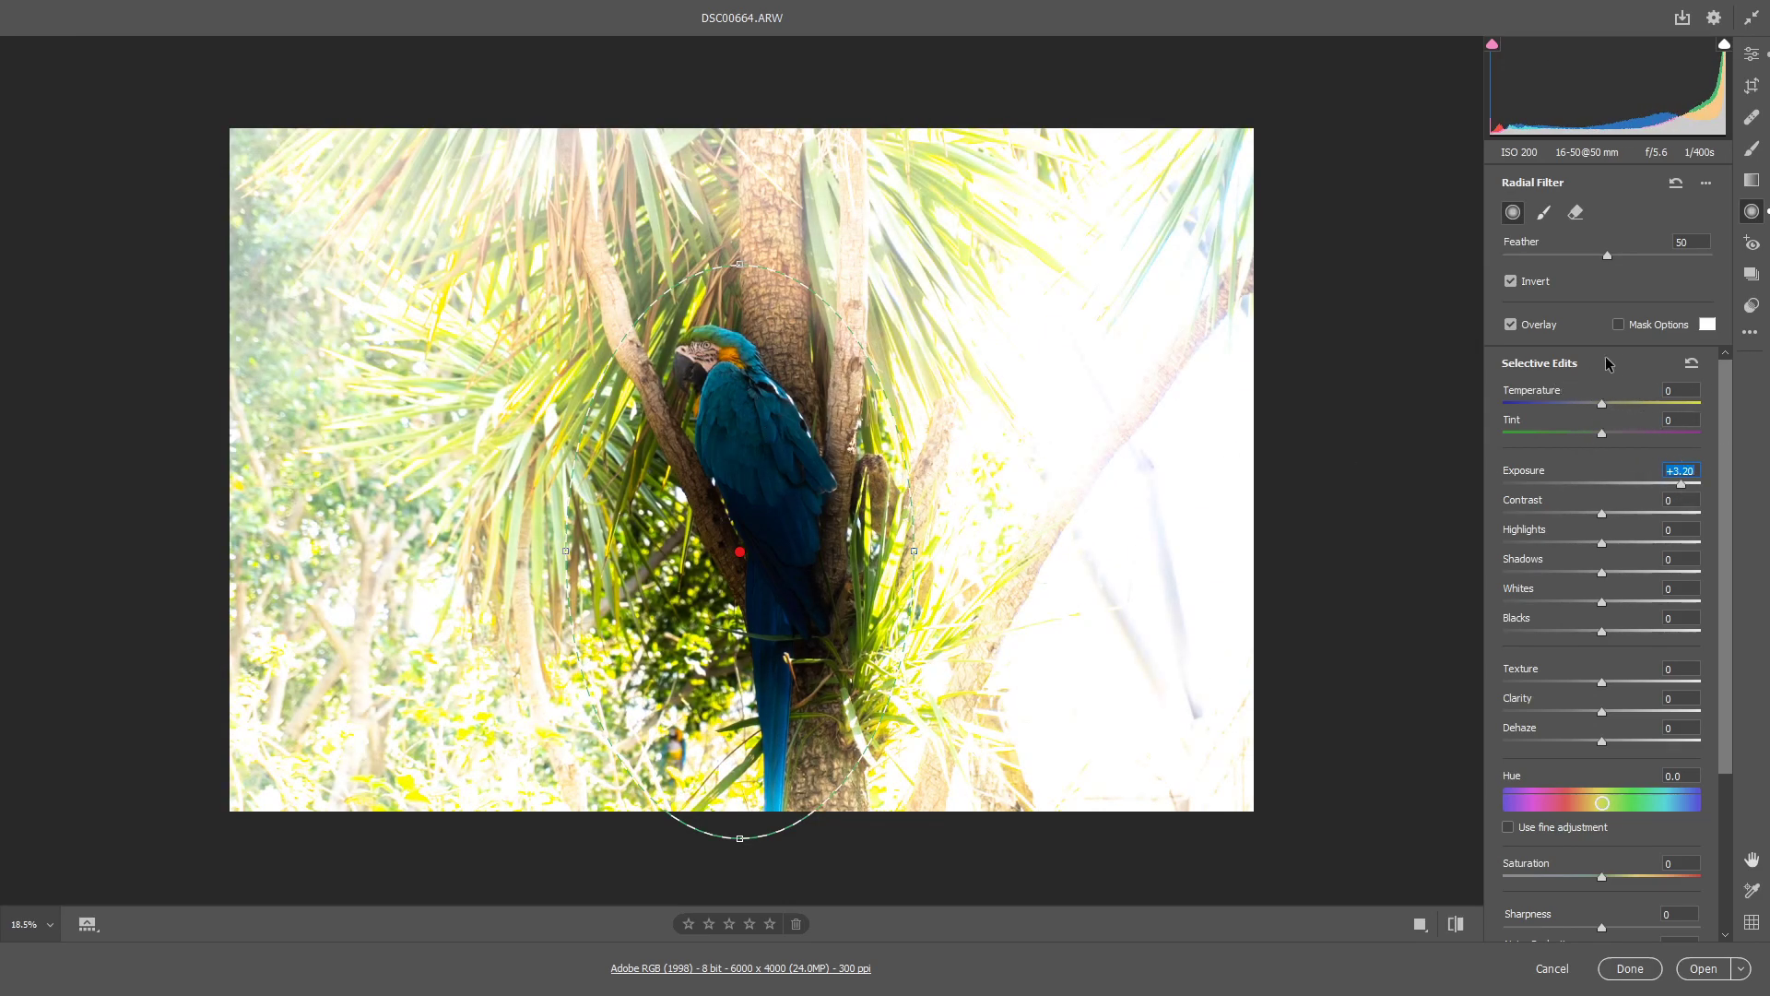
Step: Toggle the radial filter's mask, overlay and invert, then reset it and return to Edit
left_click(1618, 324)
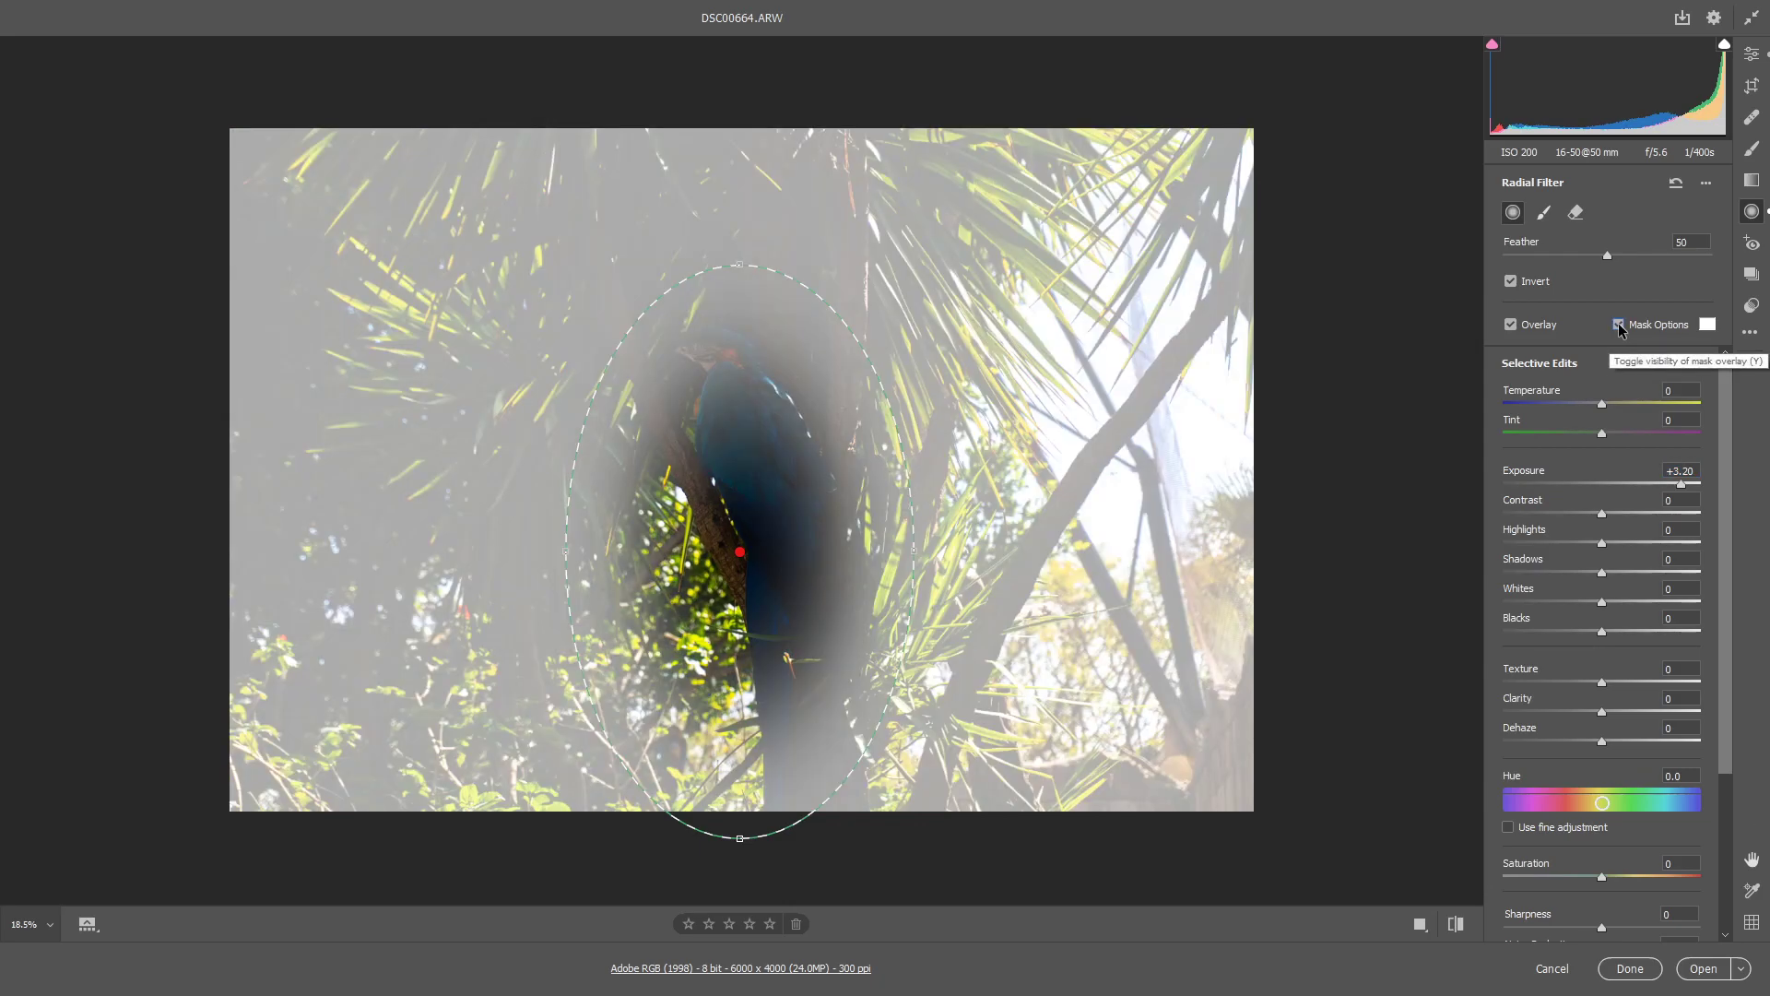
left_click(1619, 324)
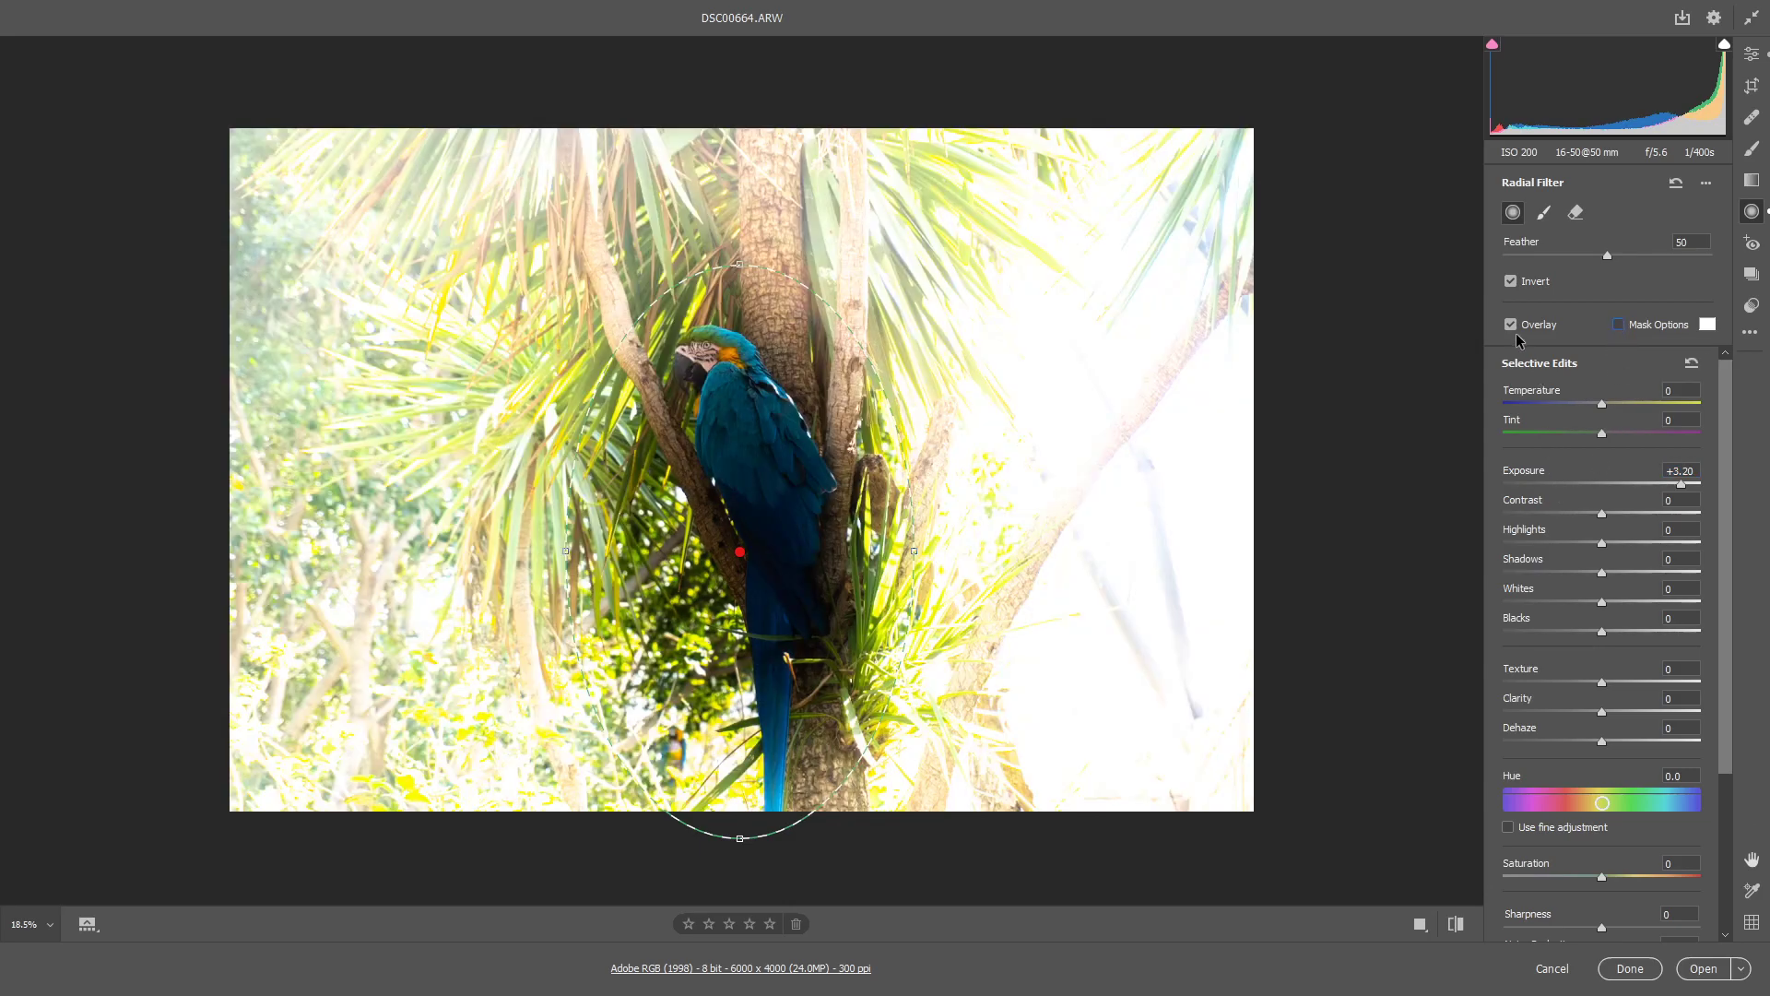
left_click(1512, 328)
left_click(1512, 328)
left_click(1513, 281)
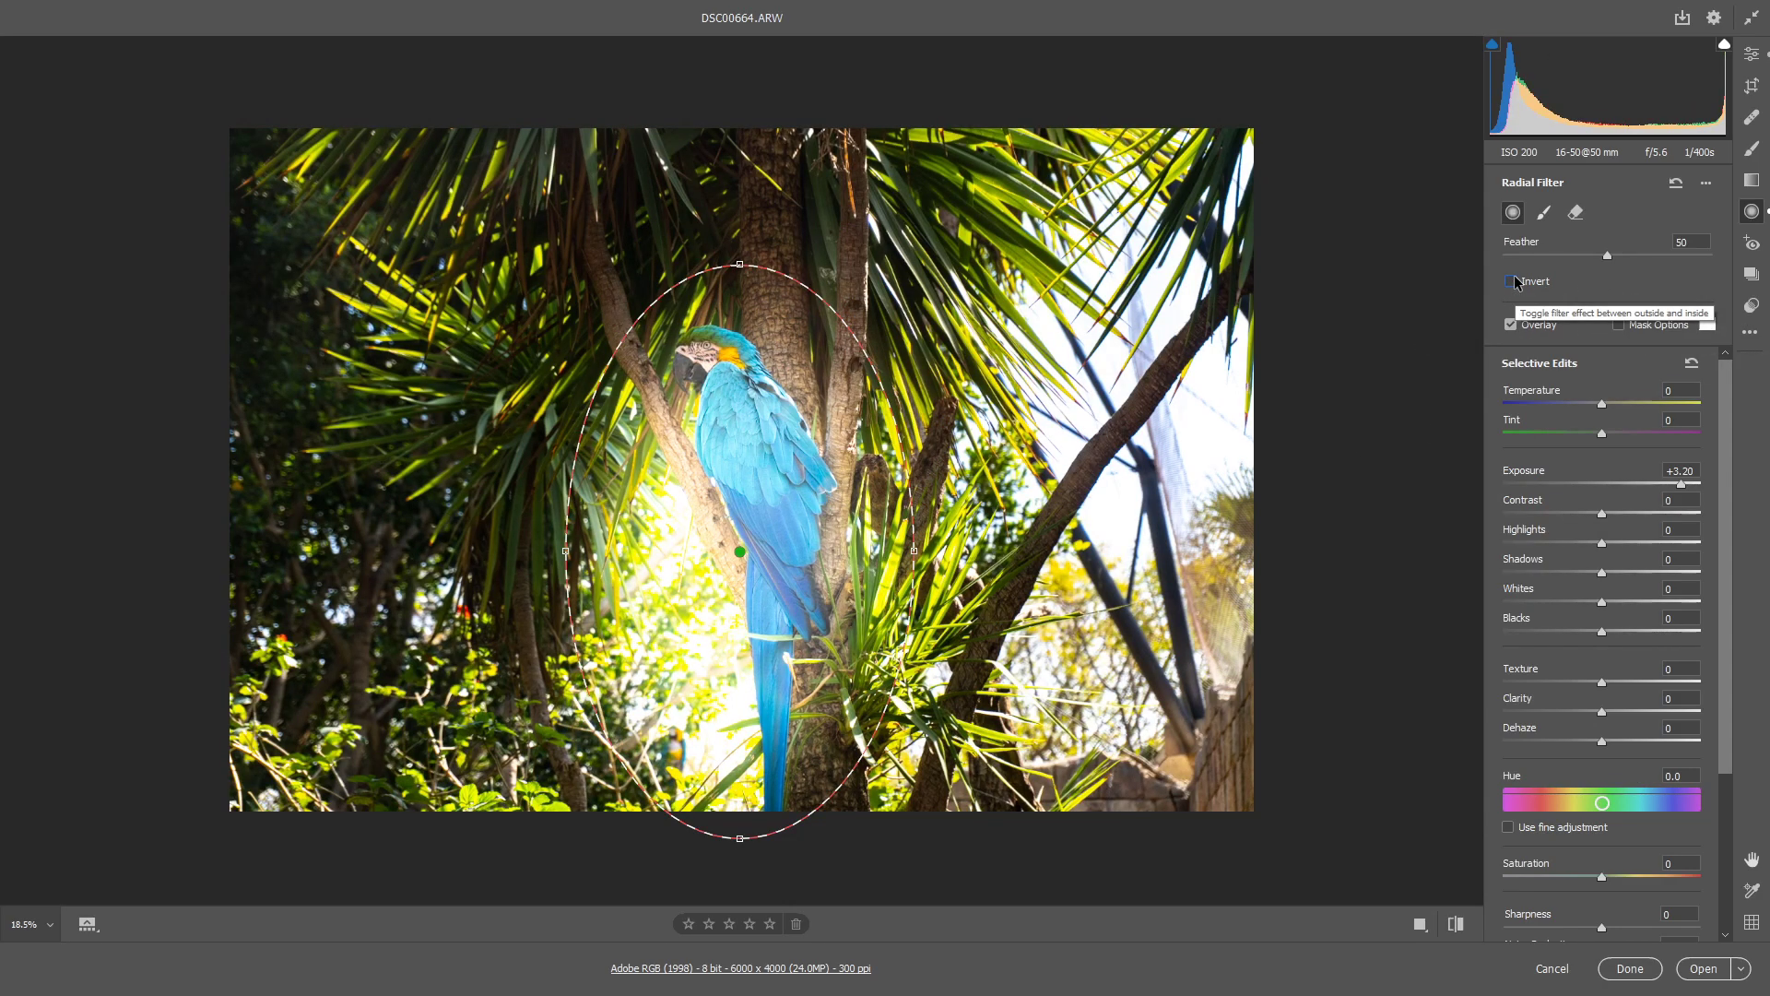
left_click(1510, 281)
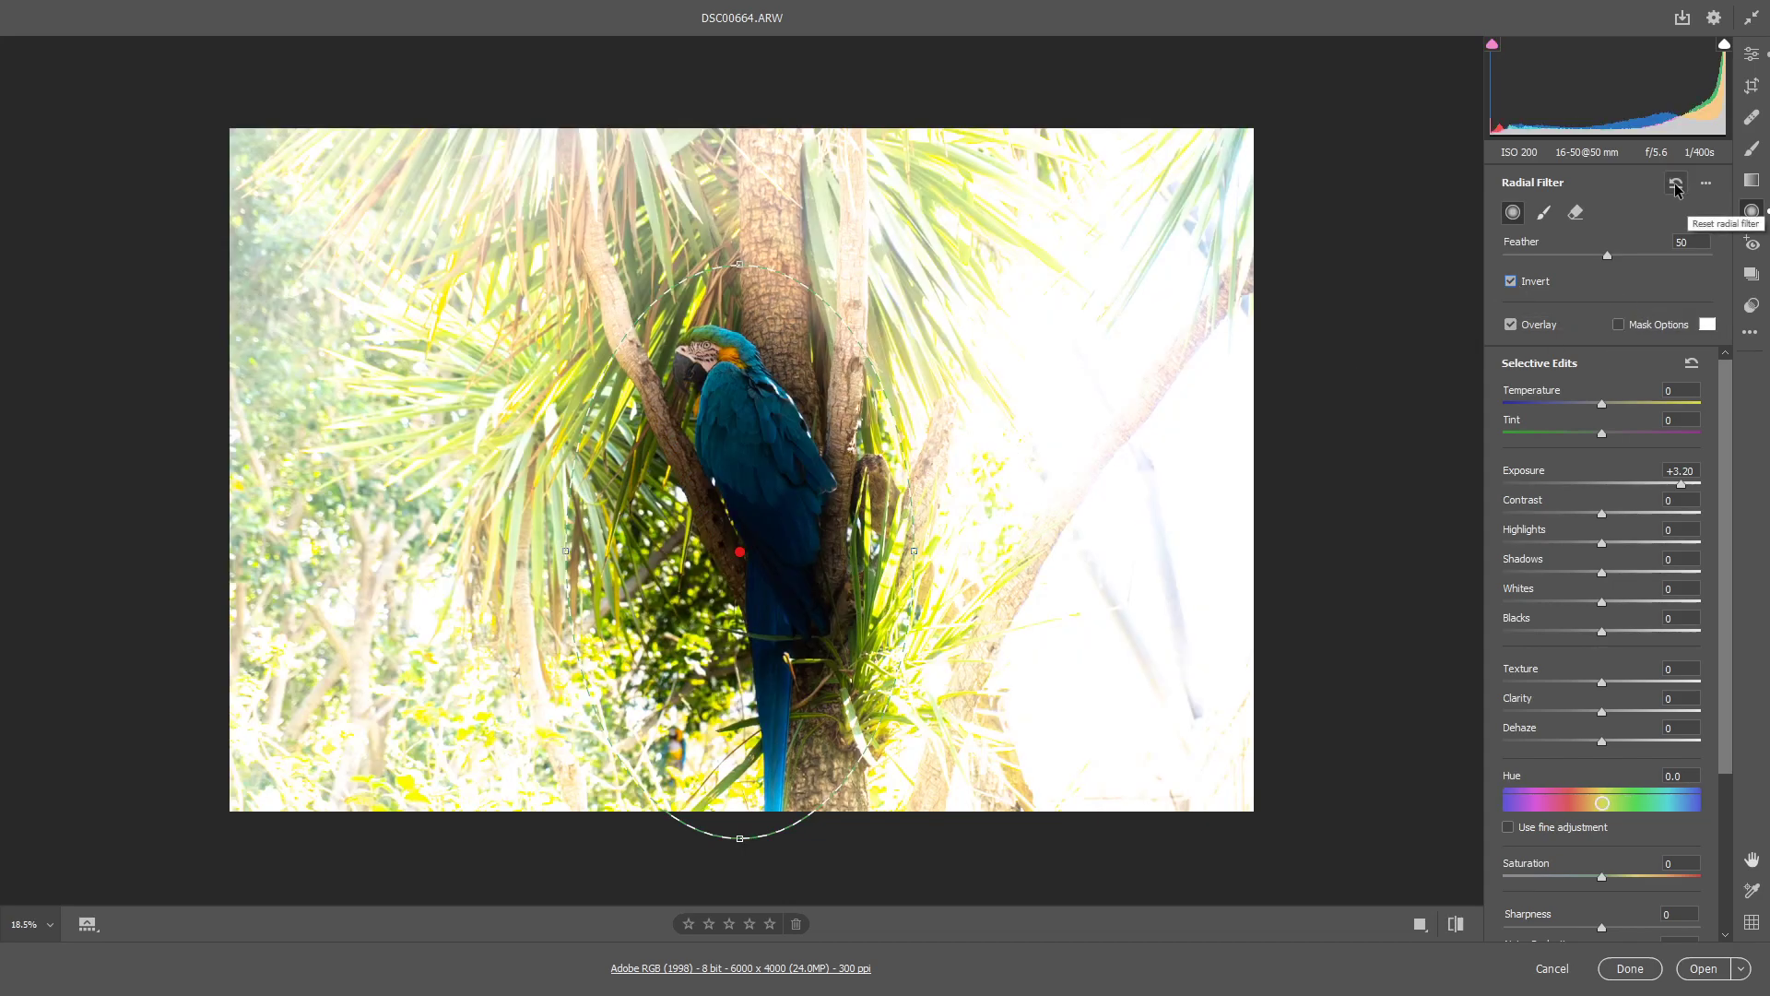
left_click(1676, 185)
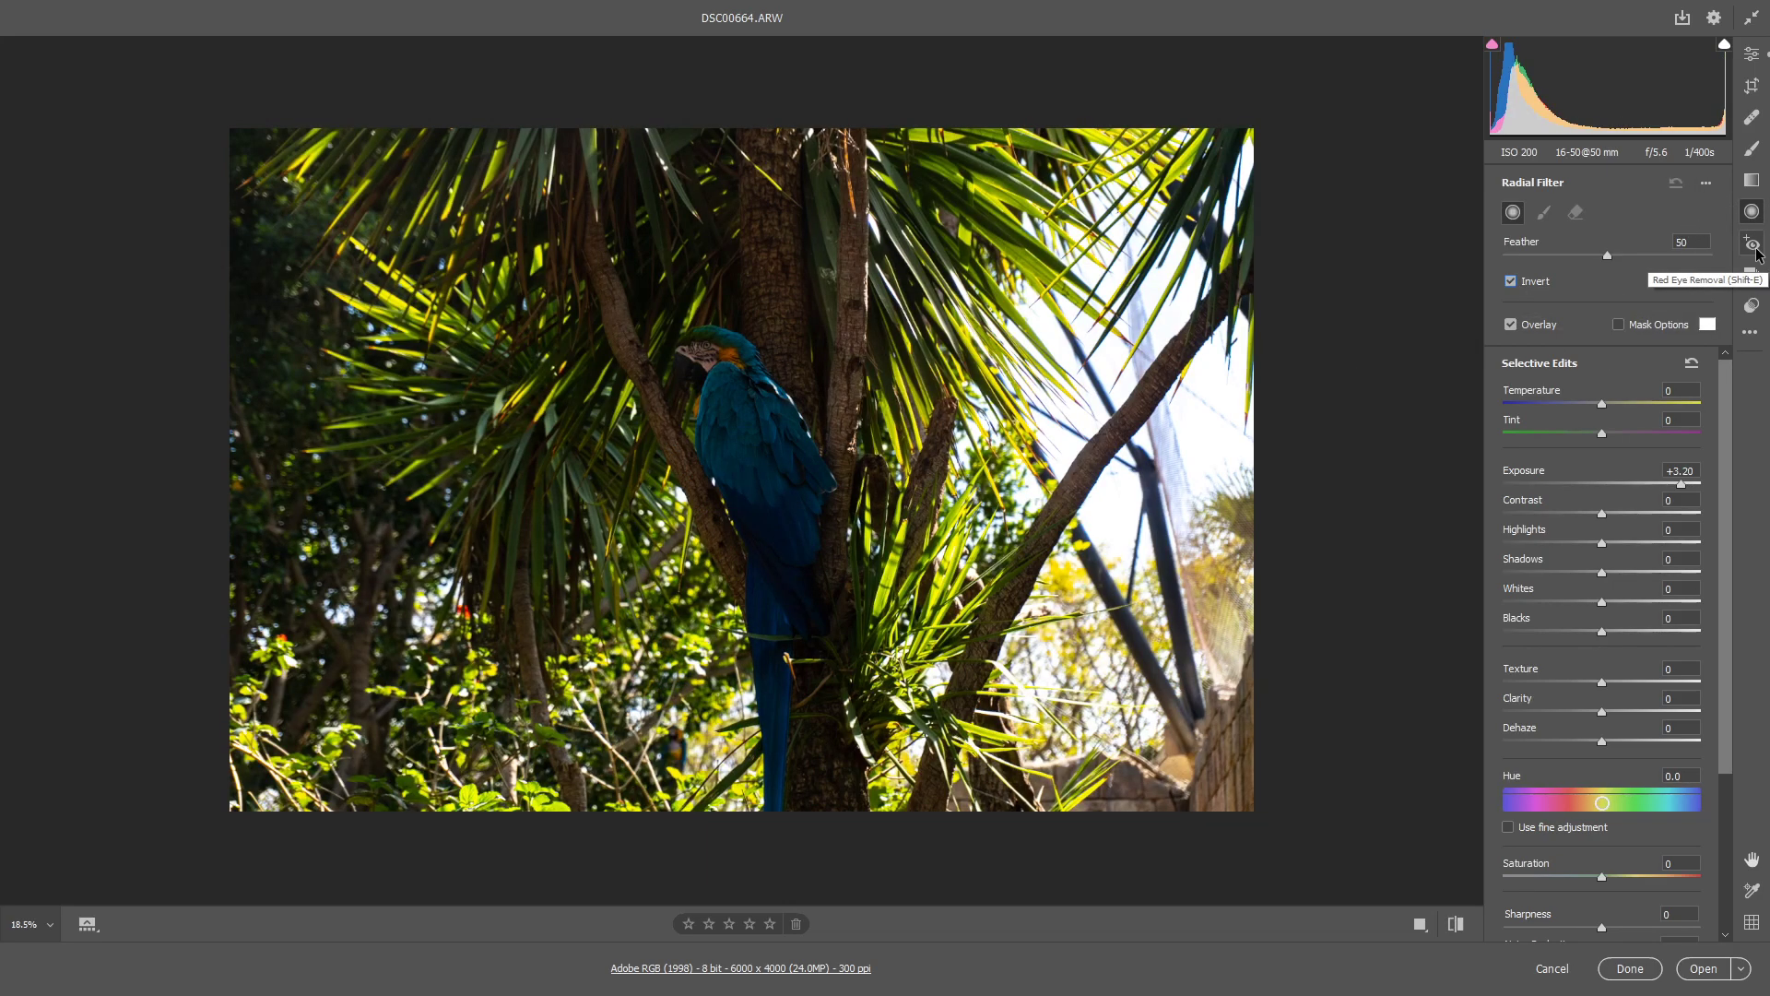
key("e")
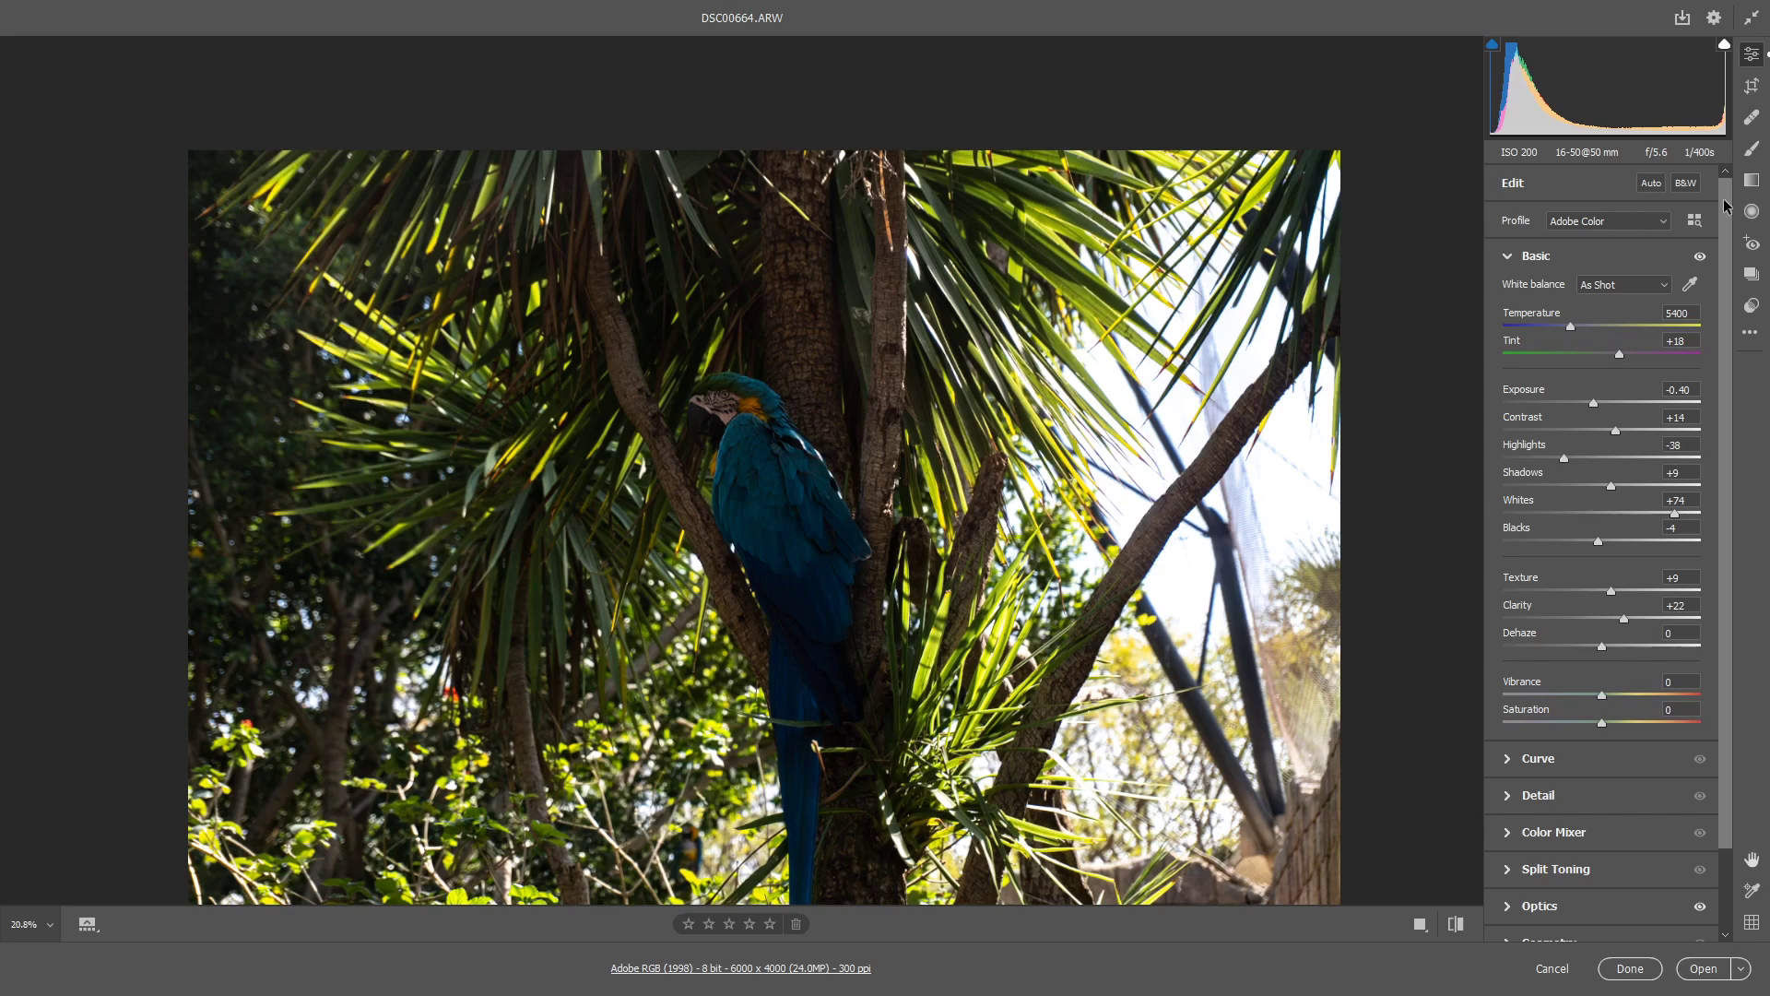
Step: Open Save Options for a Quality 10 JPEG named parrot_on_tree.jpg in the same location
left_click(1682, 17)
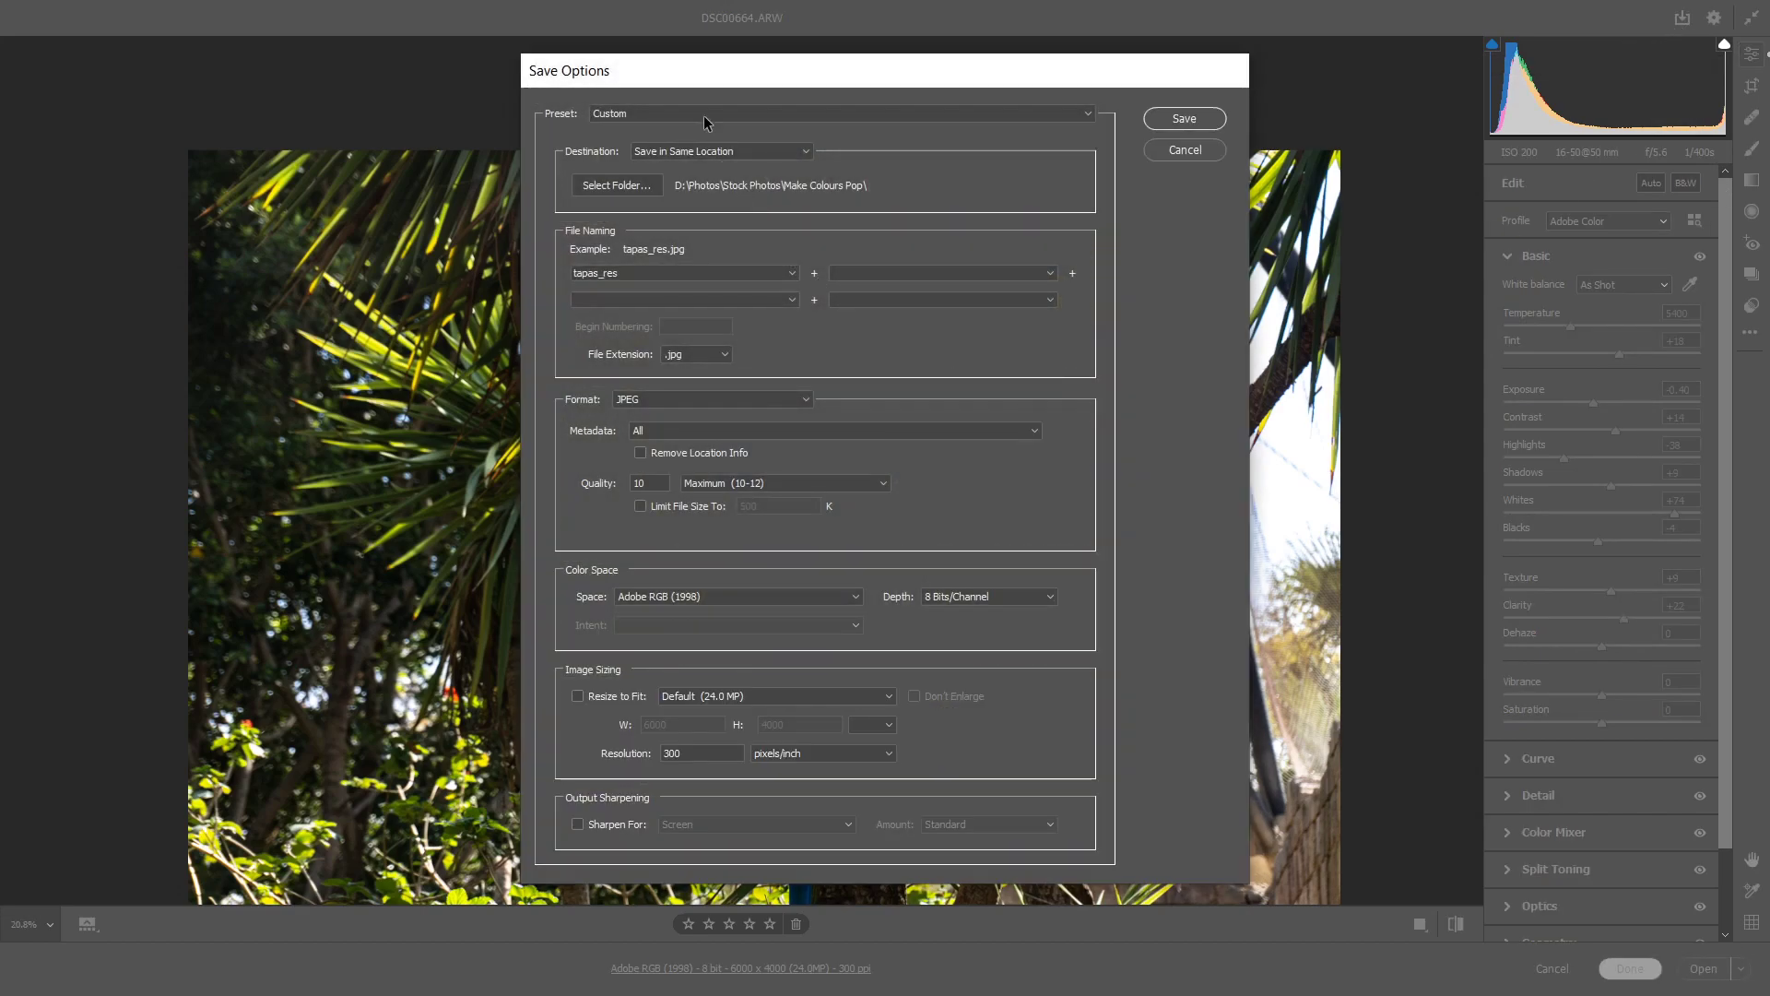